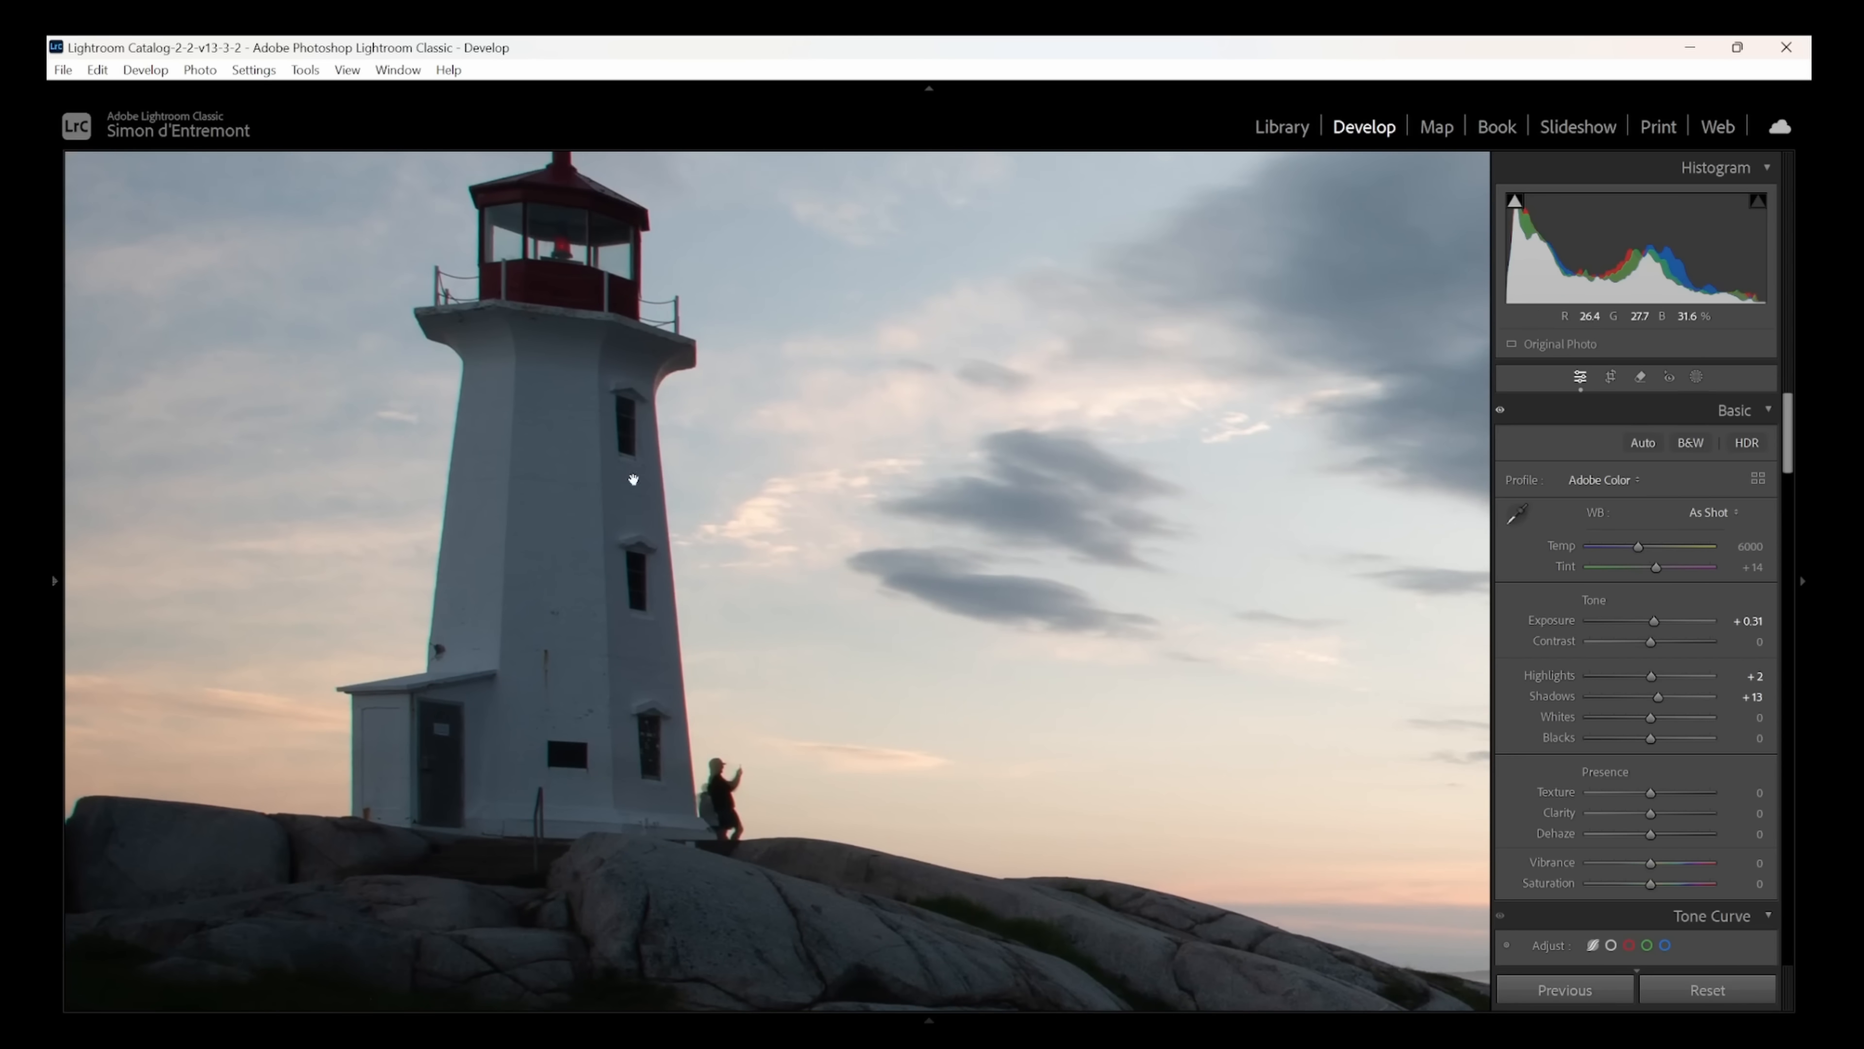
- Create an Objects mask covering the sun-facing wall of the lighthouse tower, from below the gallery down to its base
left_click(1697, 378)
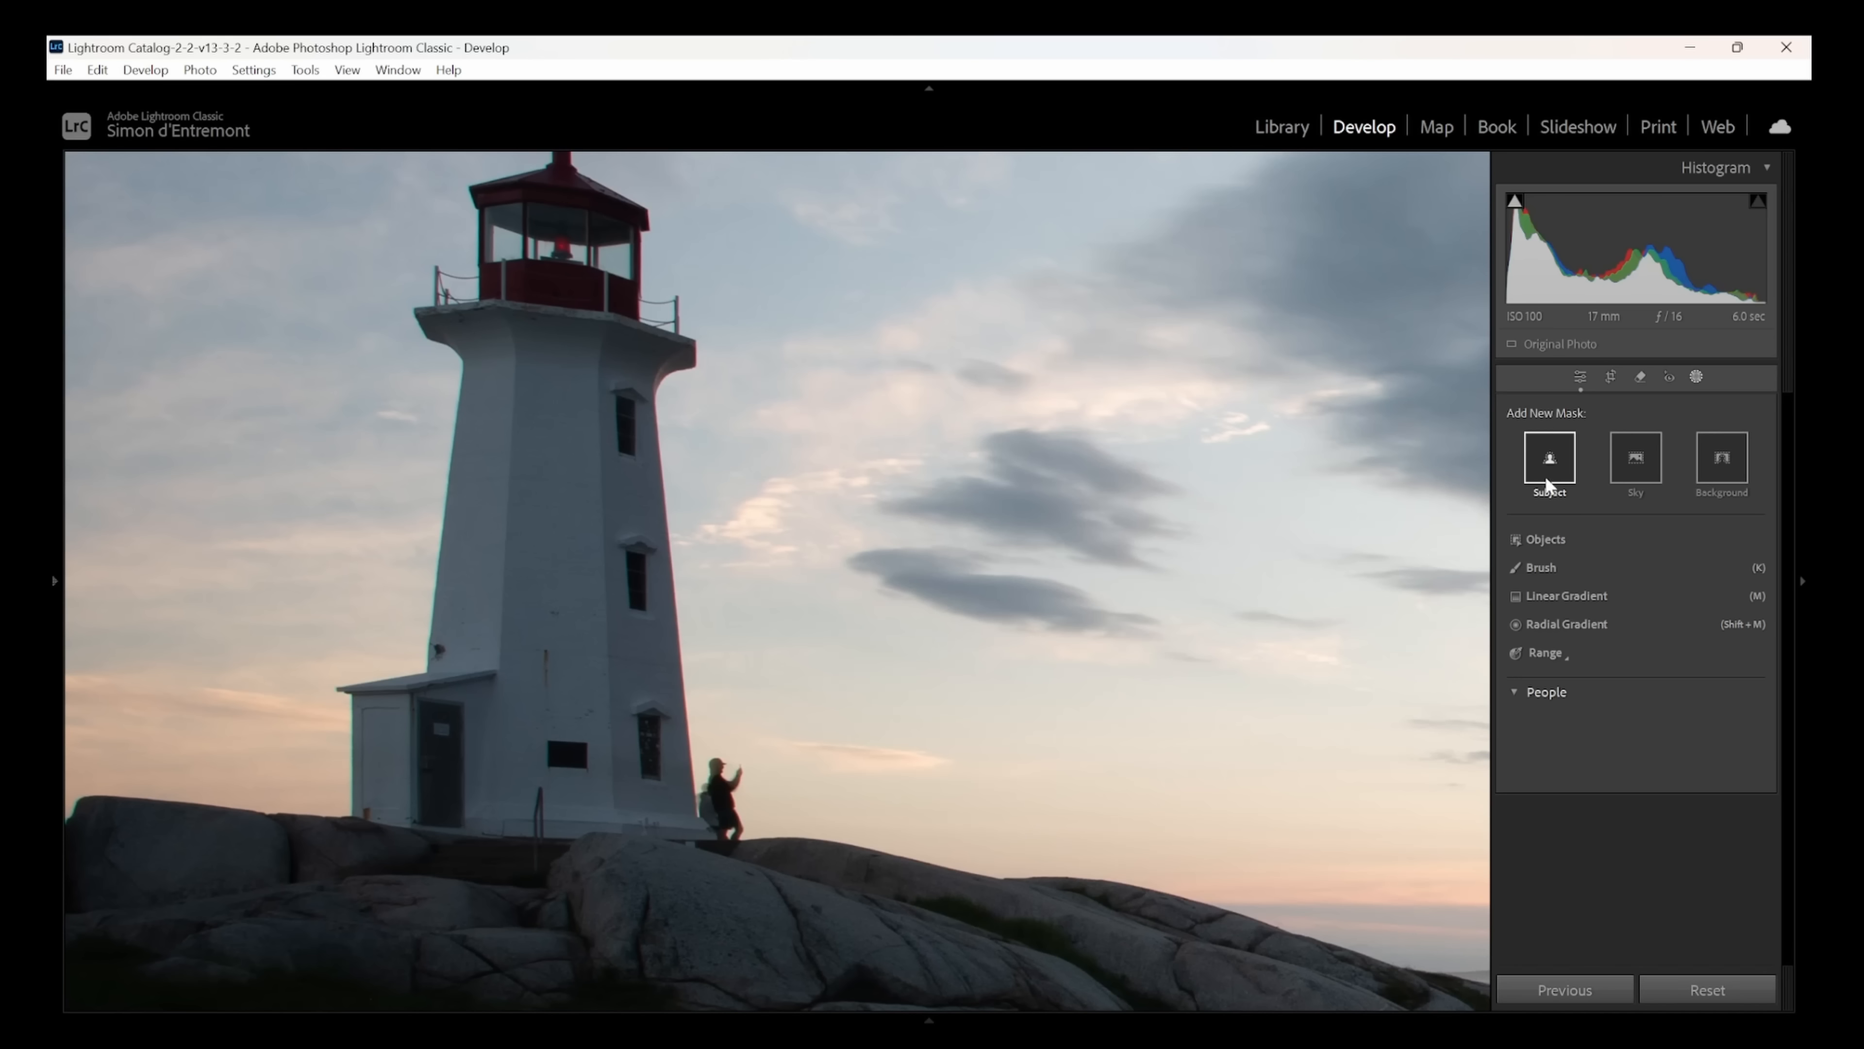
left_click(1547, 543)
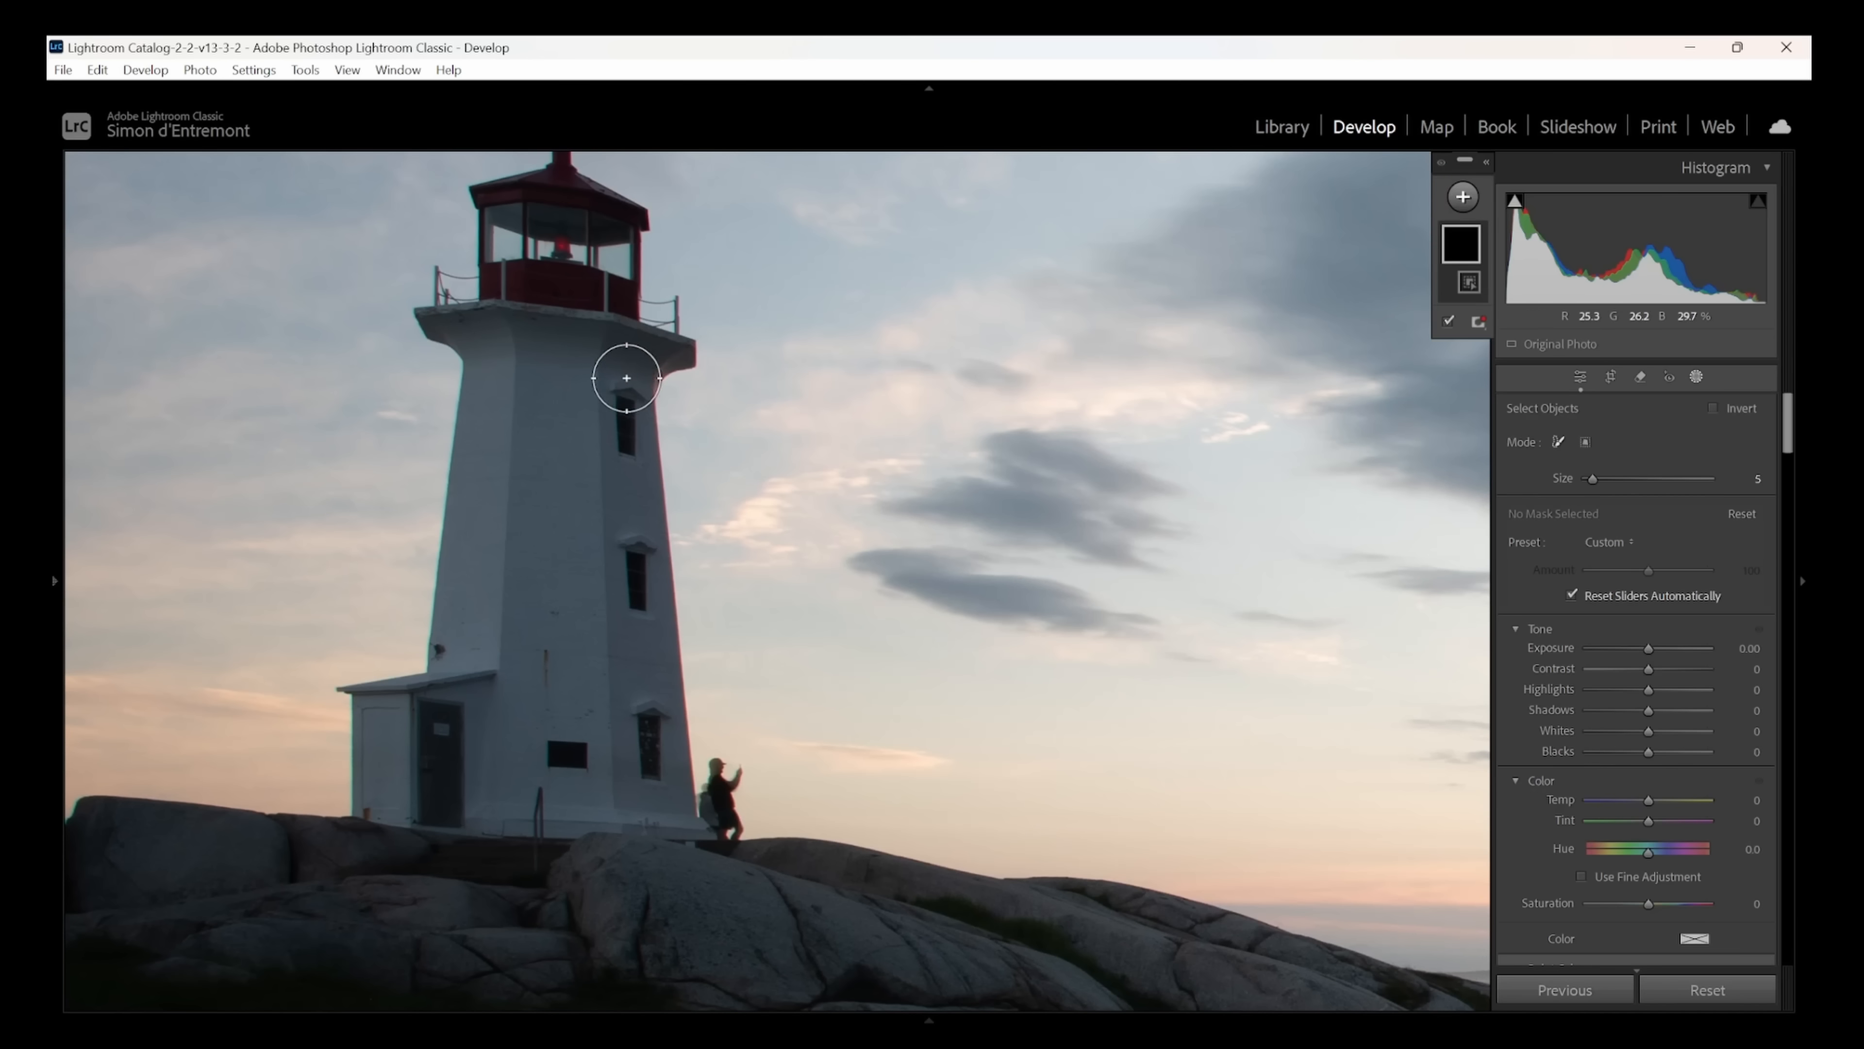
left_click_drag(630, 367, 653, 819)
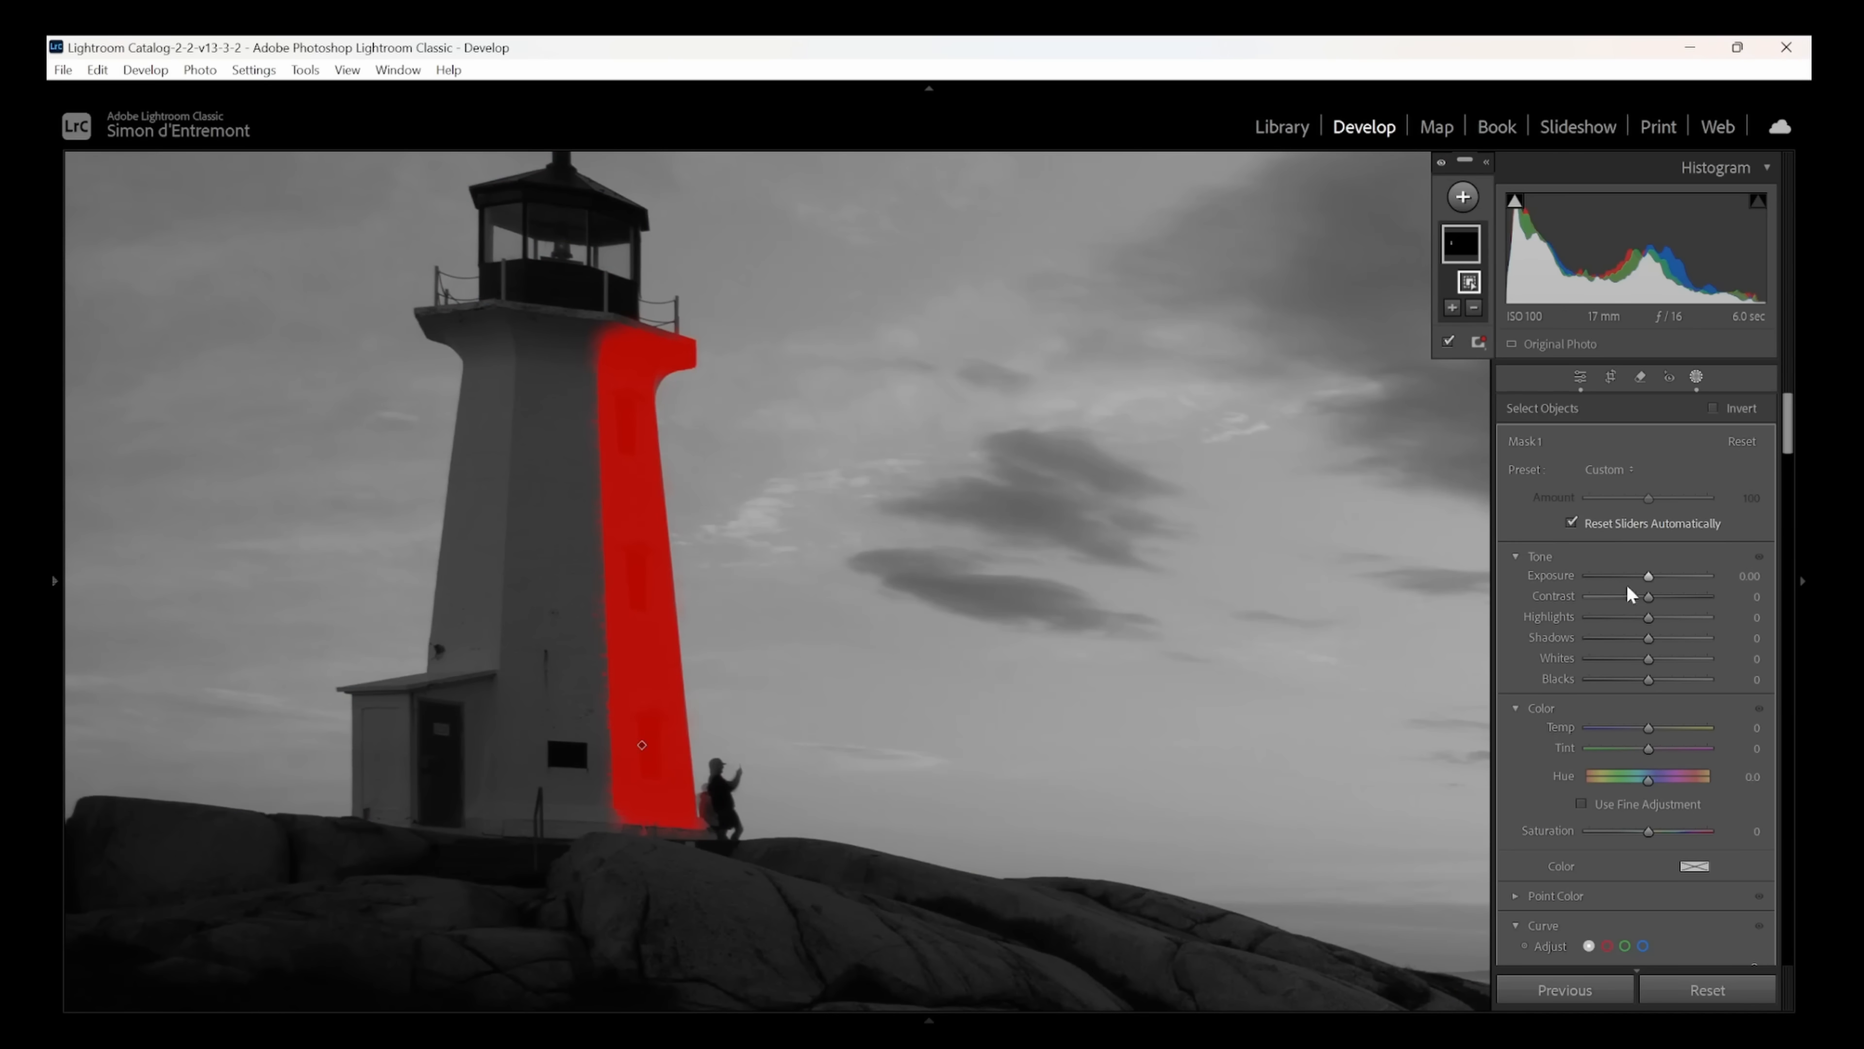
- Brighten the tower wall mask to exposure 0.74, warm its temperature, and return to the full photo view
left_click_drag(1652, 576, 1661, 579)
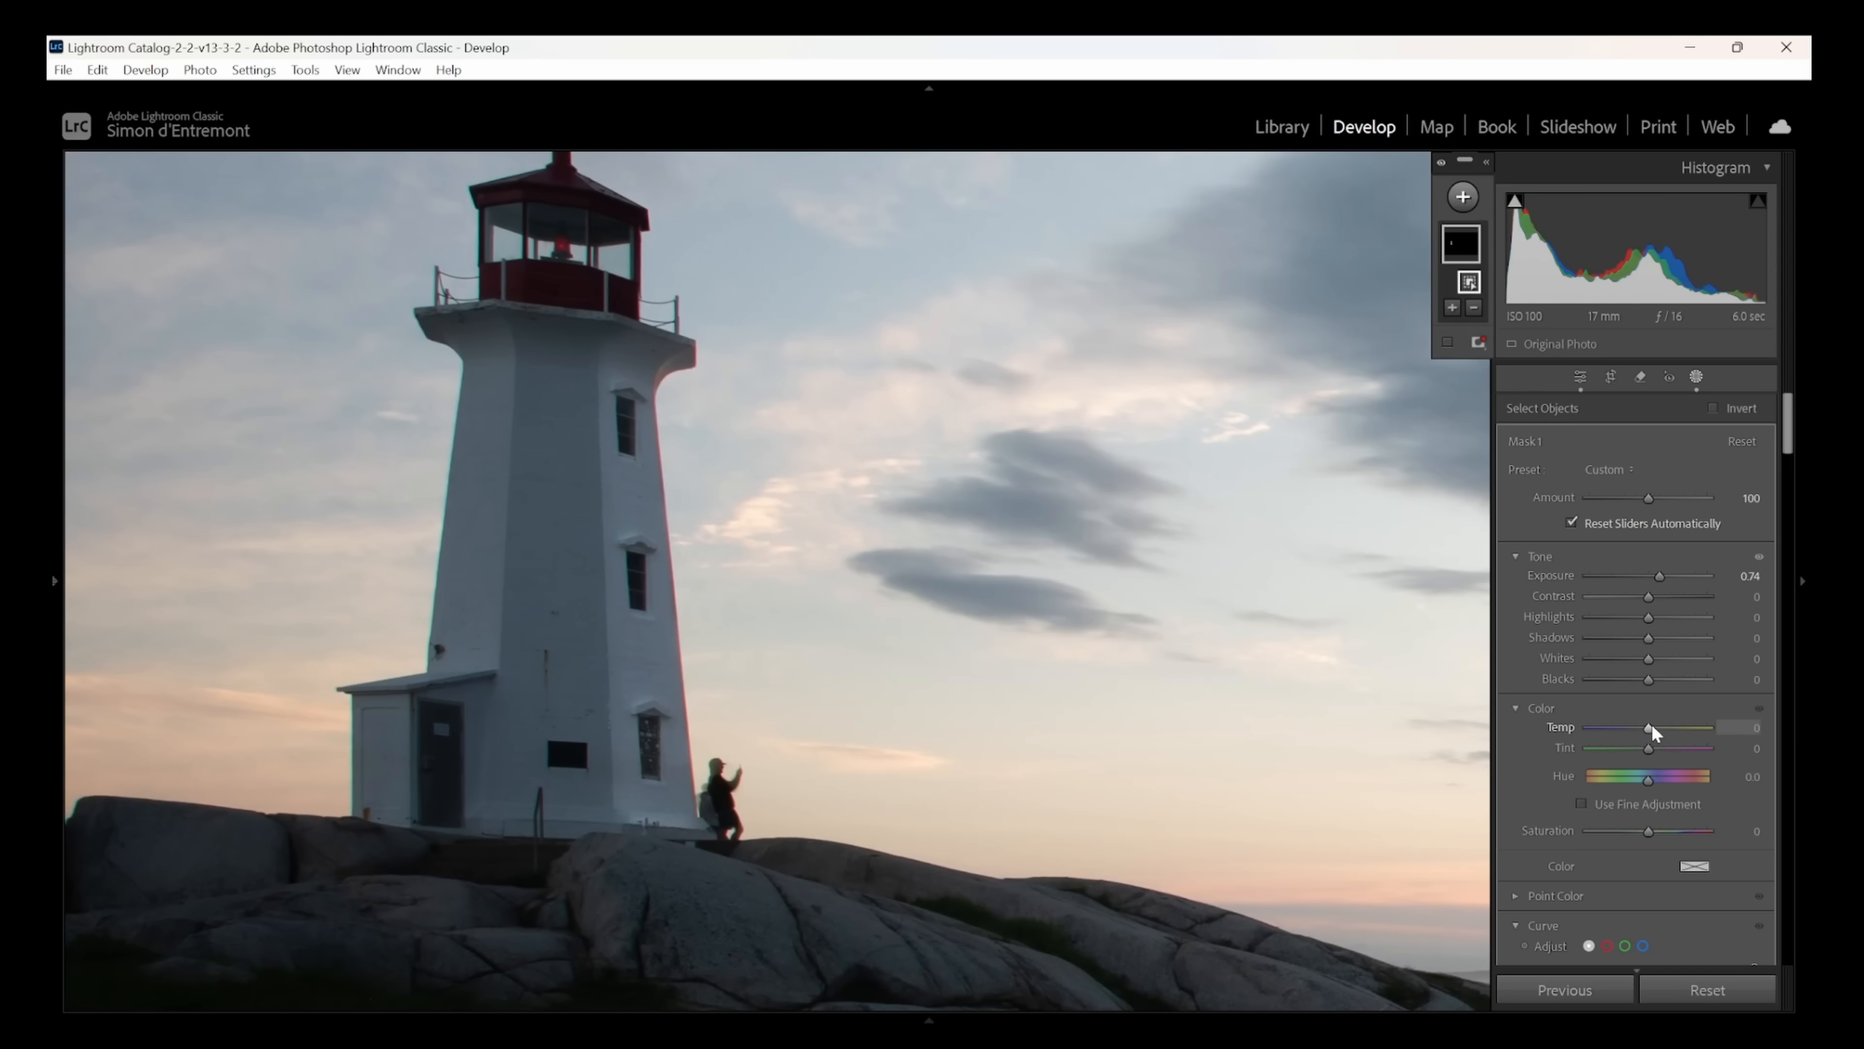
left_click_drag(1650, 725, 1672, 730)
left_click(1696, 378)
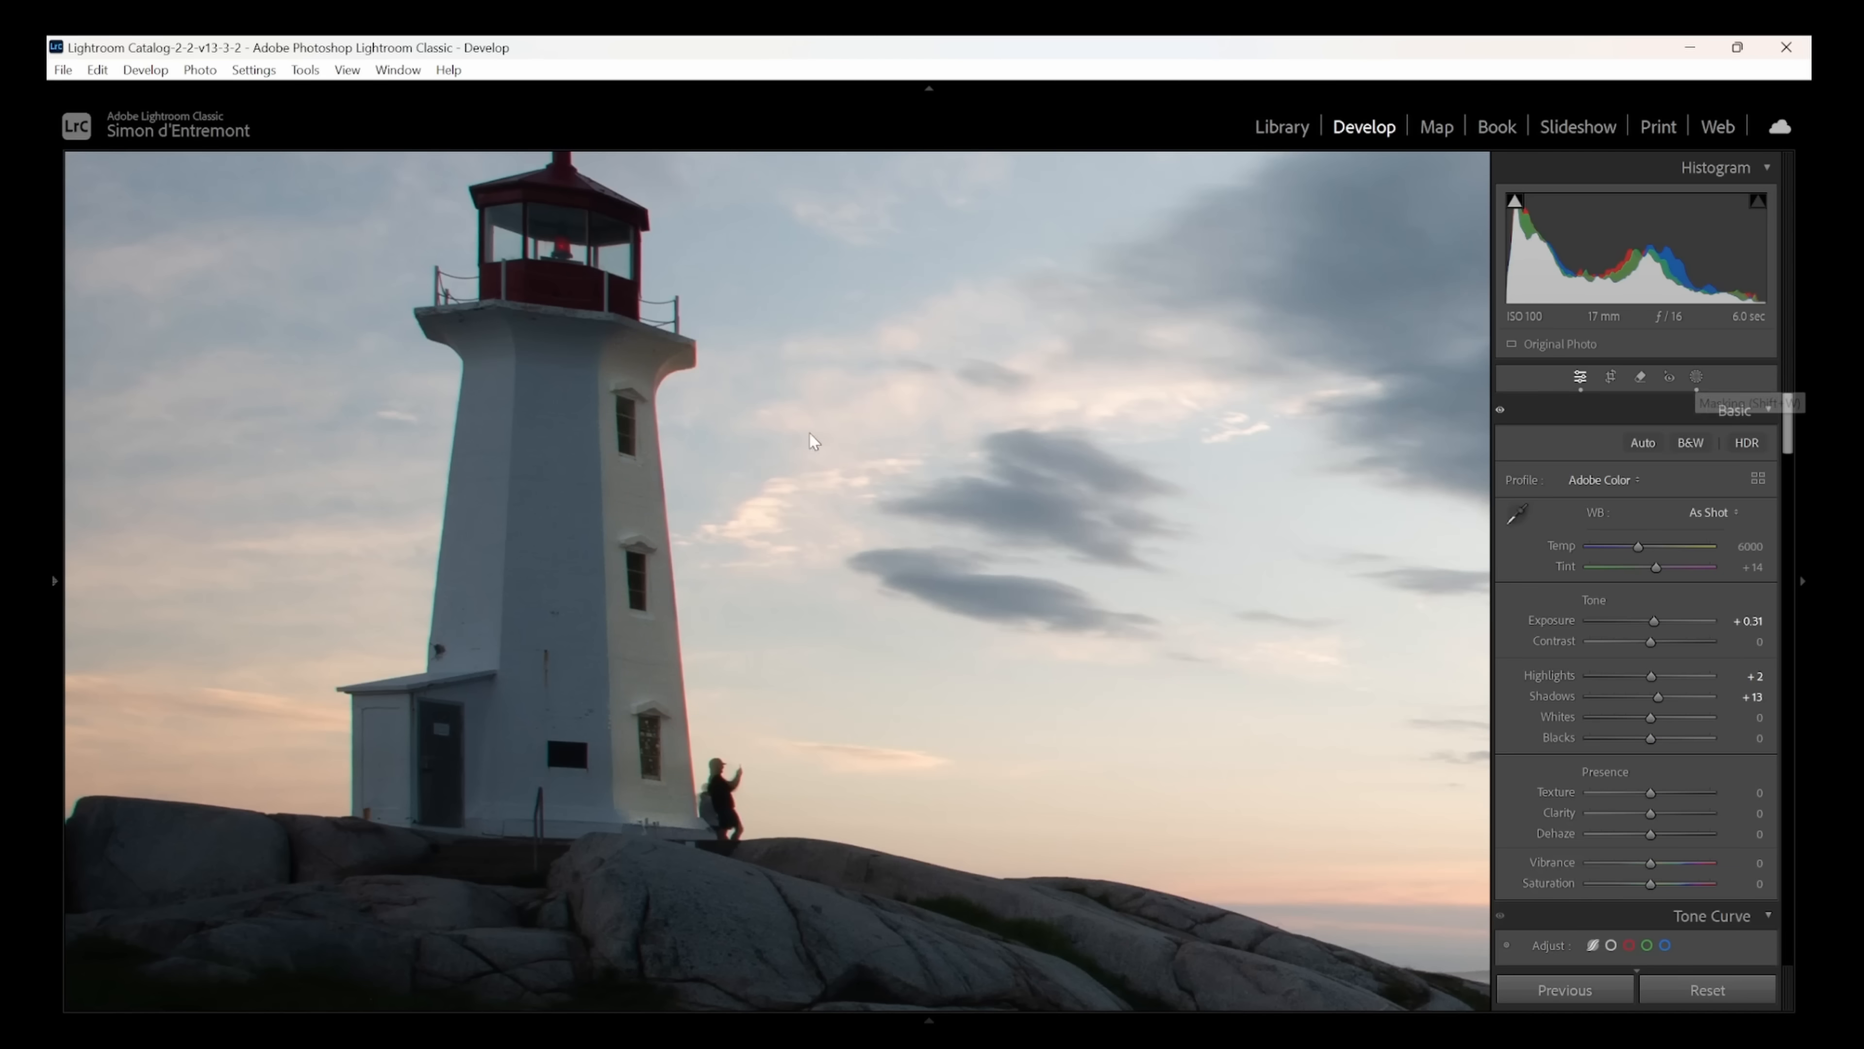
left_click(782, 510)
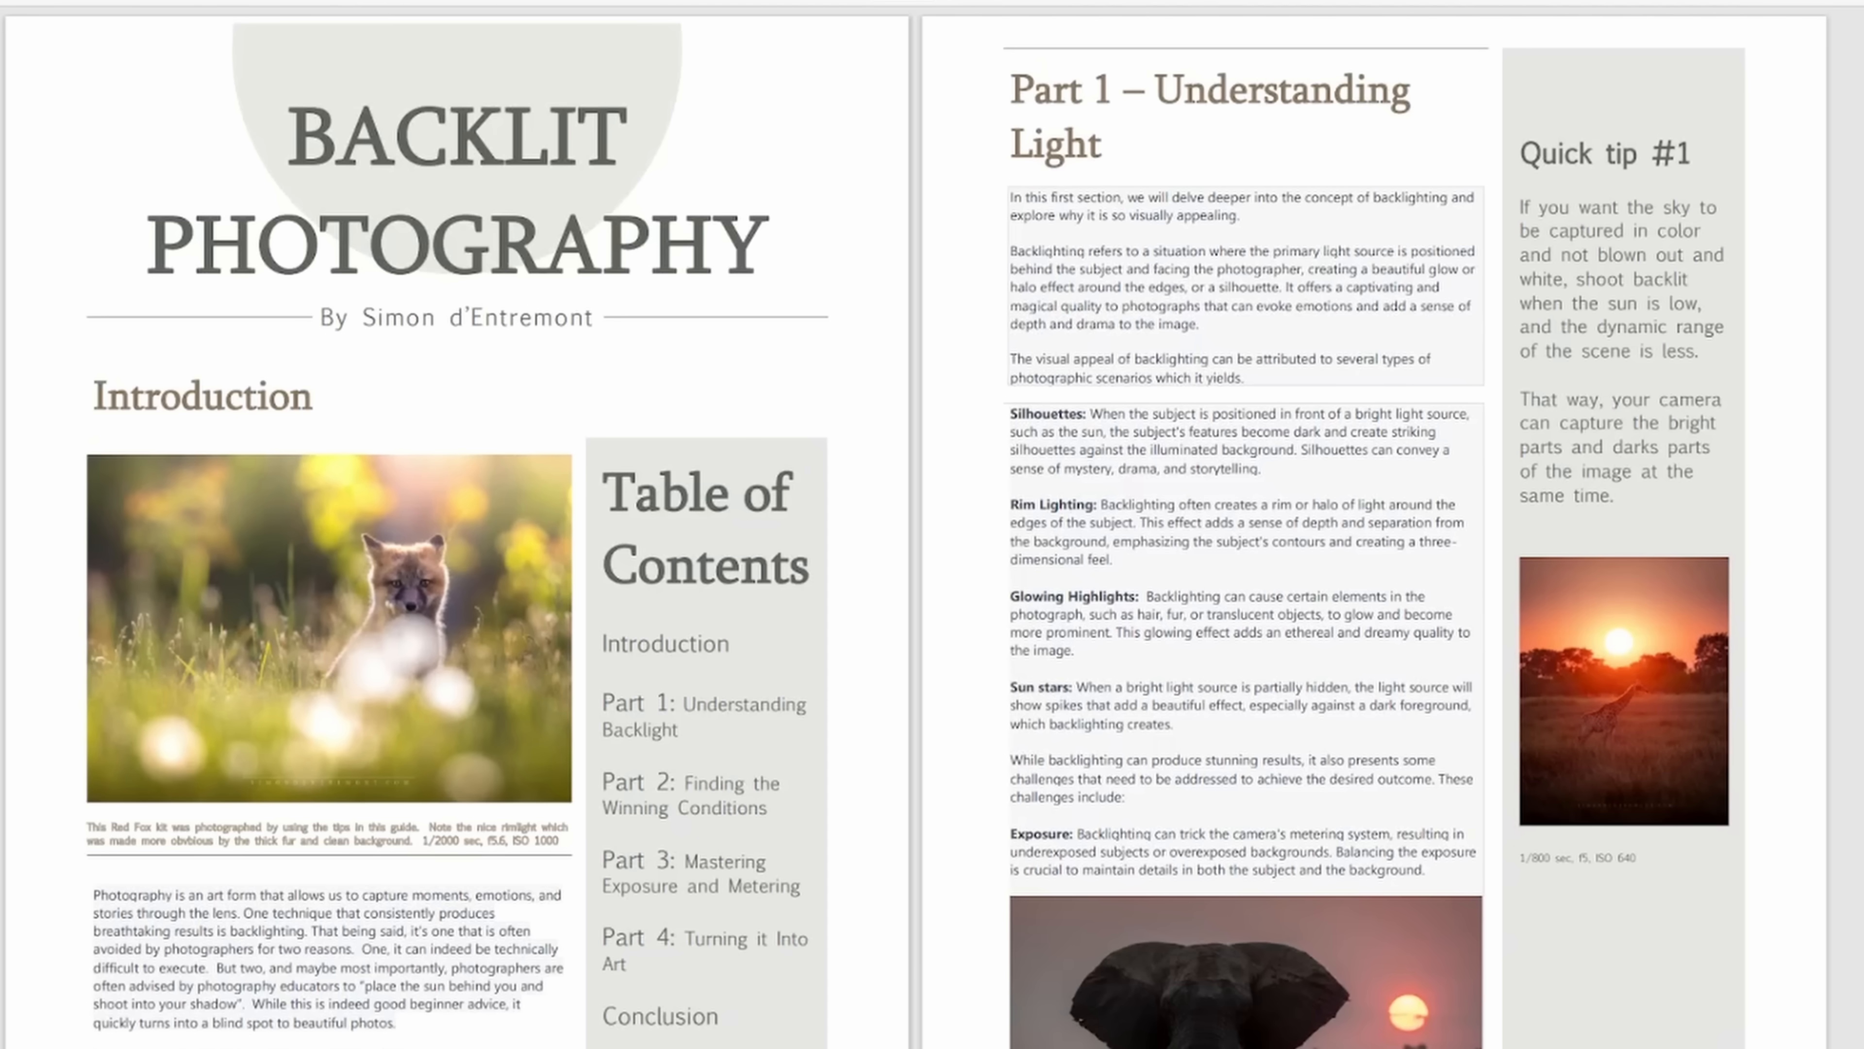
scroll(916, 527, "down", 15)
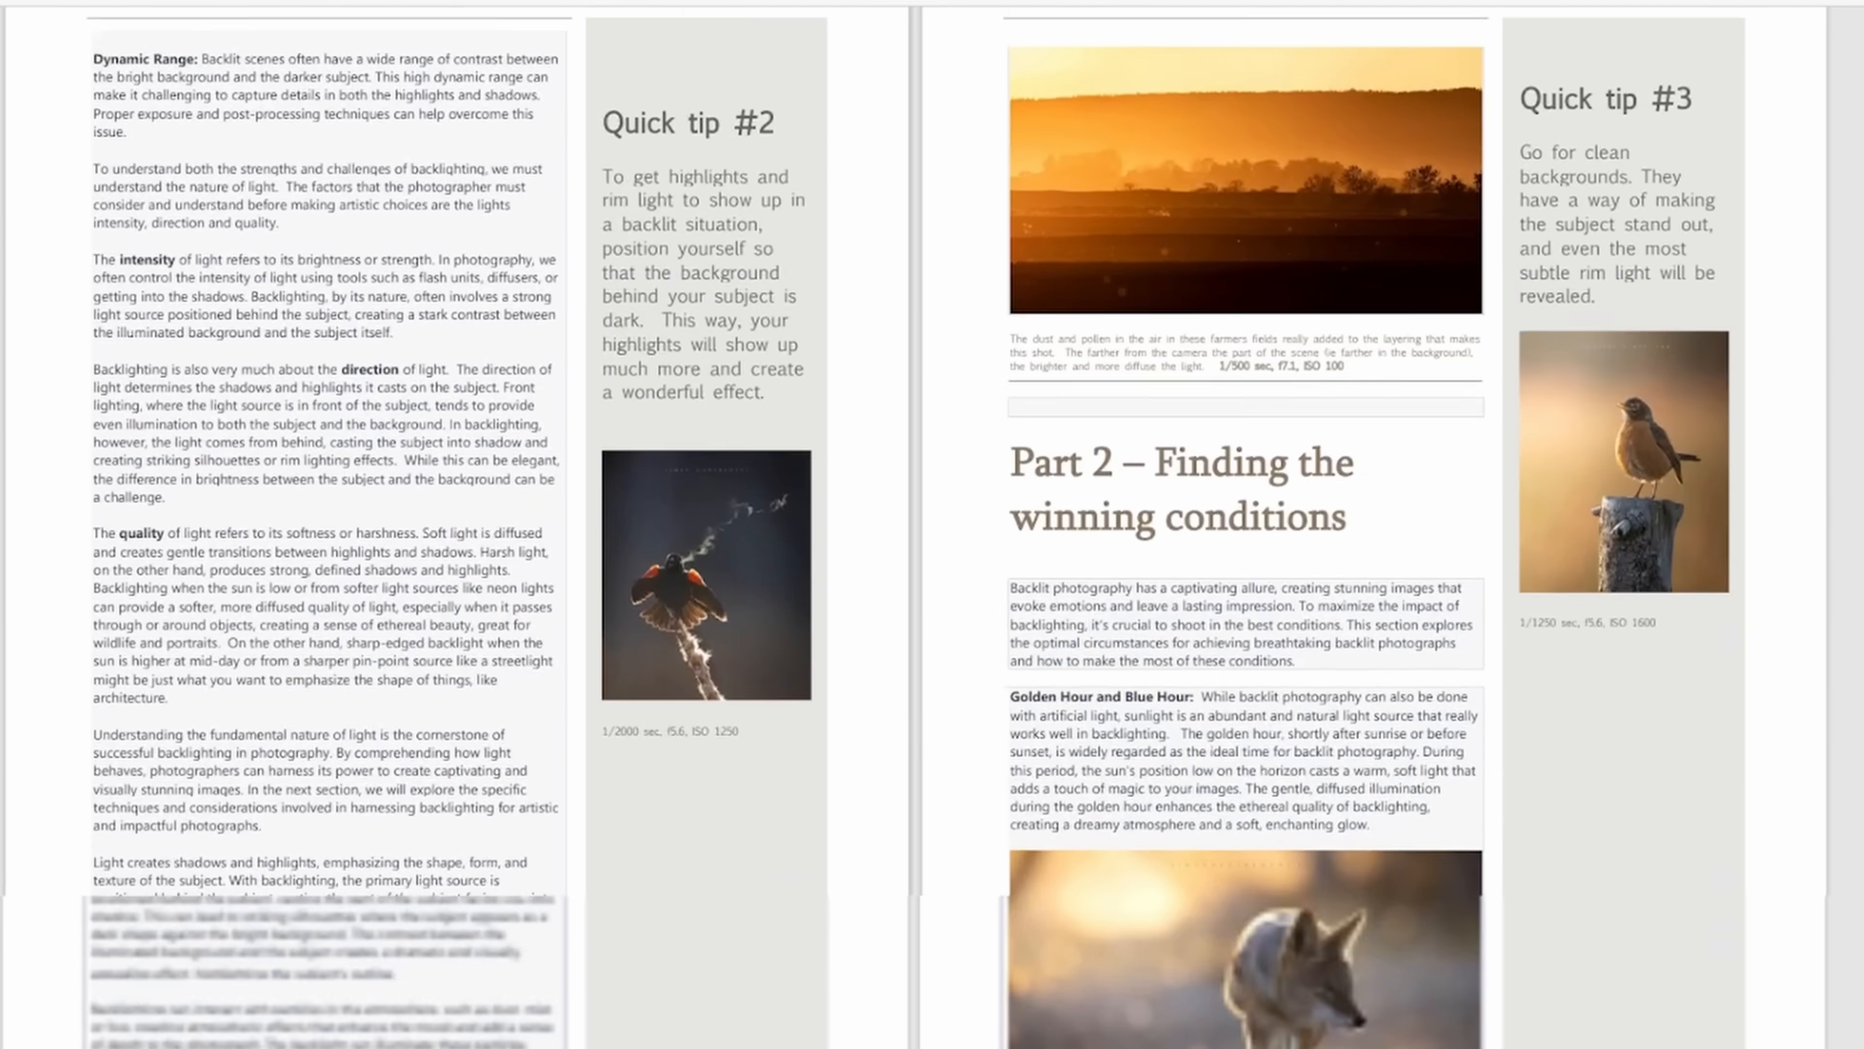
scroll(917, 528, "down", 20)
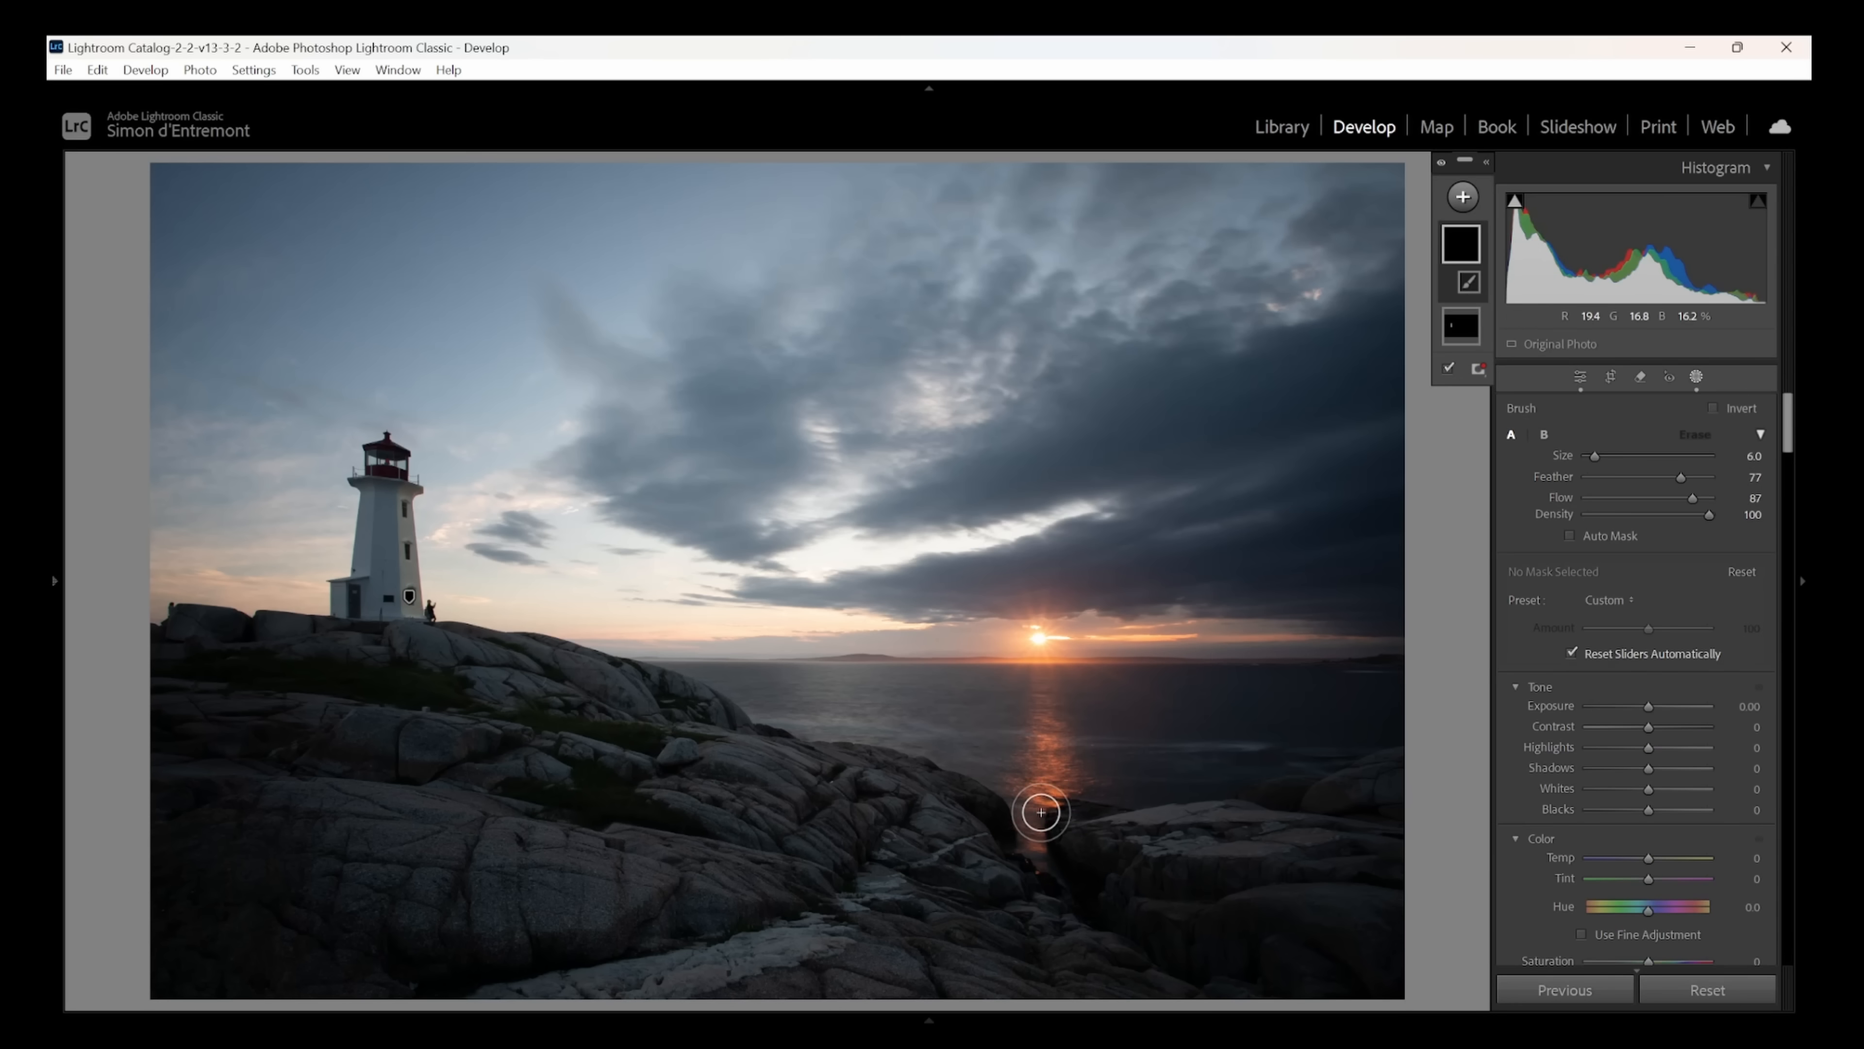
left_click(826, 740)
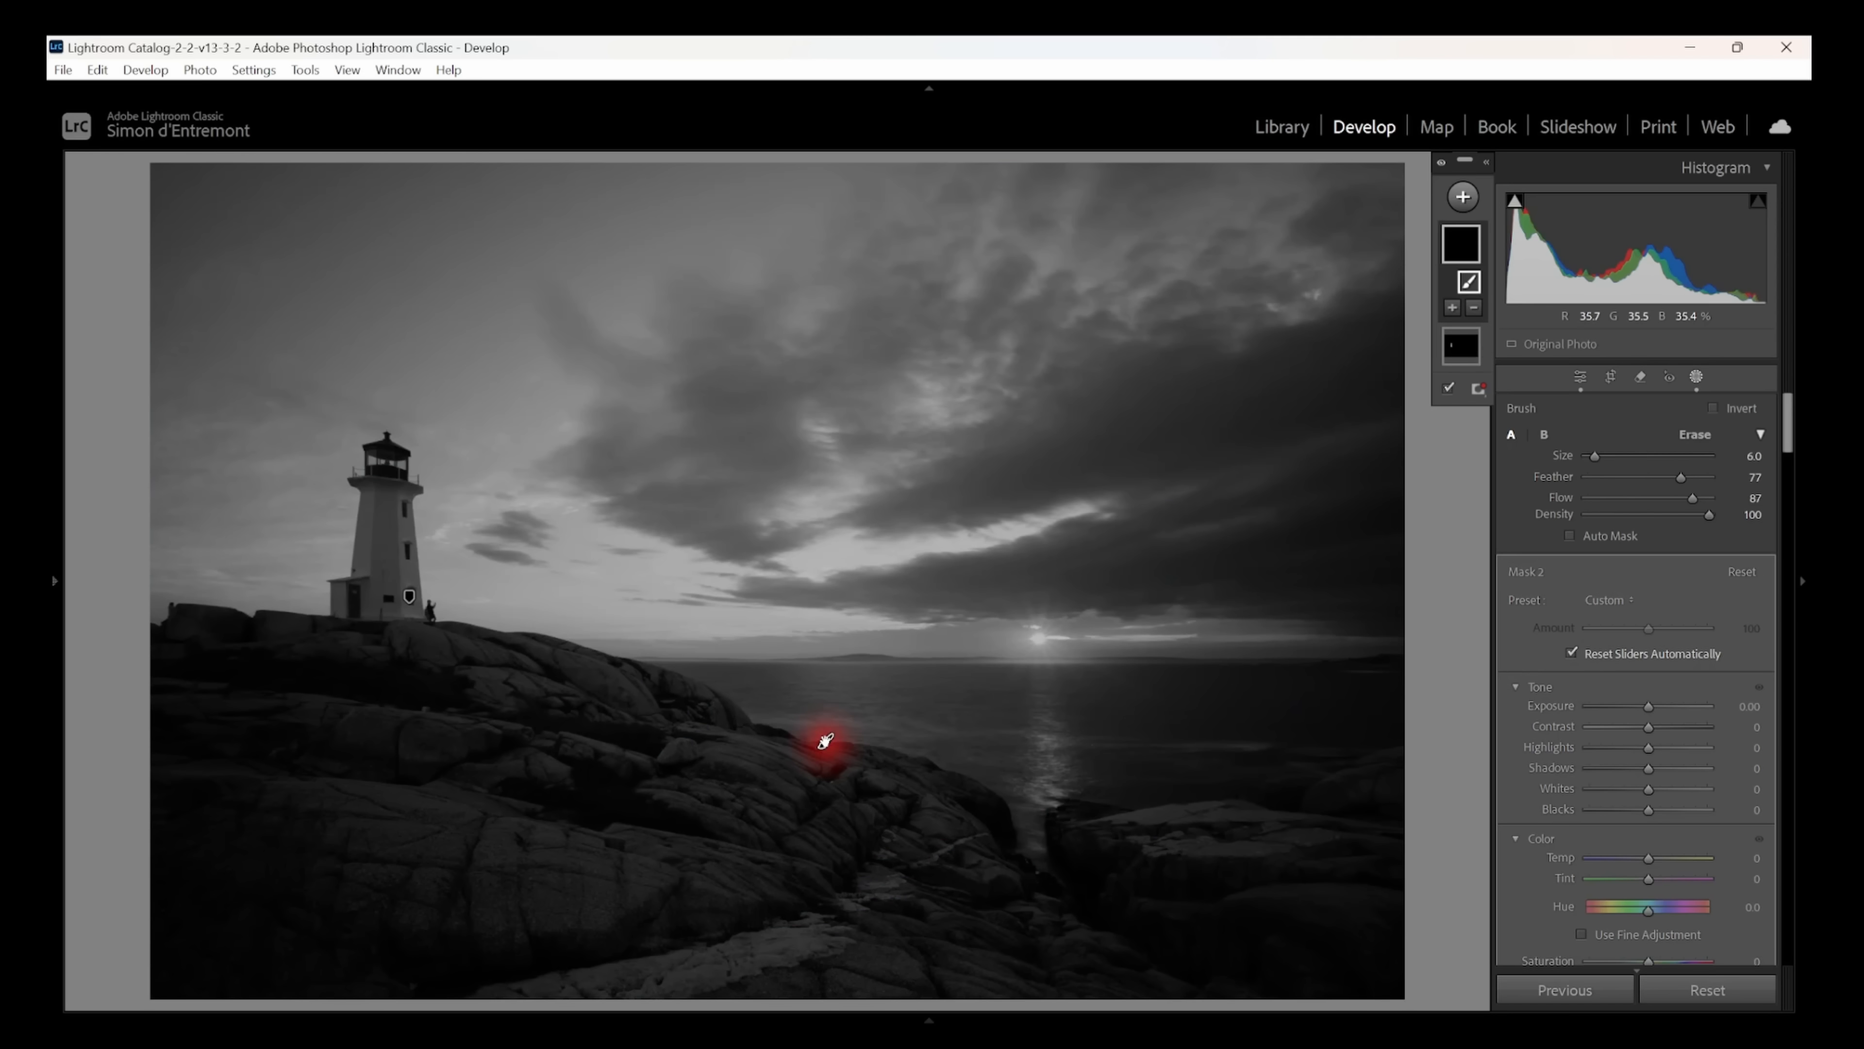
left_click(1261, 344, "shift")
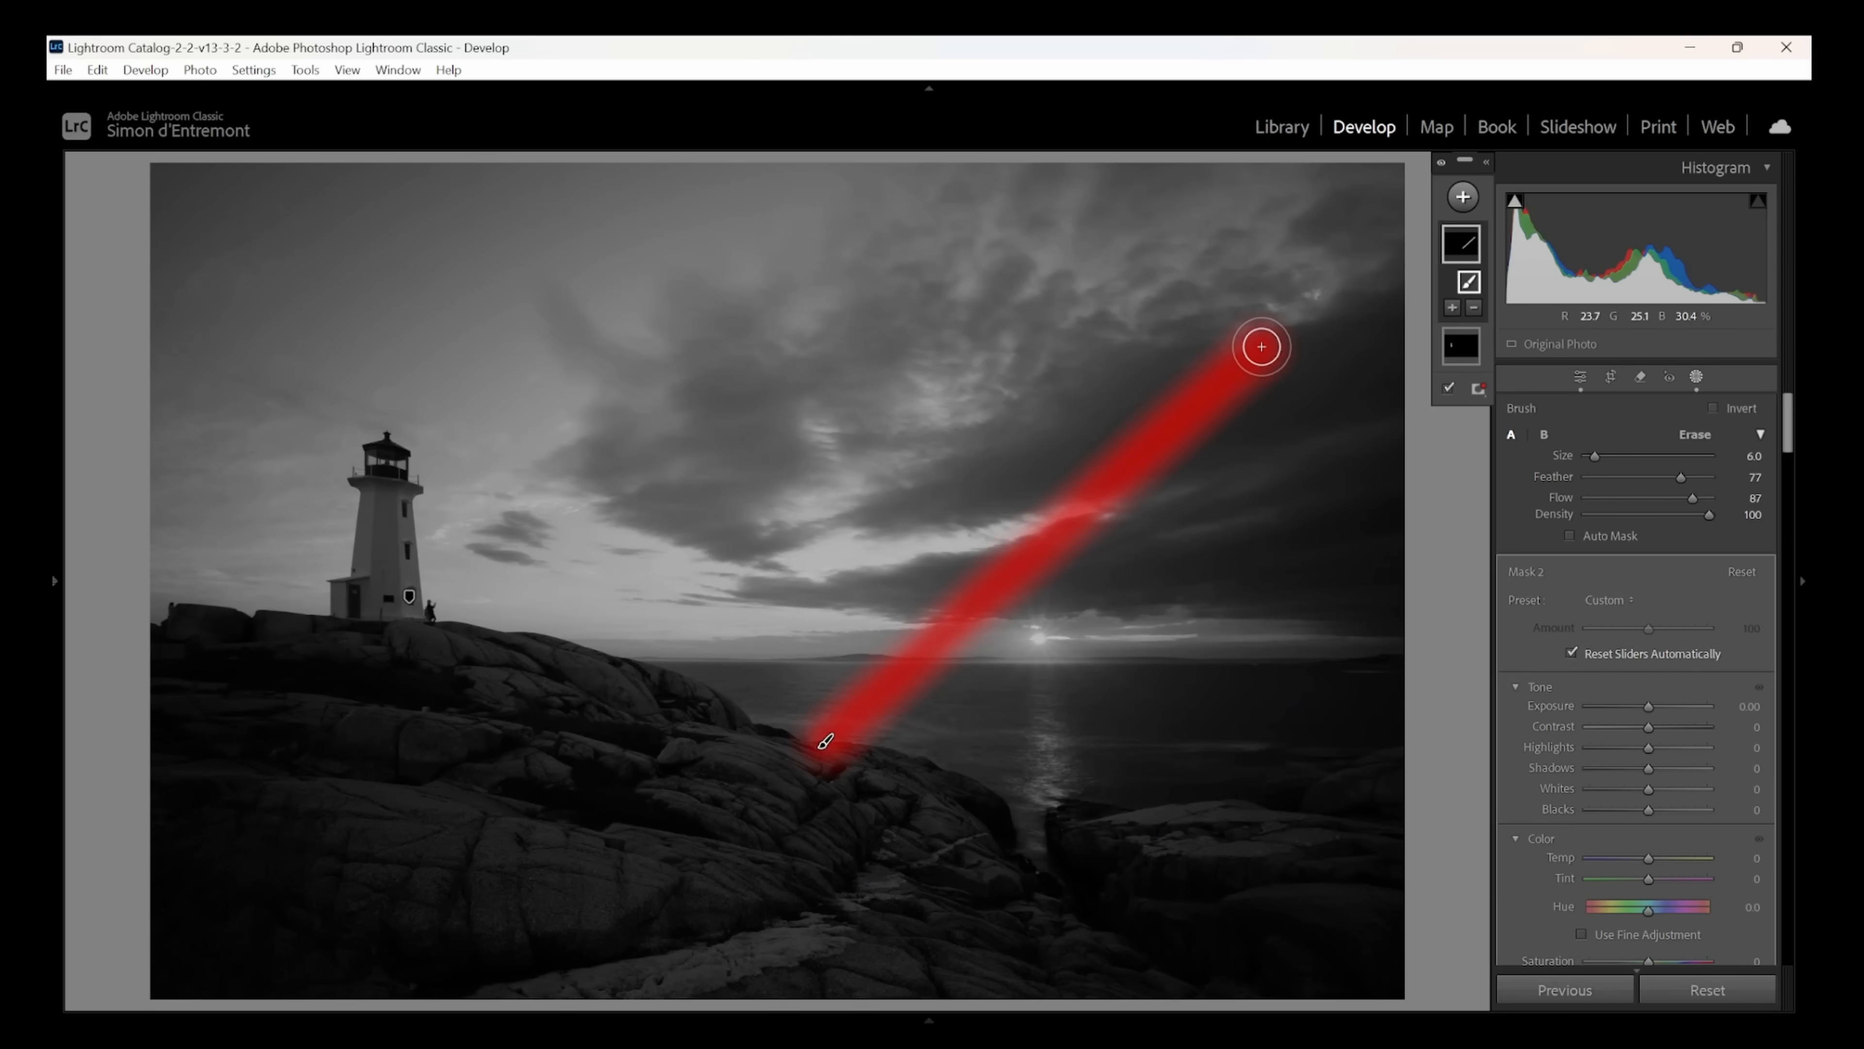
key("ctrl+z")
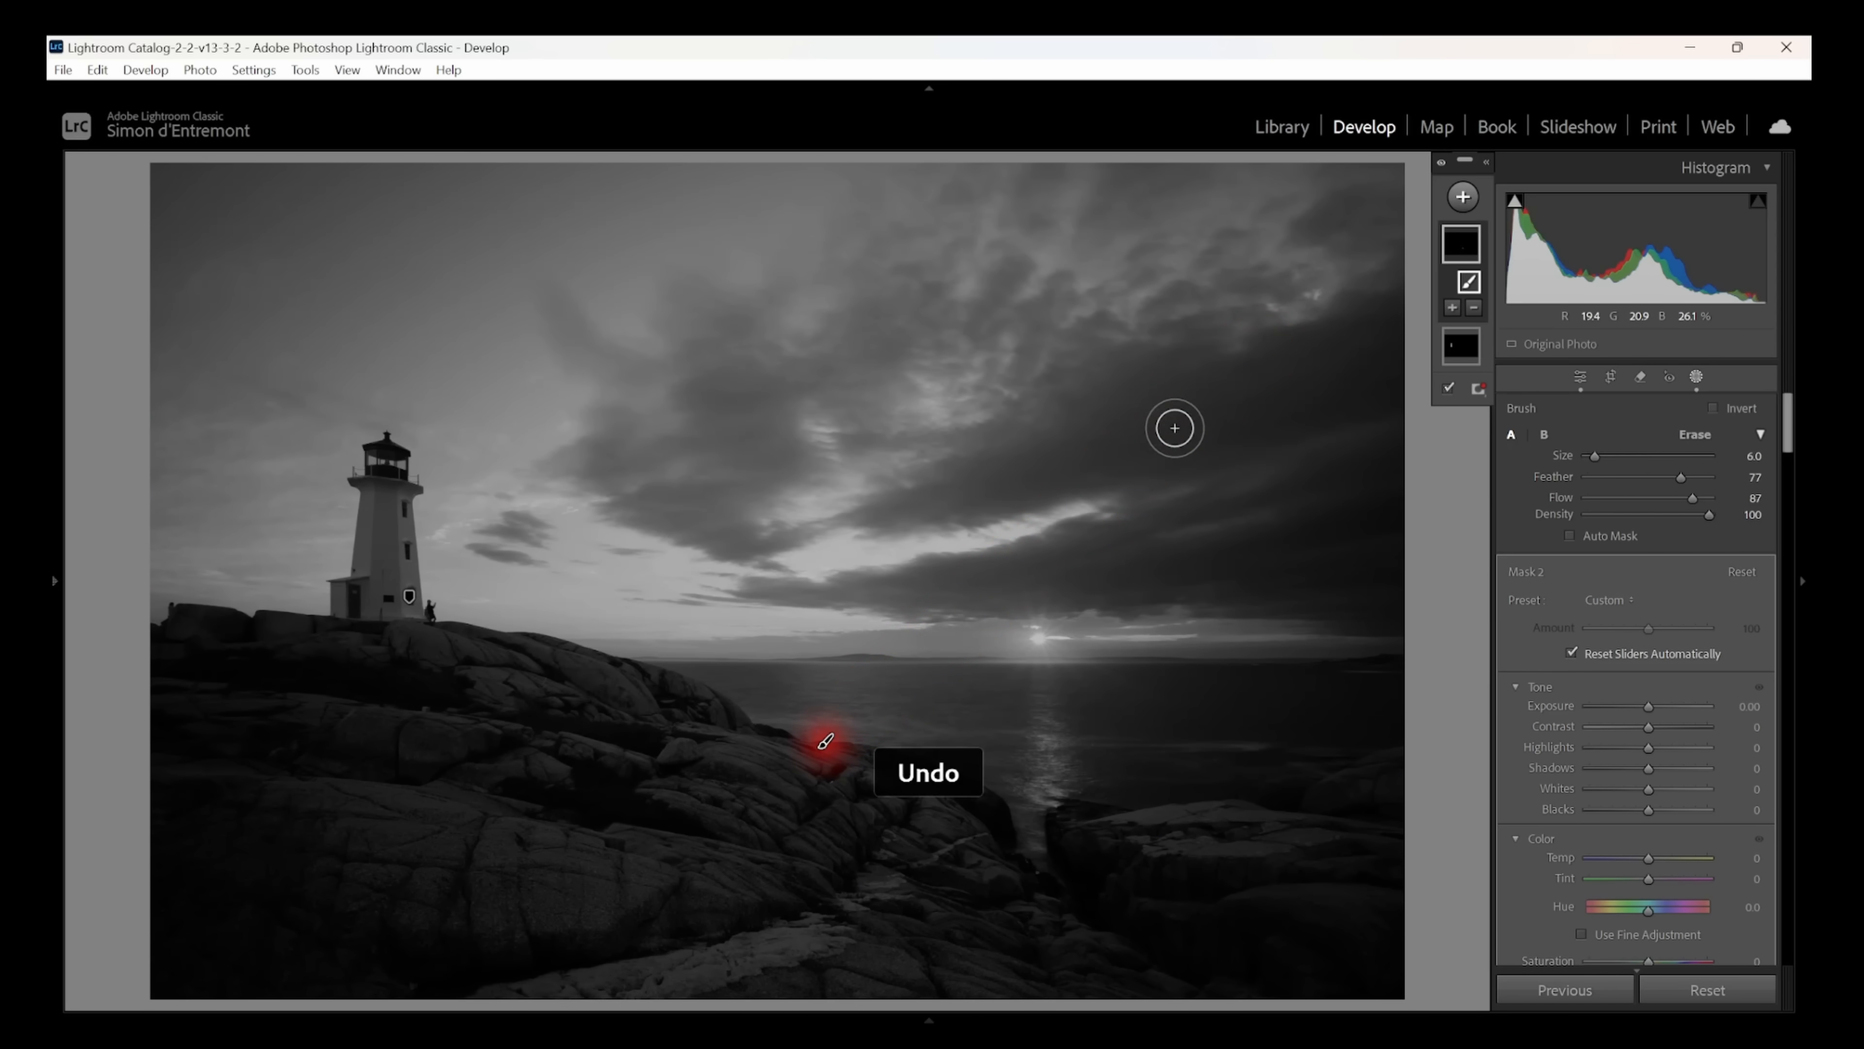
key("ctrl+z")
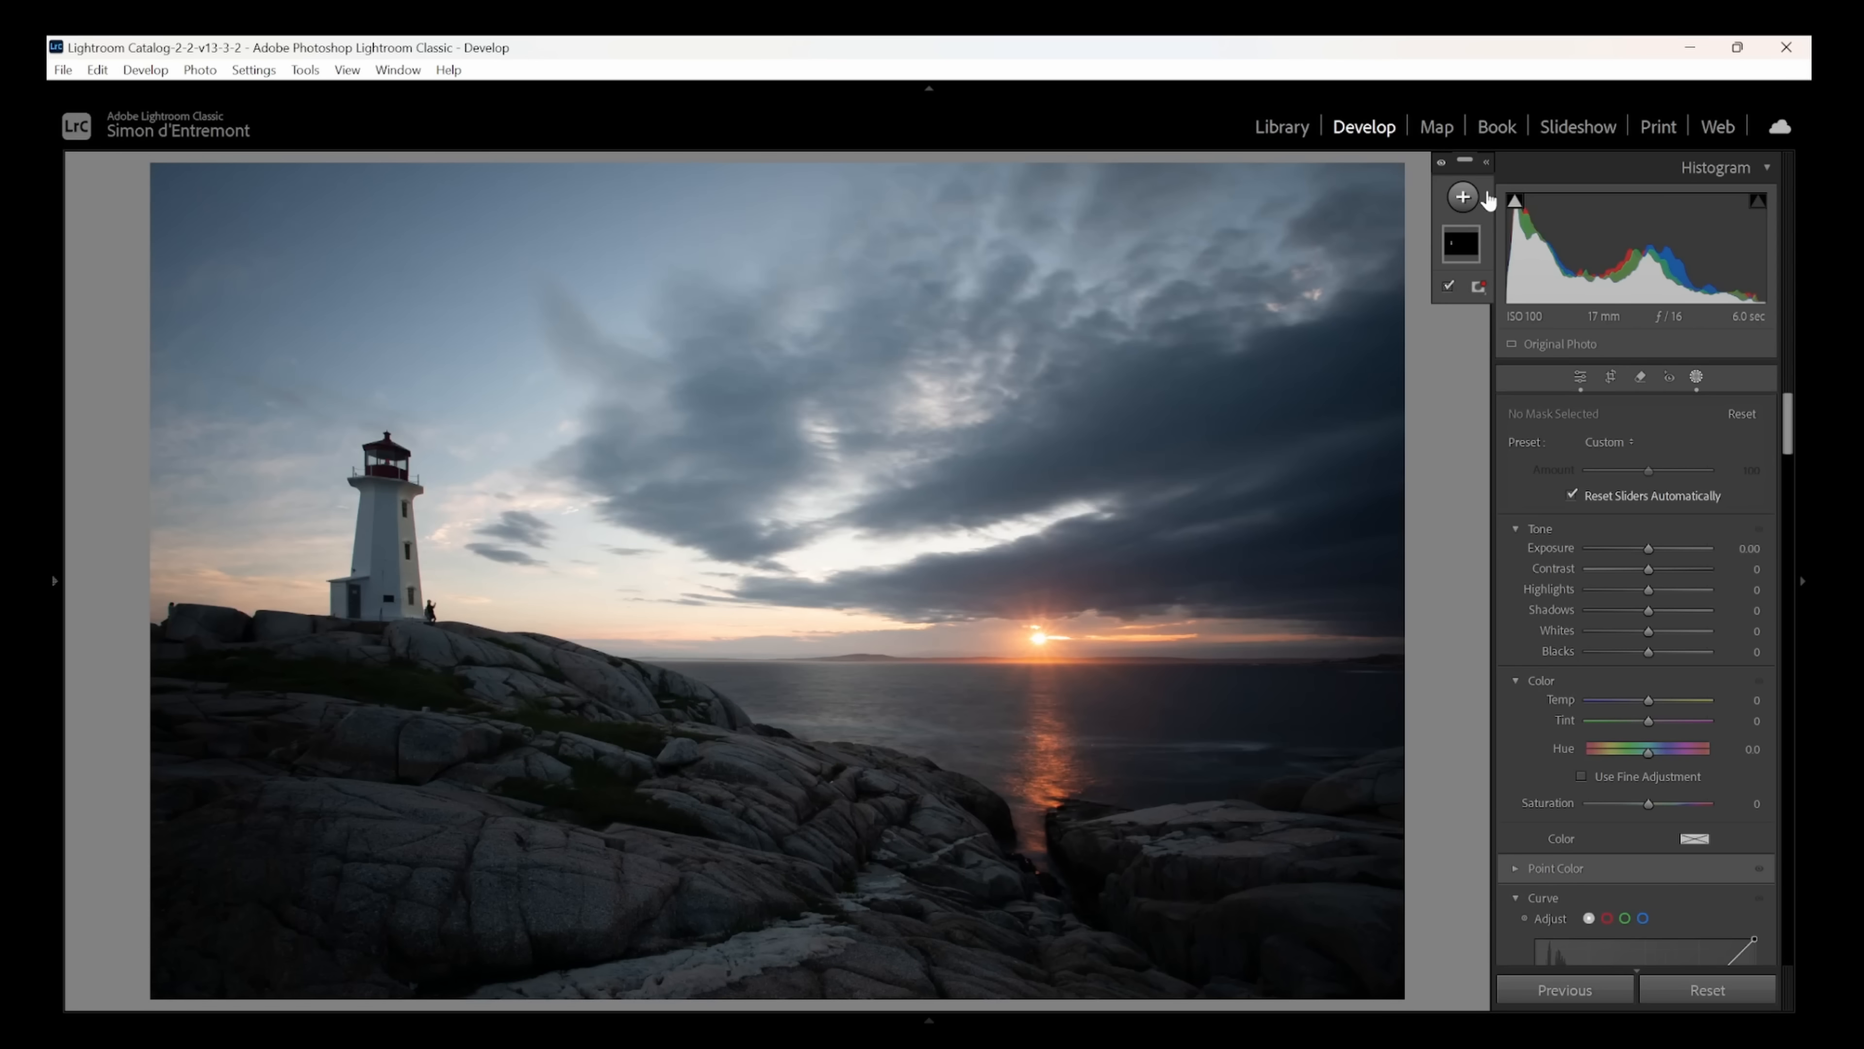
- Paint a new brush mask over the sun's reflection, tapering from size 12 near the rocks to size 3.9 at the horizon
left_click(1463, 198)
left_click(1471, 389)
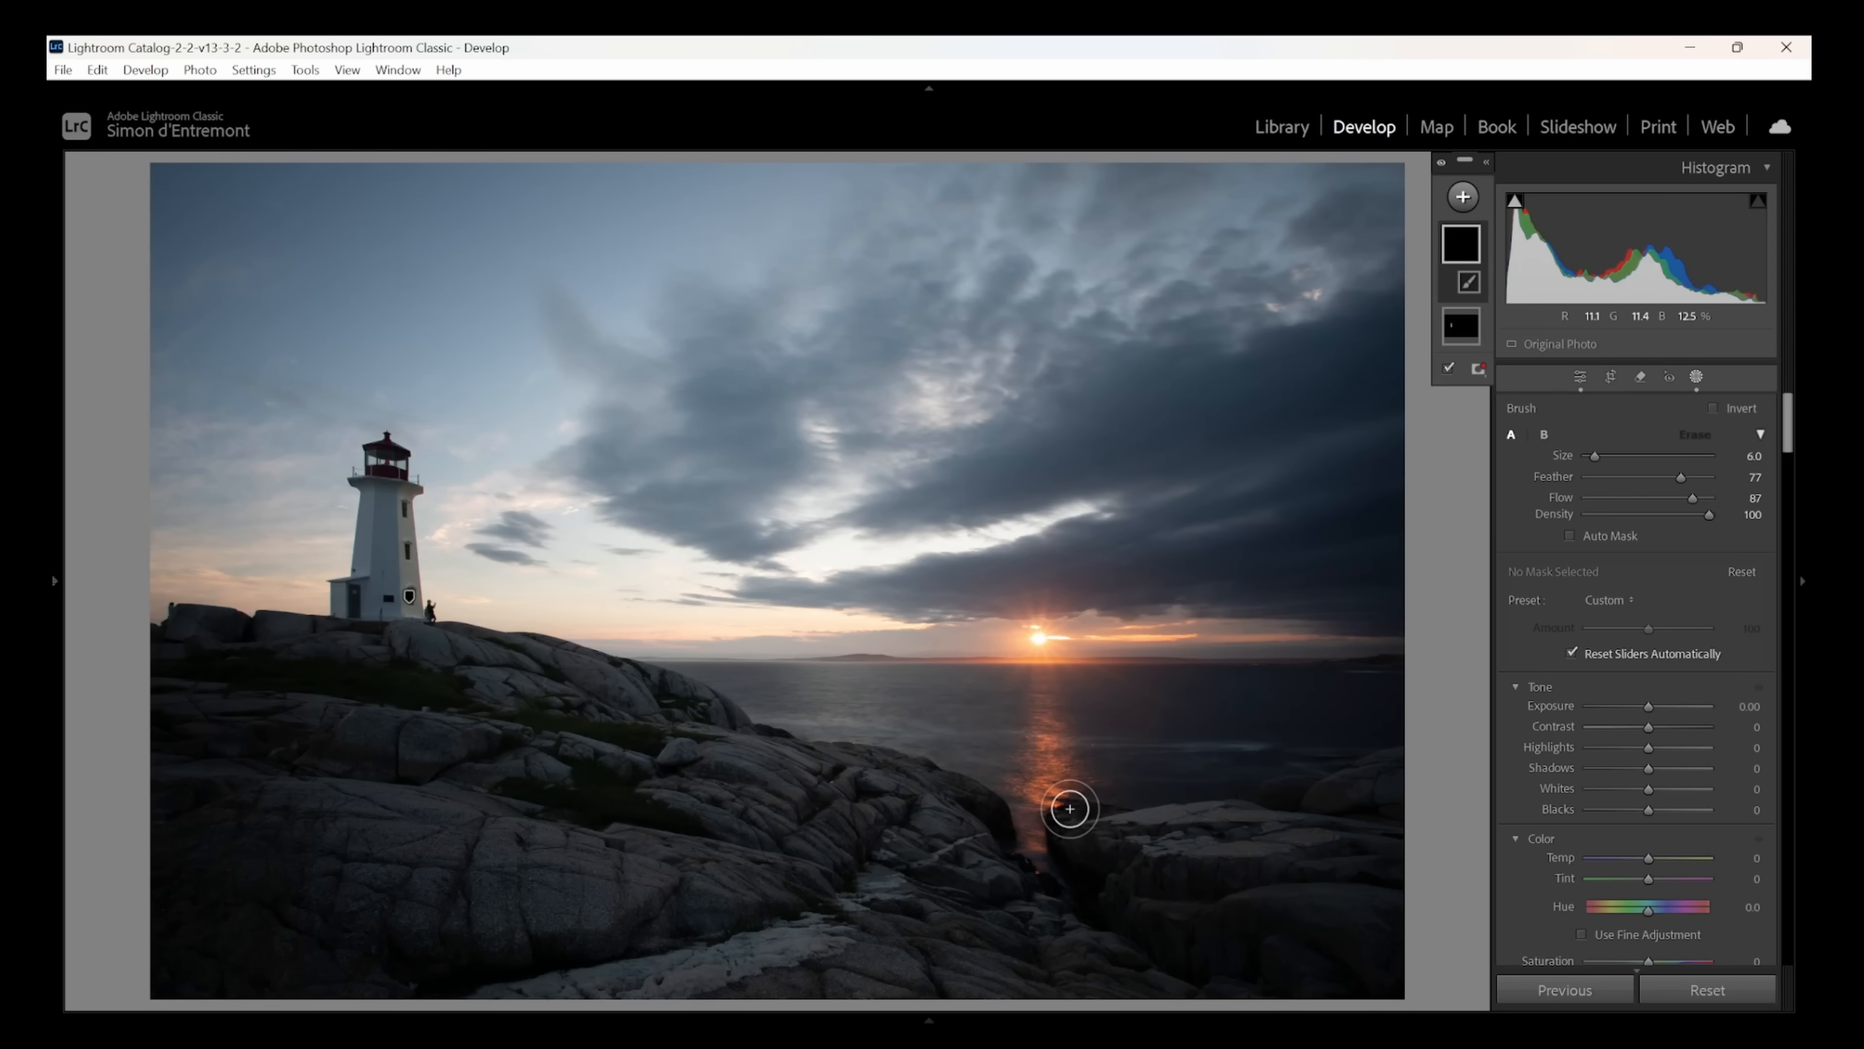
scroll(1045, 812, "down", 2)
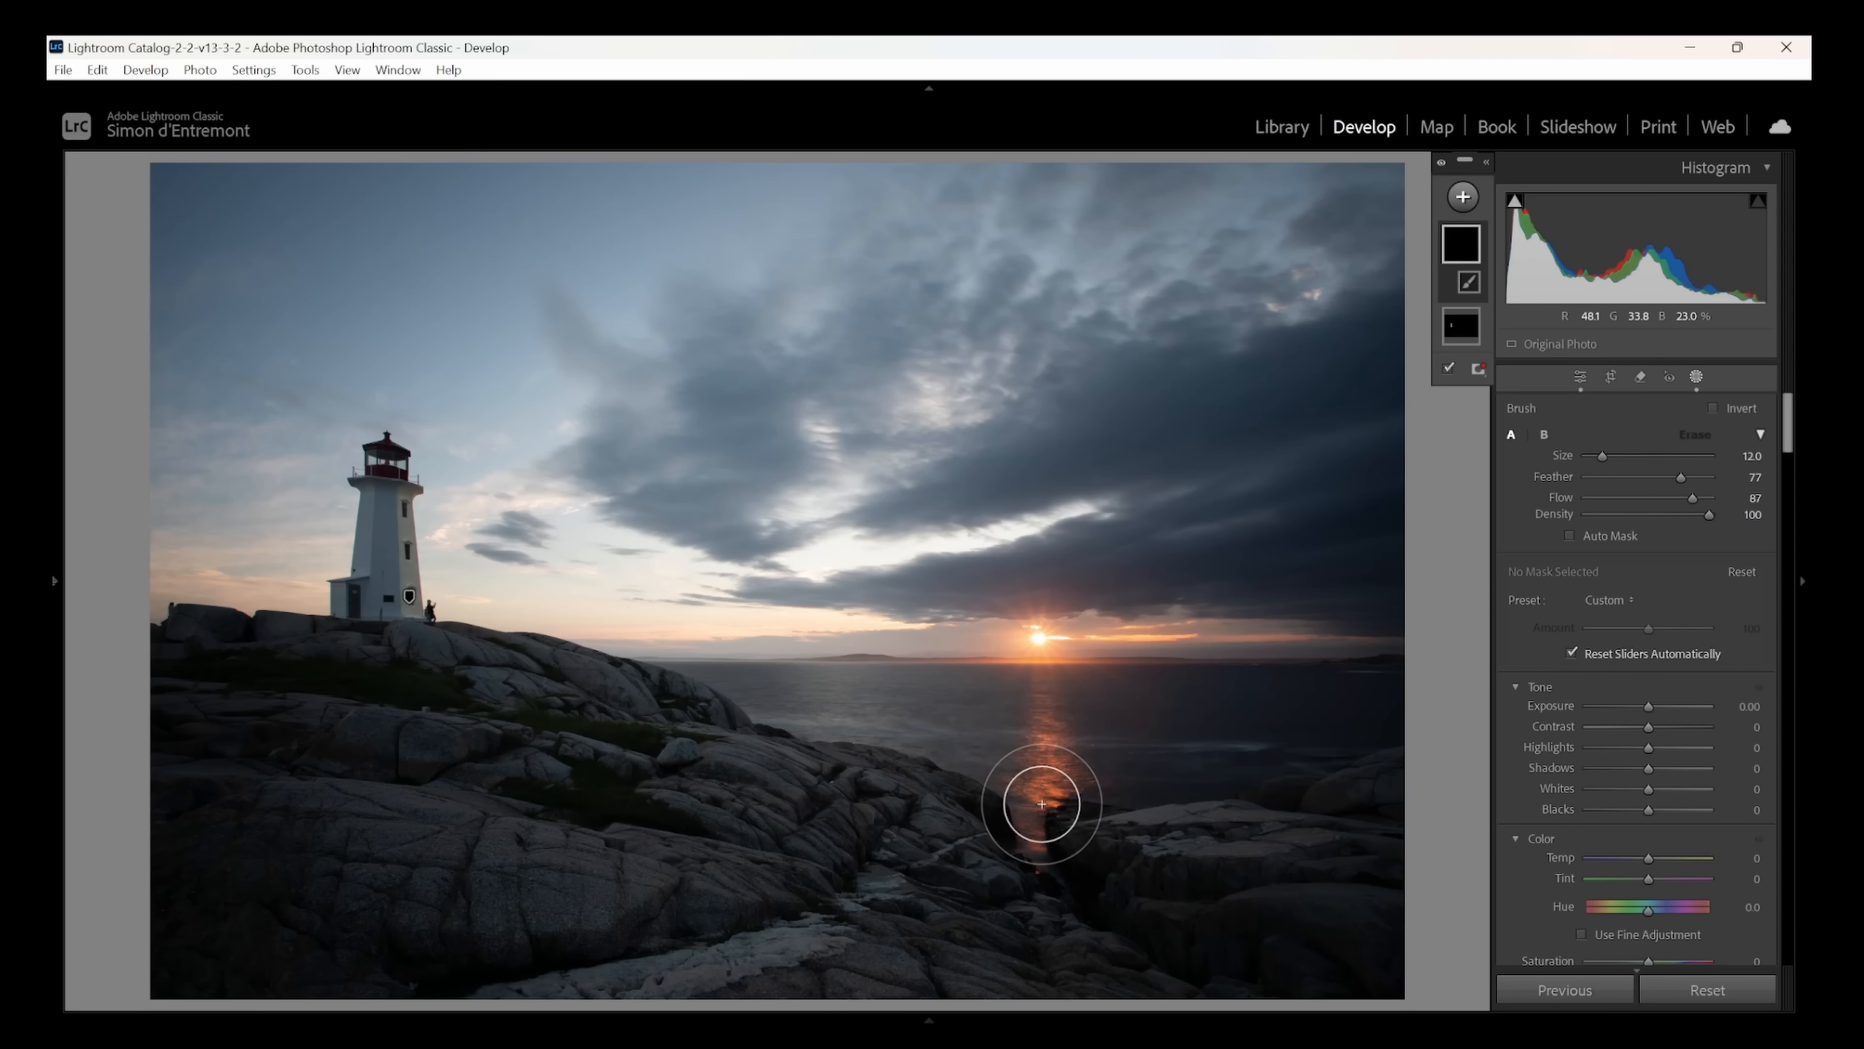
left_click(1042, 803)
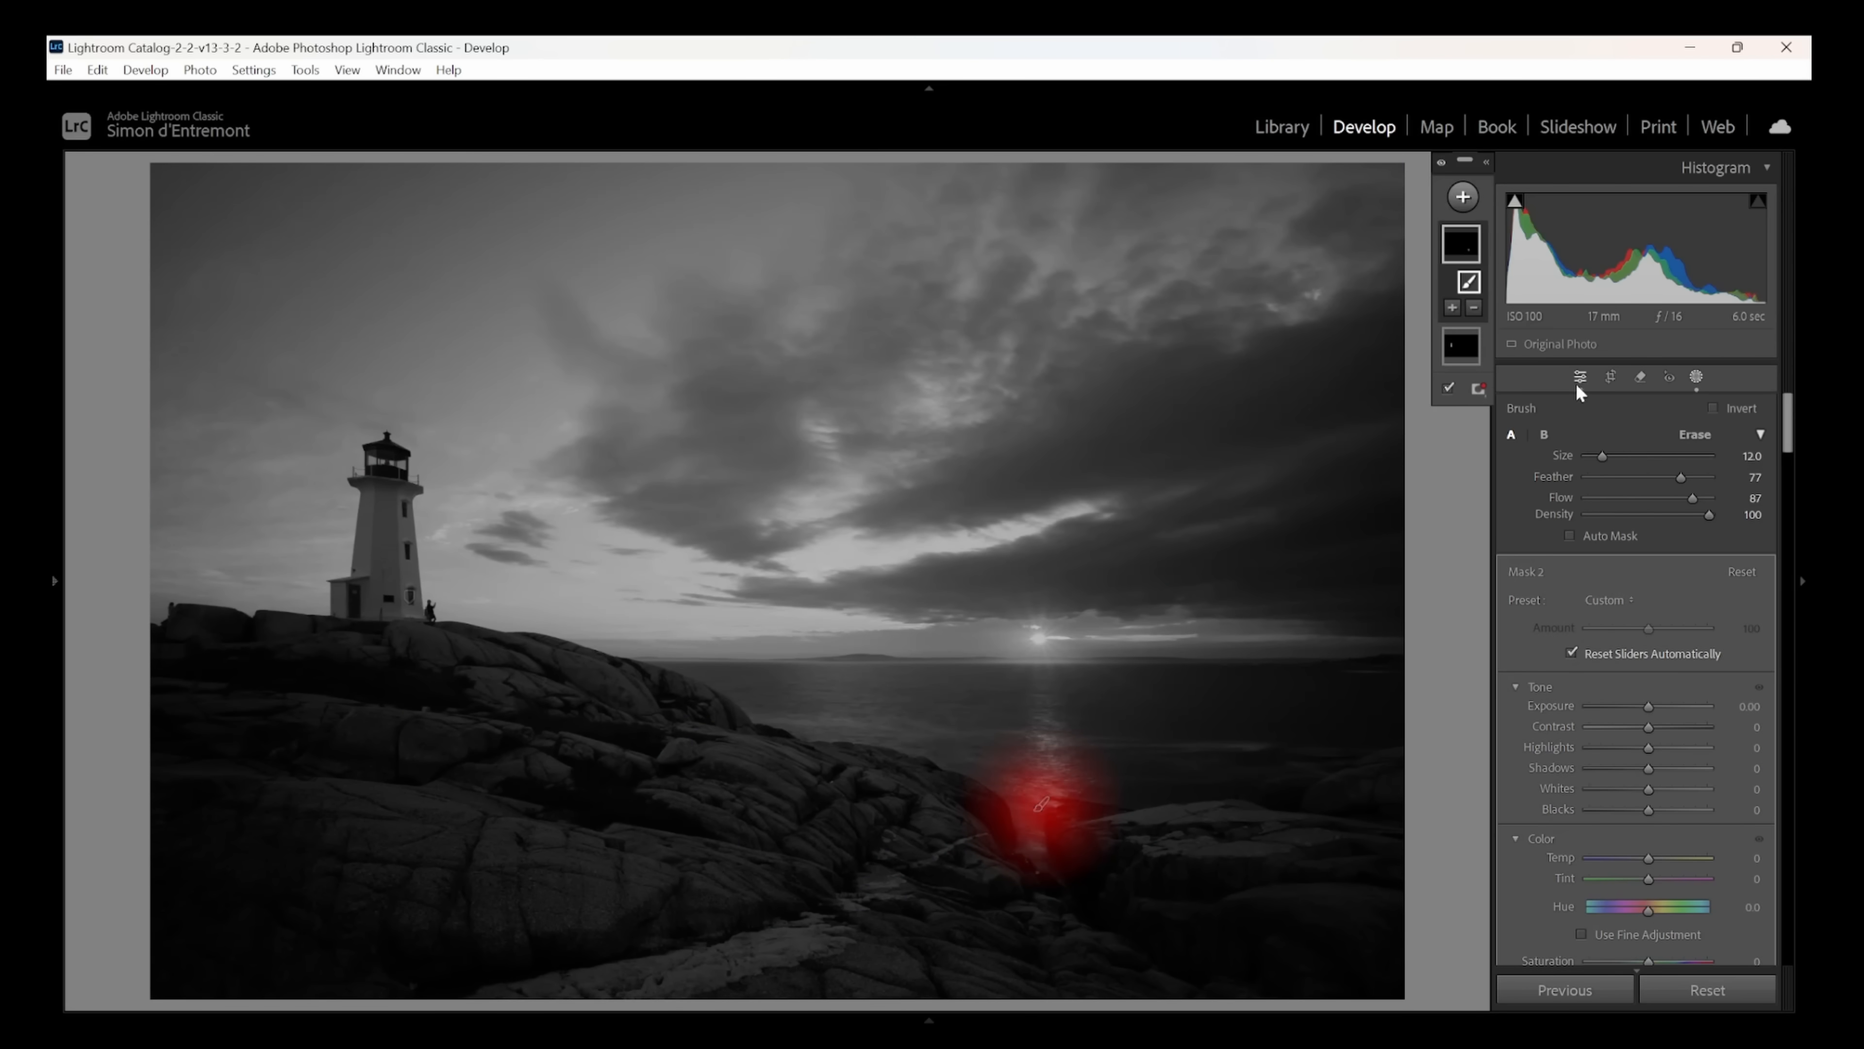
left_click_drag(1602, 457, 1602, 457)
scroll(1477, 449, "down", 10)
scroll(1477, 450, "down", 4)
left_click(1042, 671, "shift")
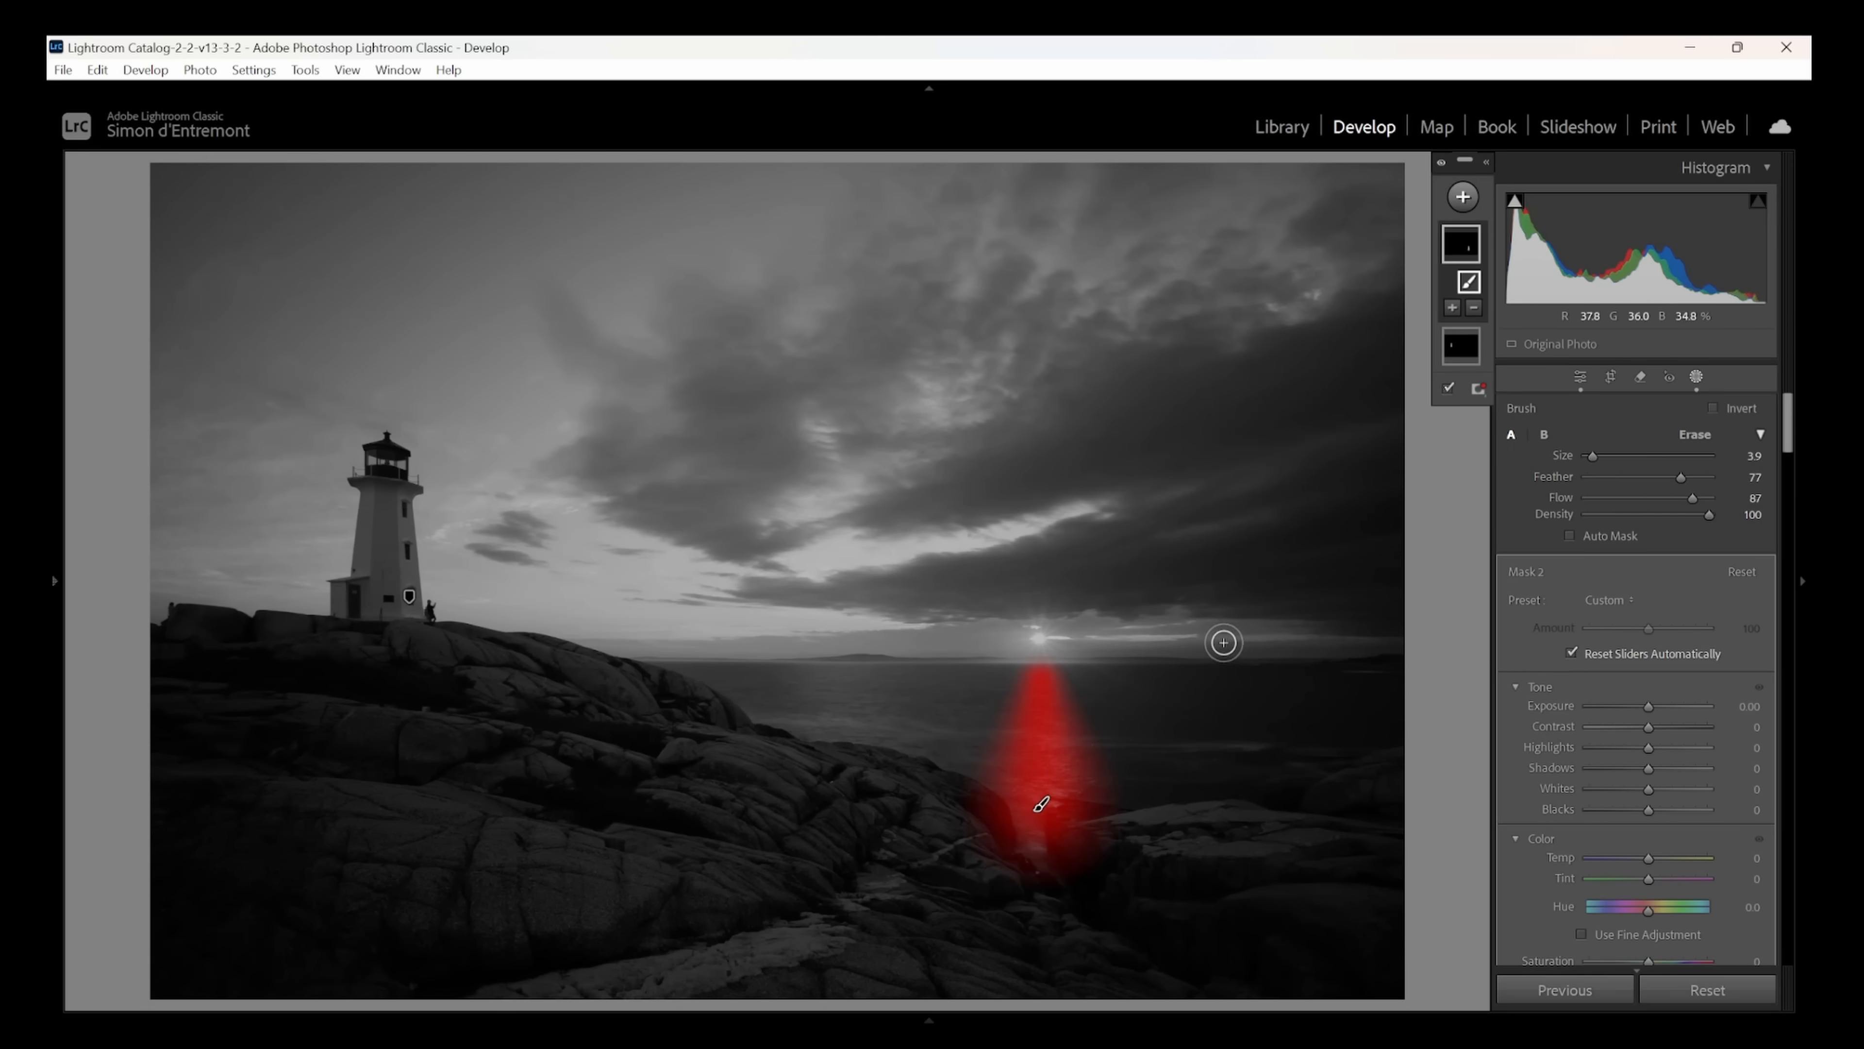
- Set the reflection mask's exposure to 1.26 and whites to 24, and warm its temperature to about 29
left_click_drag(1647, 705, 1663, 708)
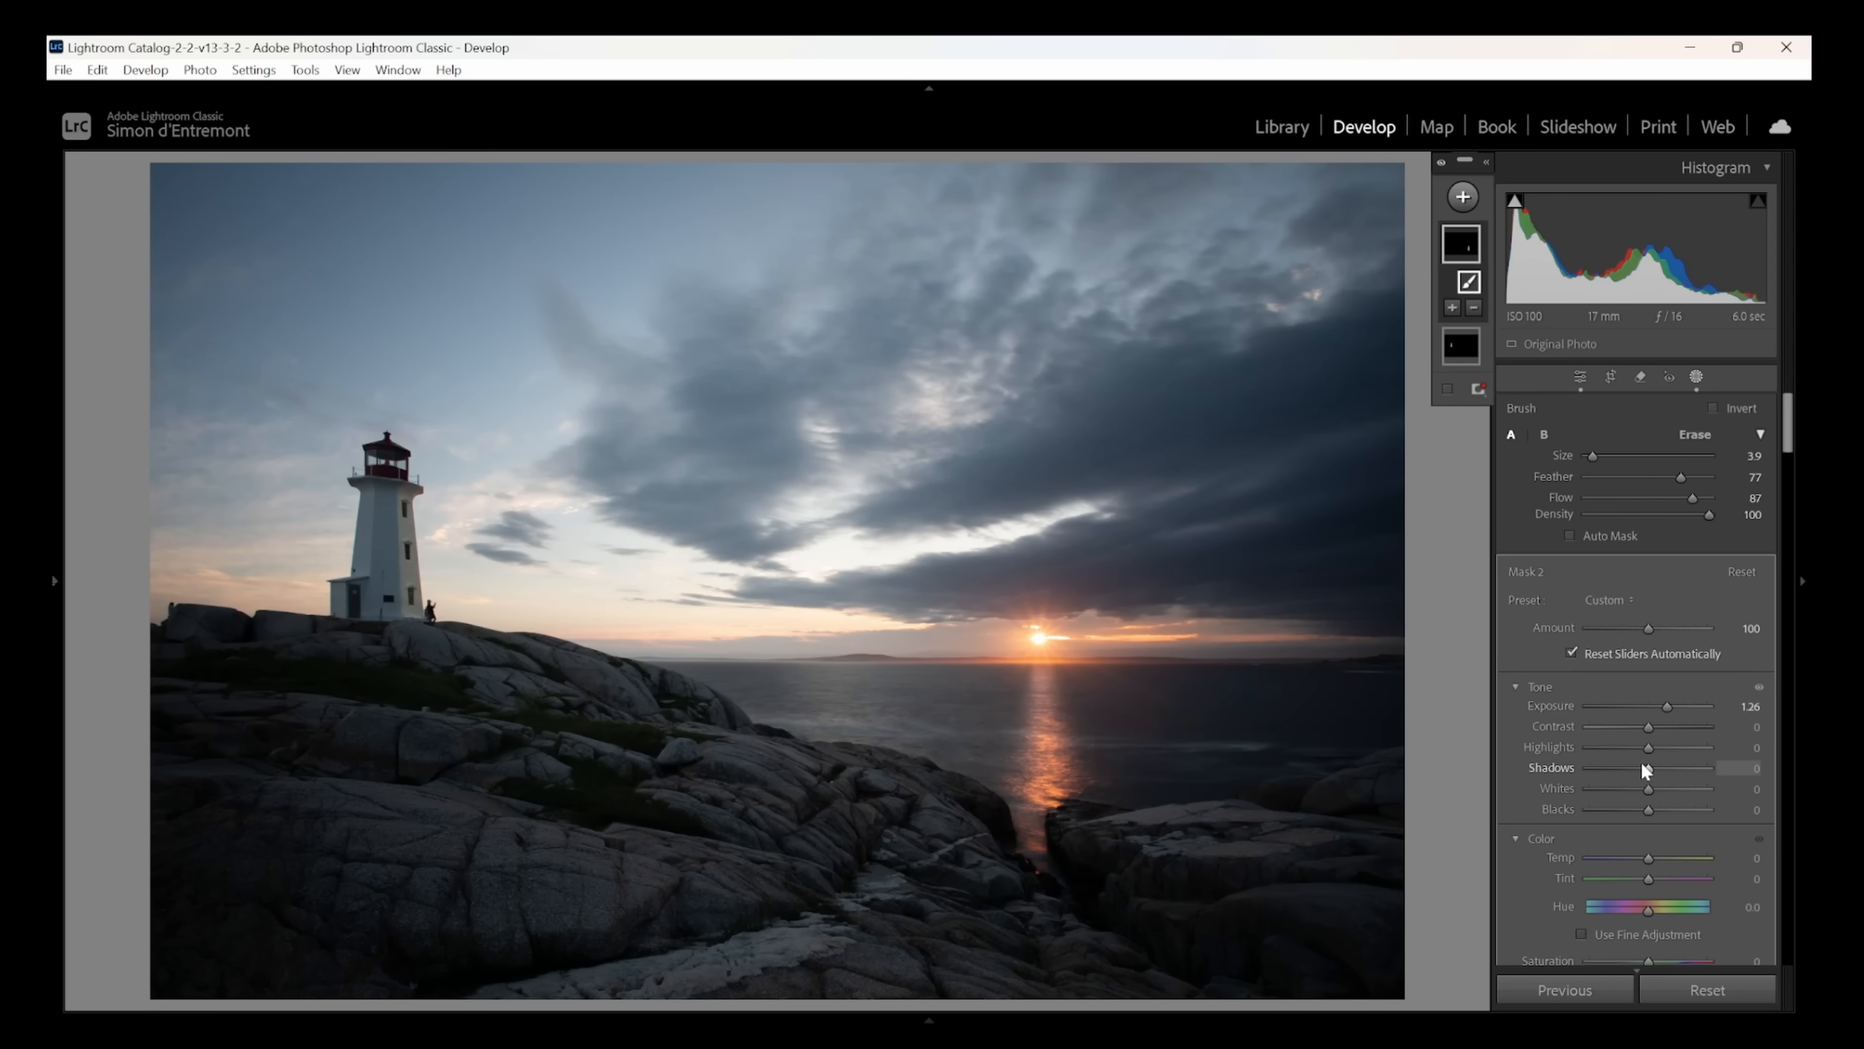
left_click_drag(1645, 789, 1663, 789)
left_click_drag(1650, 855, 1662, 860)
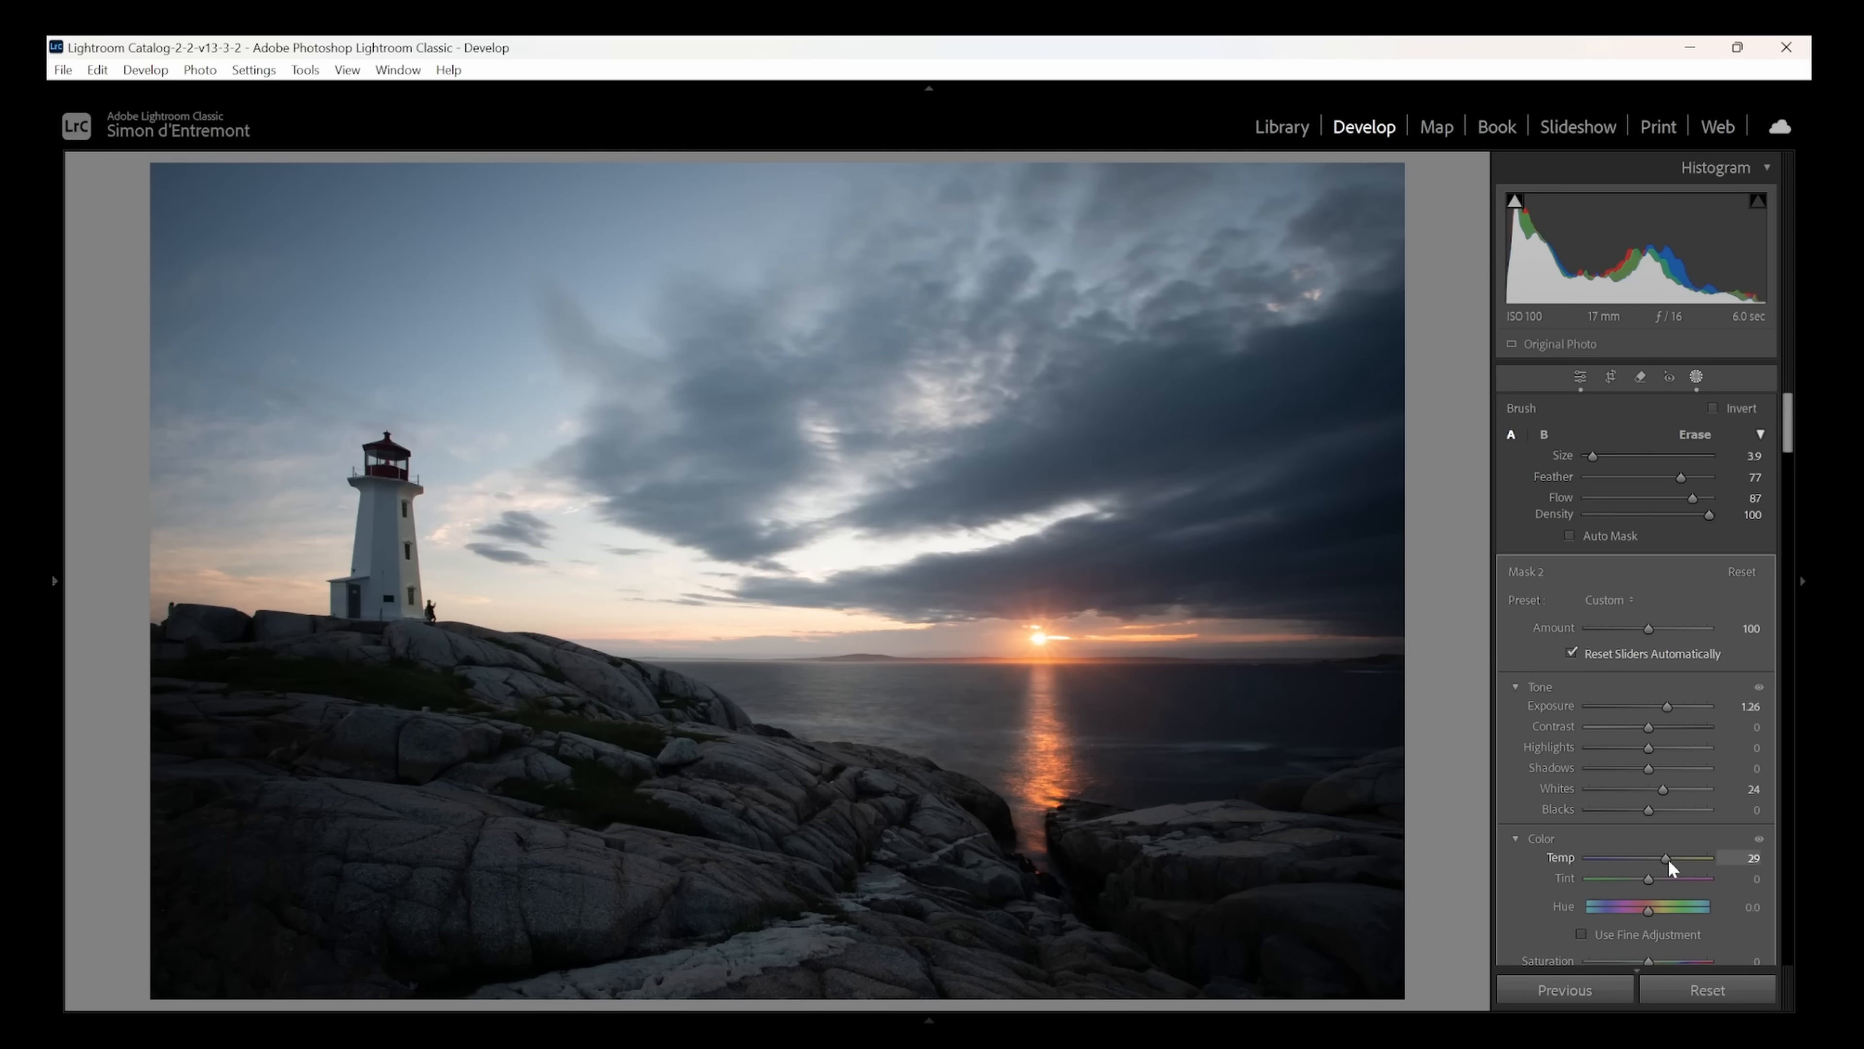
left_click_drag(1670, 858, 1670, 858)
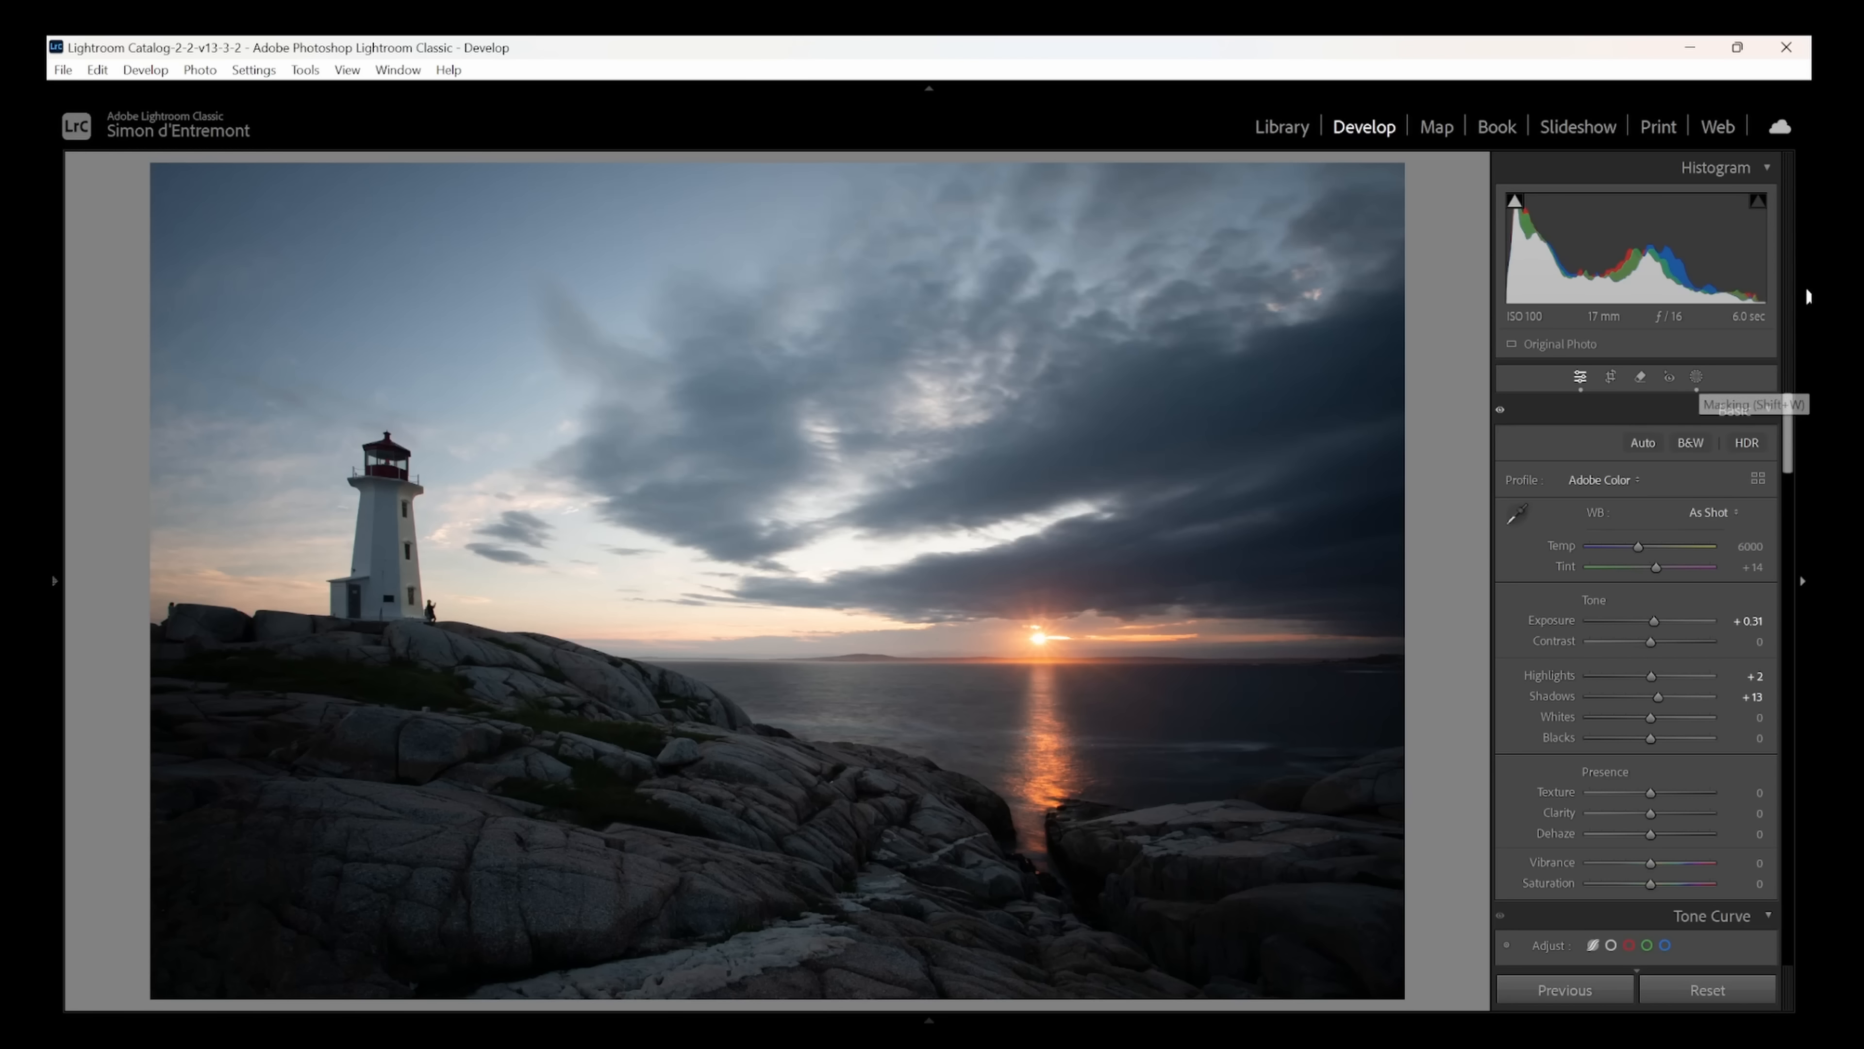
left_click_drag(1789, 405, 1785, 947)
left_click_drag(1647, 735, 1507, 734)
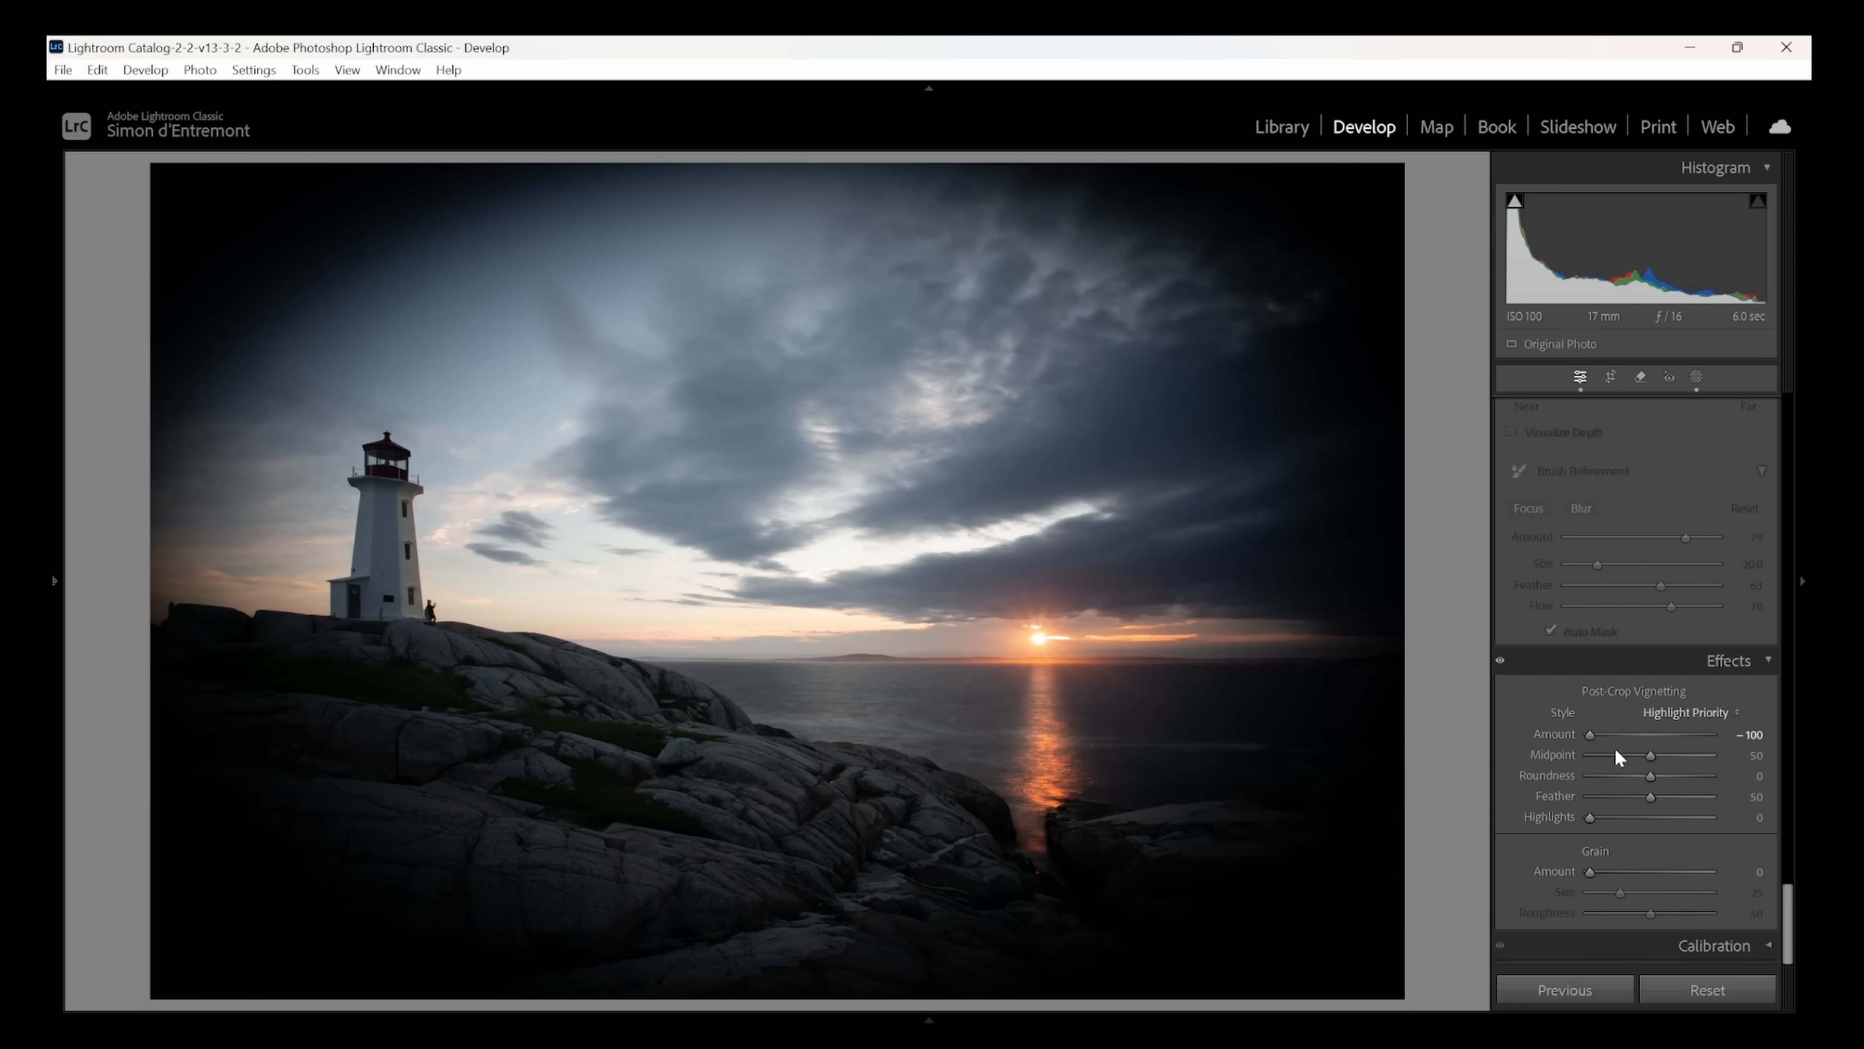
mouse_move(1648, 756)
left_mouse_down()
mouse_move(1579, 767)
mouse_move(1682, 764)
mouse_move(1651, 762)
left_mouse_up()
double_click(1592, 738)
left_click_drag(1791, 893, 1784, 404)
- Add a large radial gradient mask centred on the sea below the sun and widen it past the lighthouse and photo edge
left_click(1696, 377)
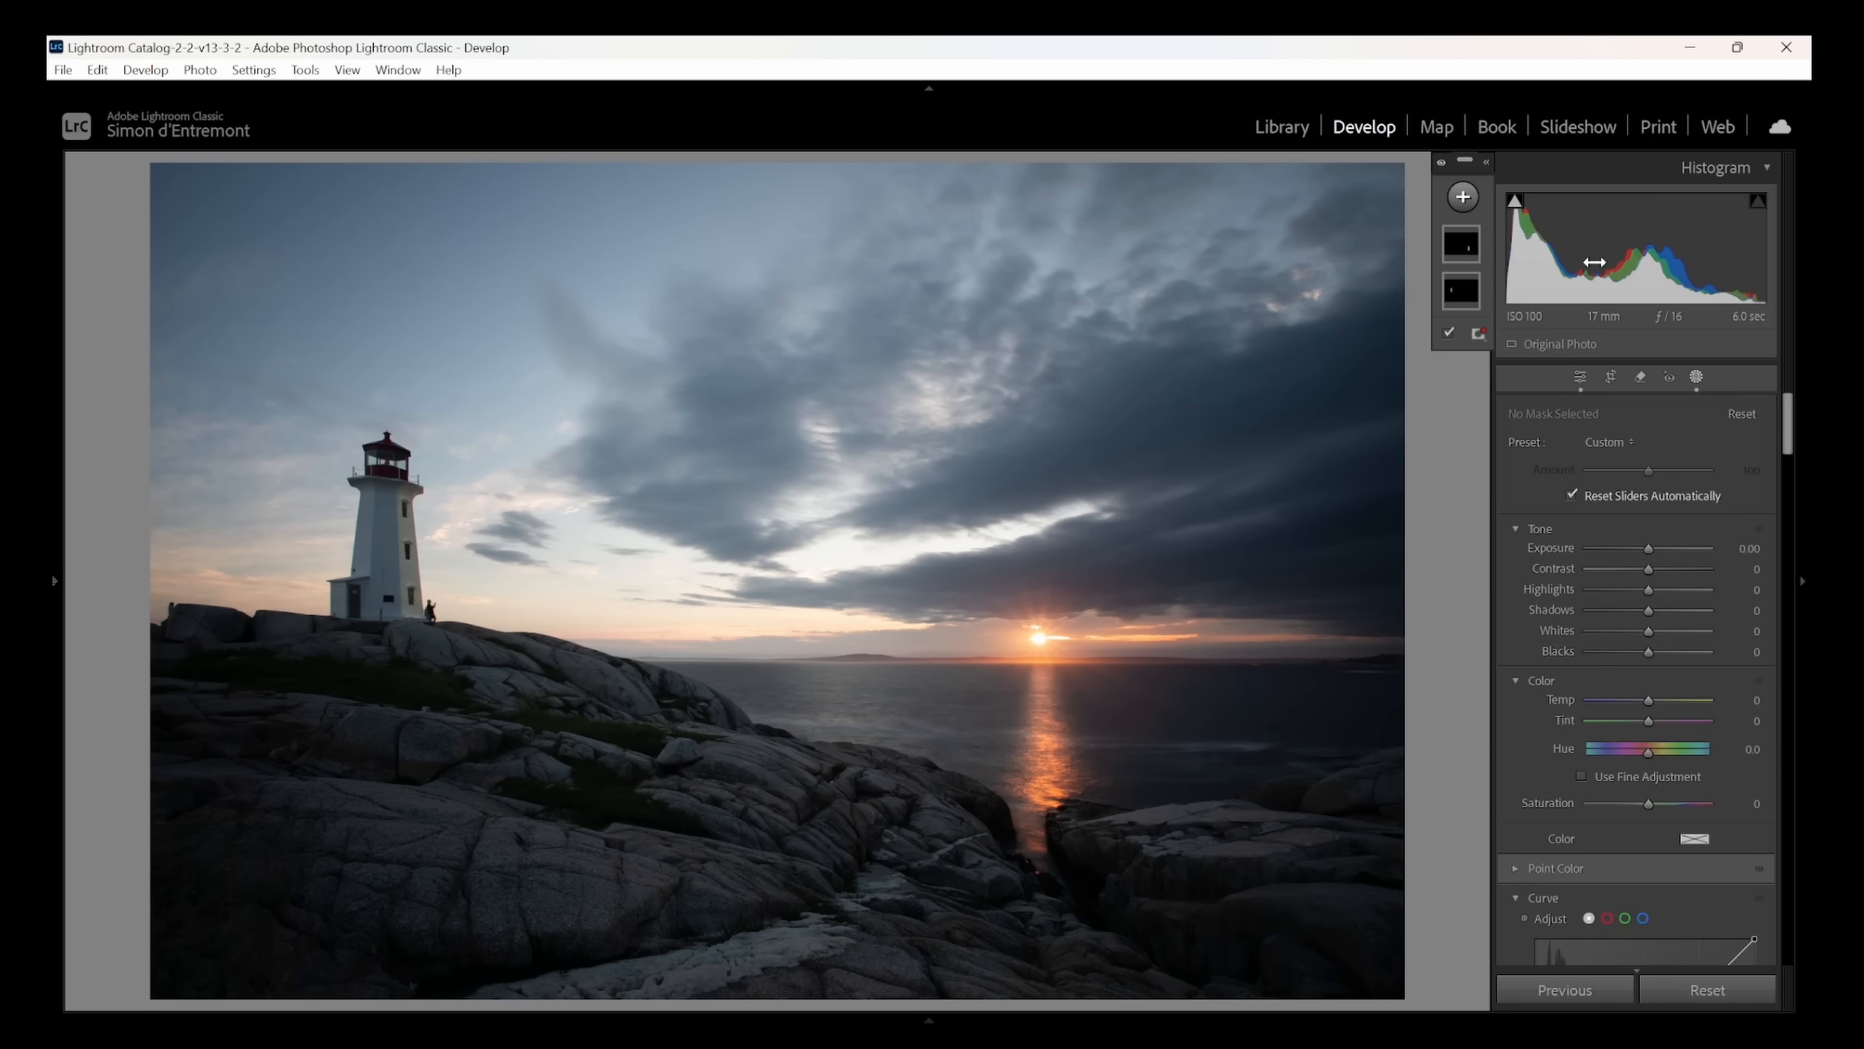
left_click(1463, 198)
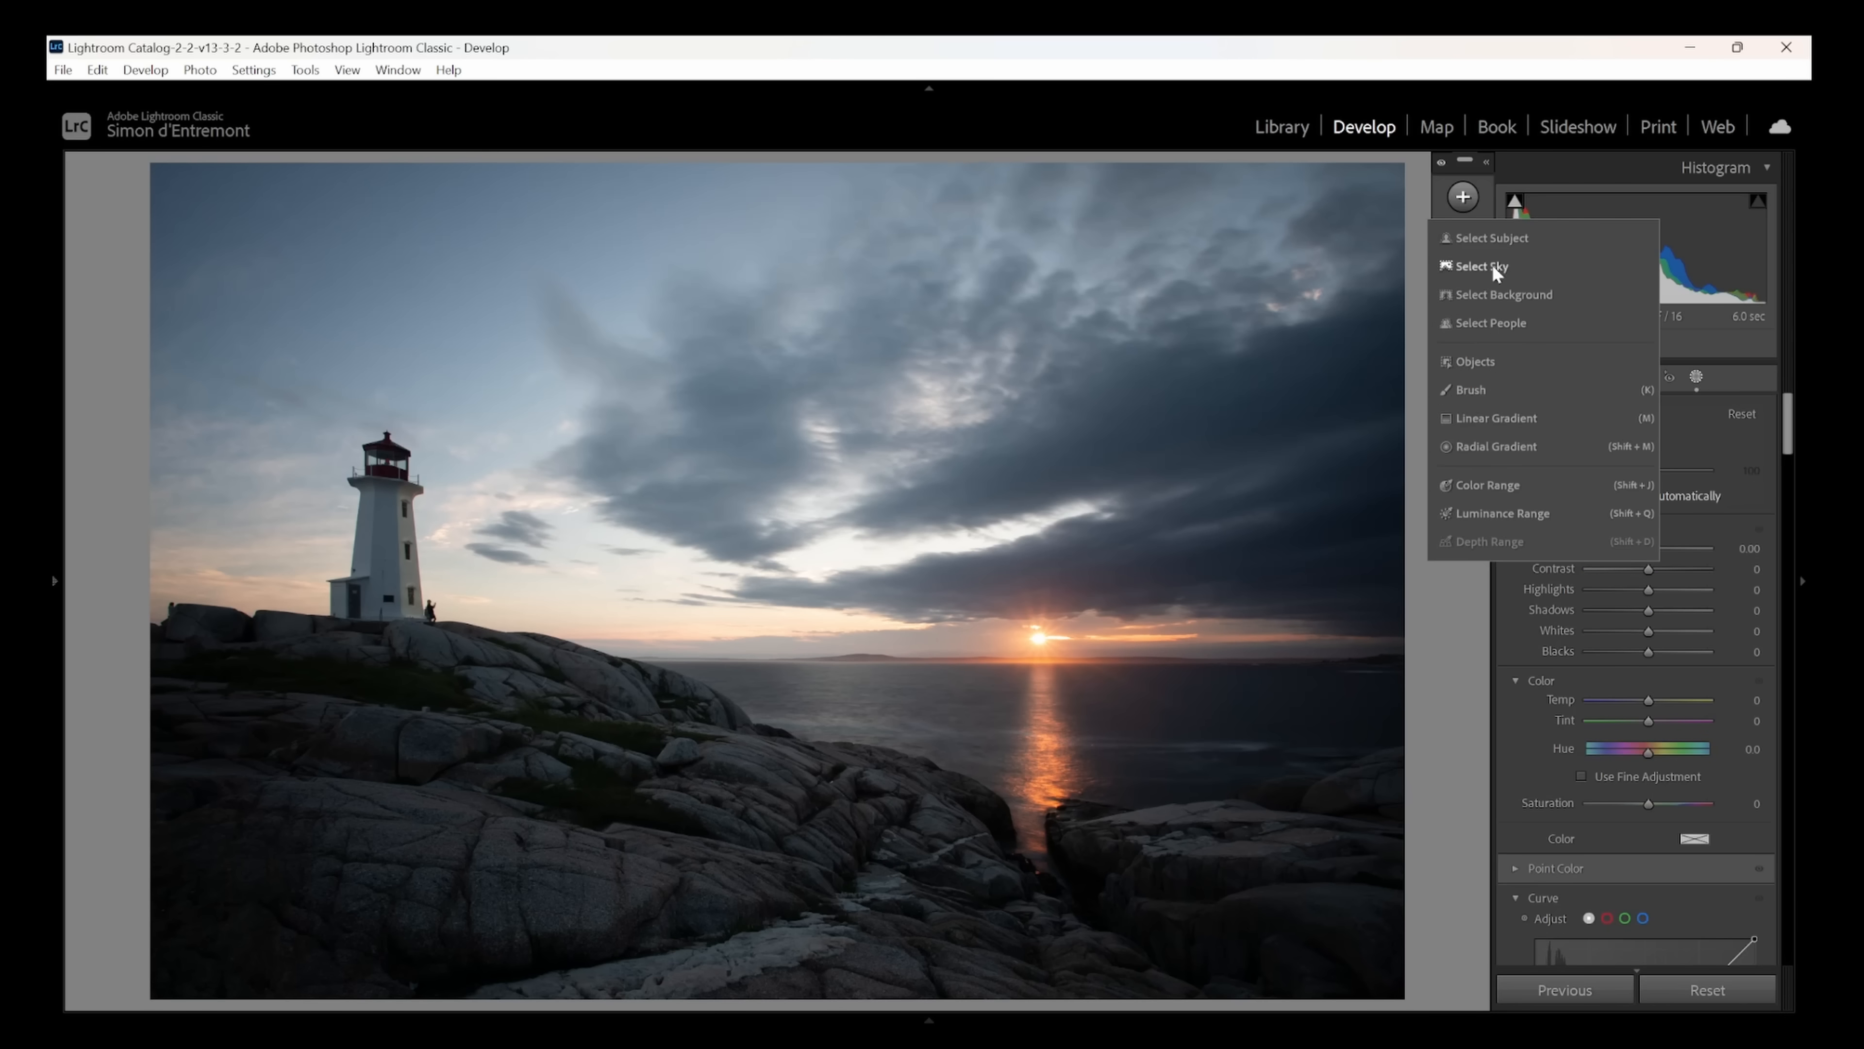
left_click(1491, 444)
mouse_move(791, 509)
left_mouse_down()
mouse_move(1278, 909)
mouse_move(1405, 945)
left_mouse_up()
left_click_drag(825, 453, 1048, 629)
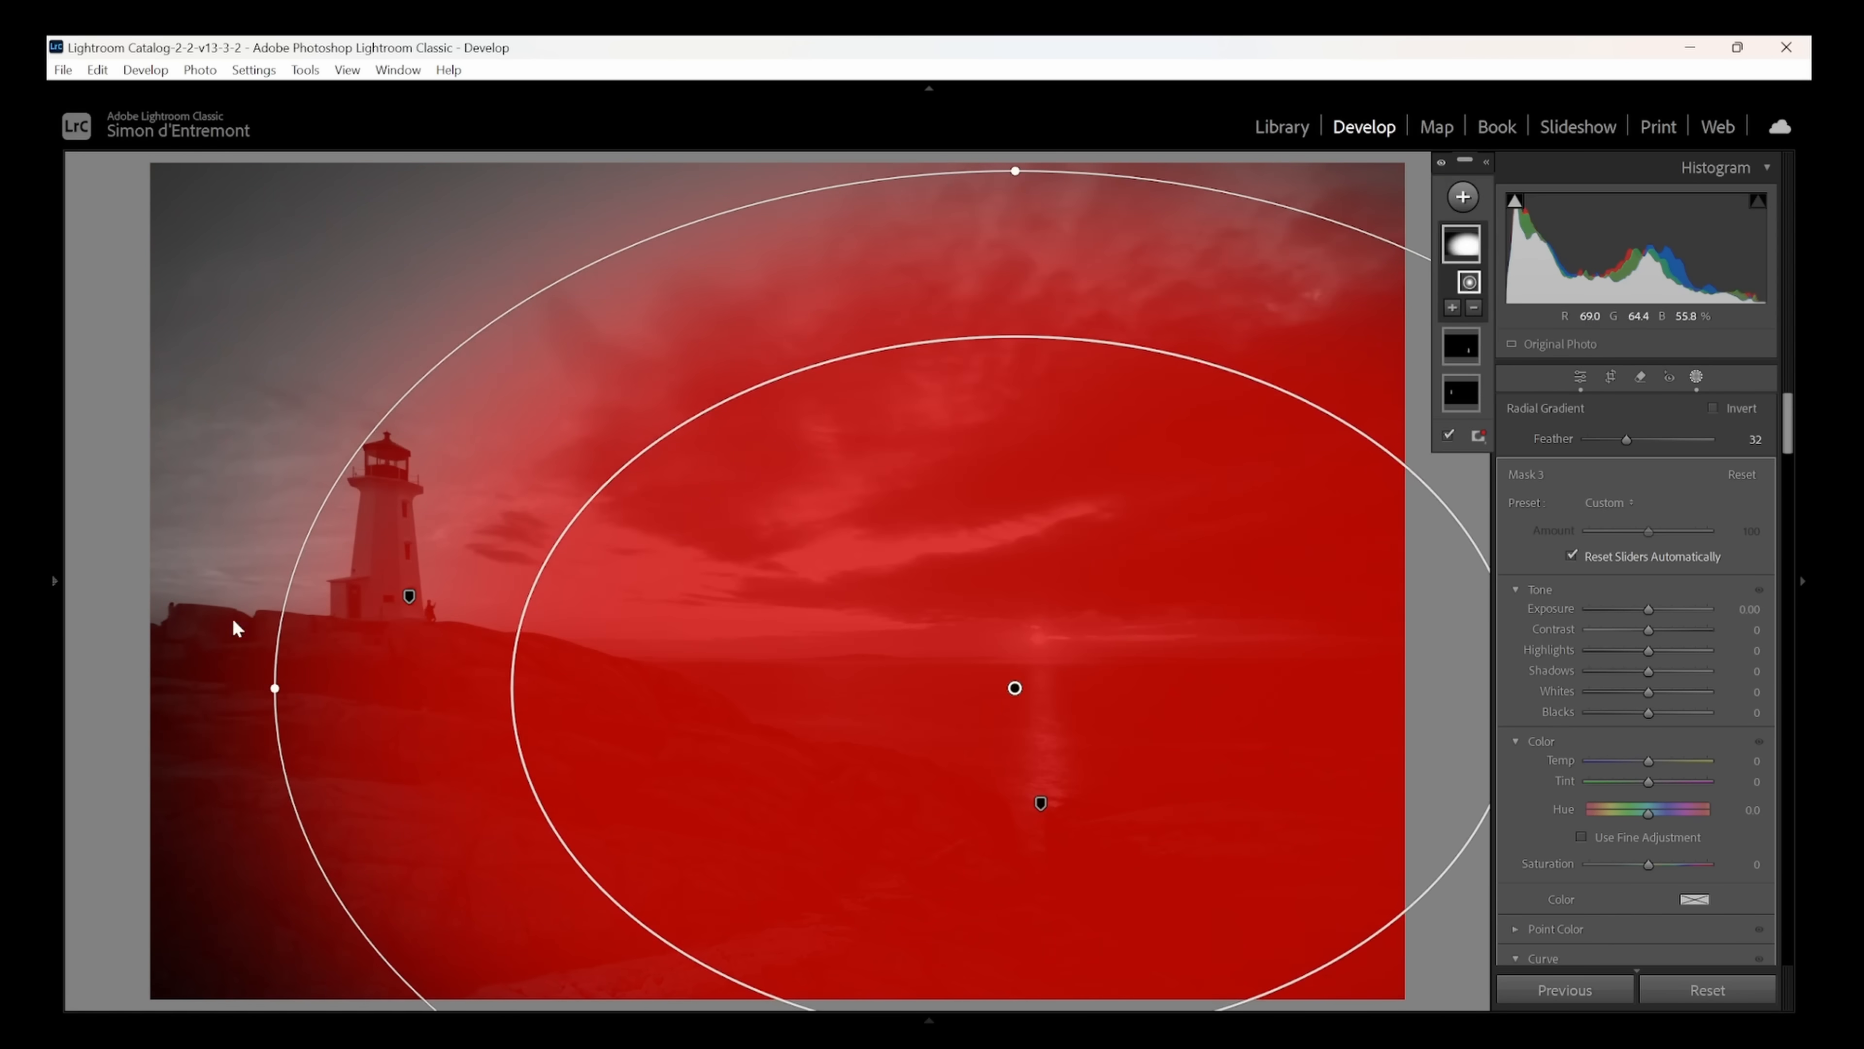
left_click_drag(275, 688, 116, 676)
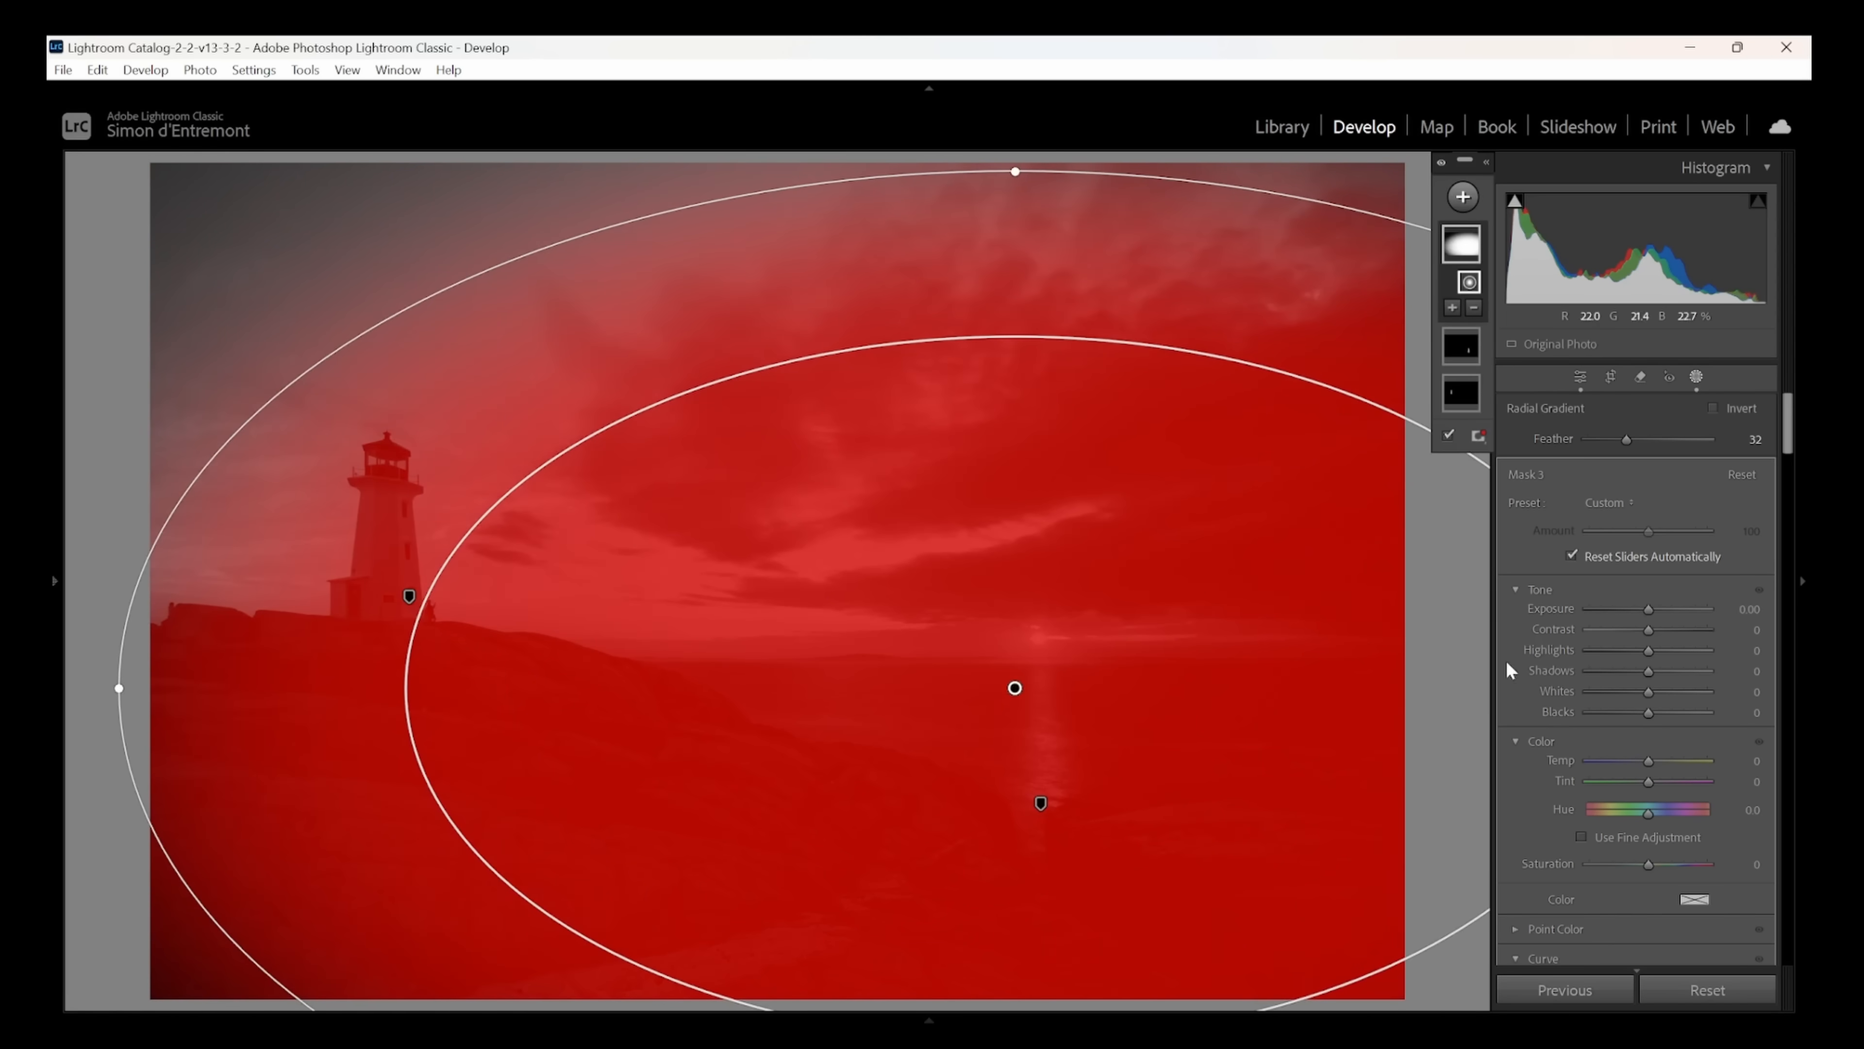
- Invert the large radial mask and set its exposure to −0.74 and temperature to −27 to darken and cool the surroundings
left_click_drag(1651, 611, 1634, 607)
left_click(1714, 408)
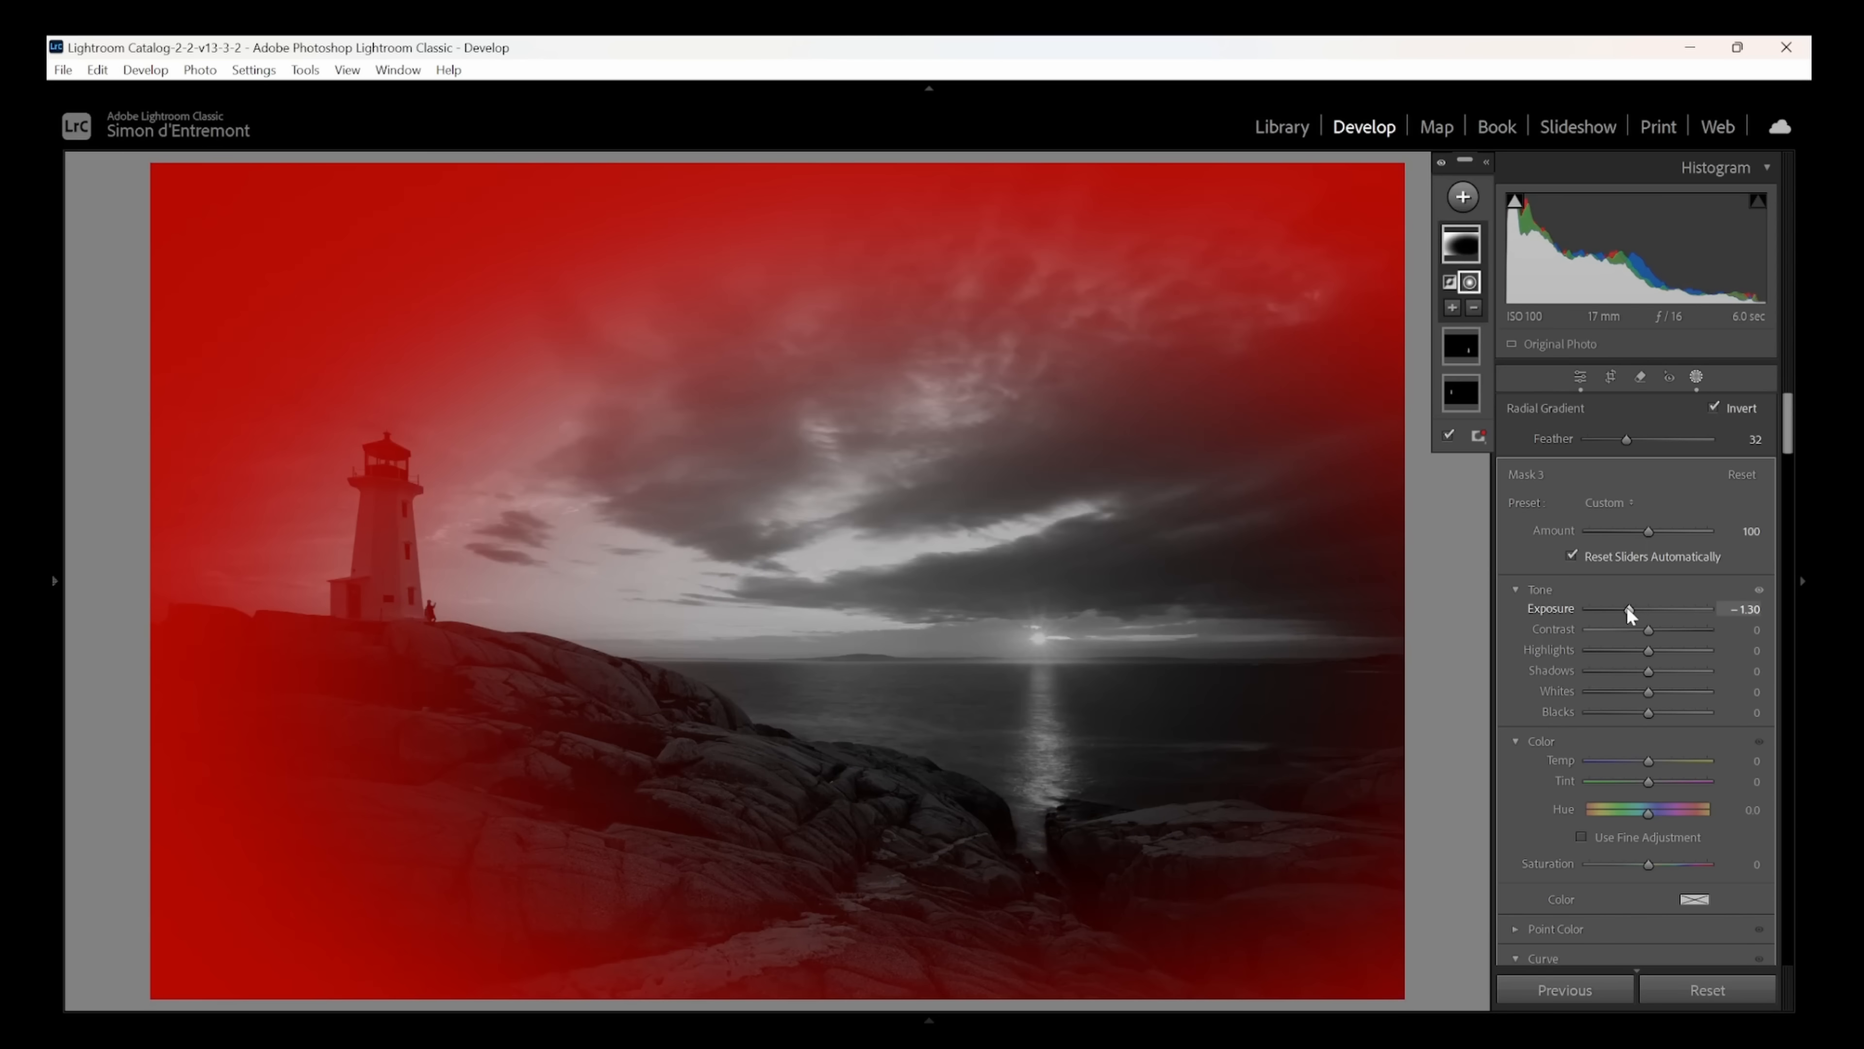
left_click_drag(1633, 609, 1638, 616)
left_click_drag(1649, 760, 1633, 761)
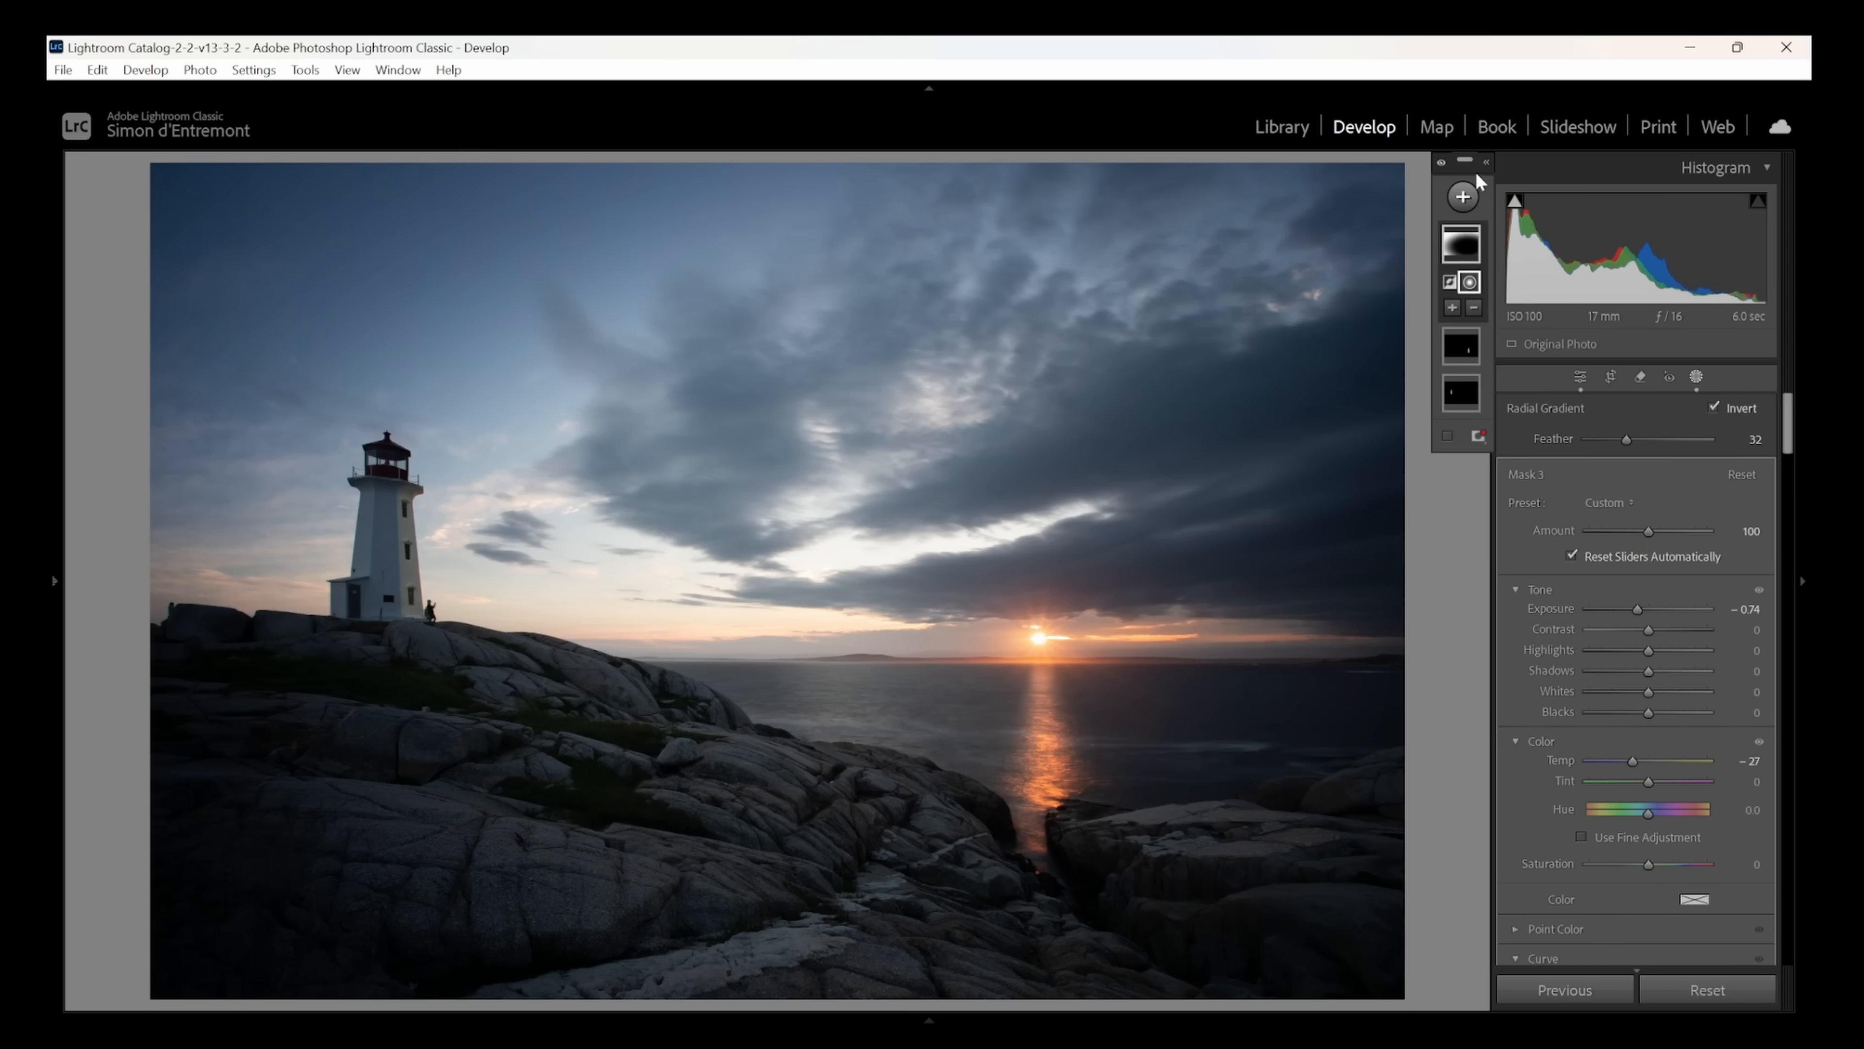
- Add a radial gradient mask centred on the setting sun, spanning the nearby clouds and sea, with feather 64
left_click(1464, 197)
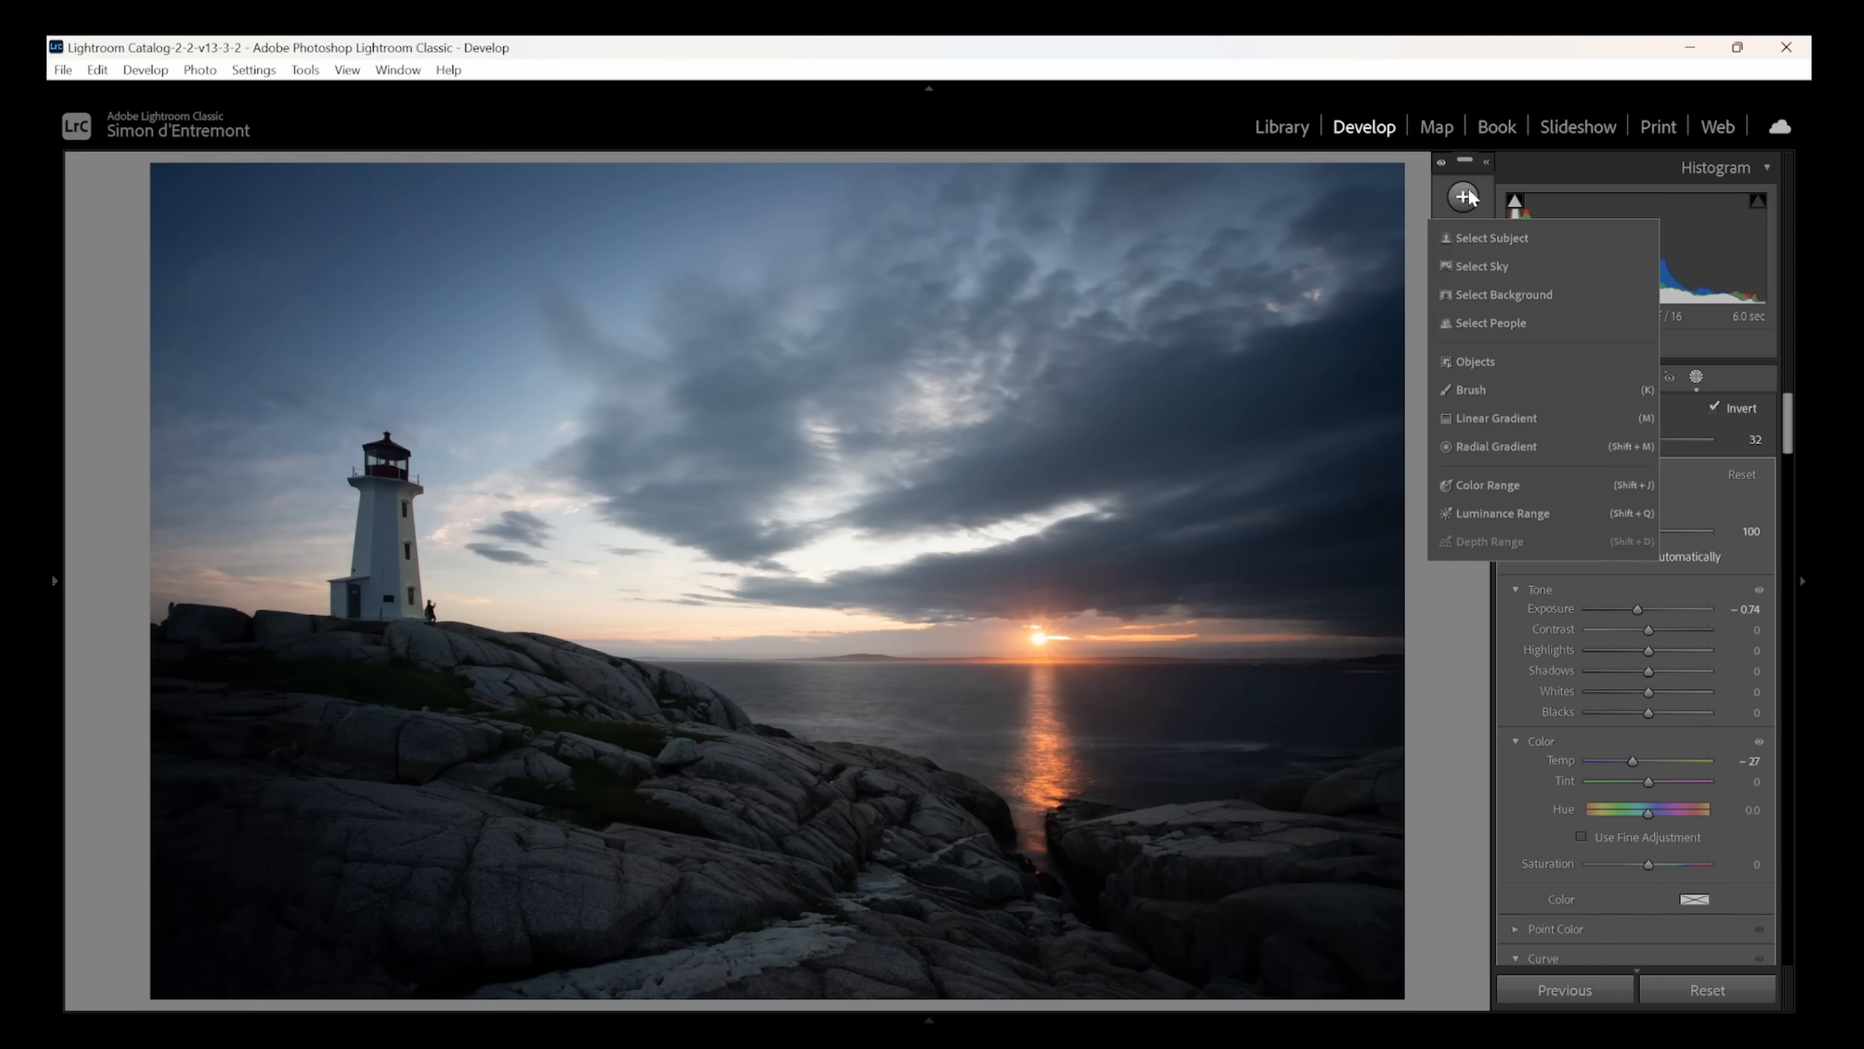
left_click(1496, 445)
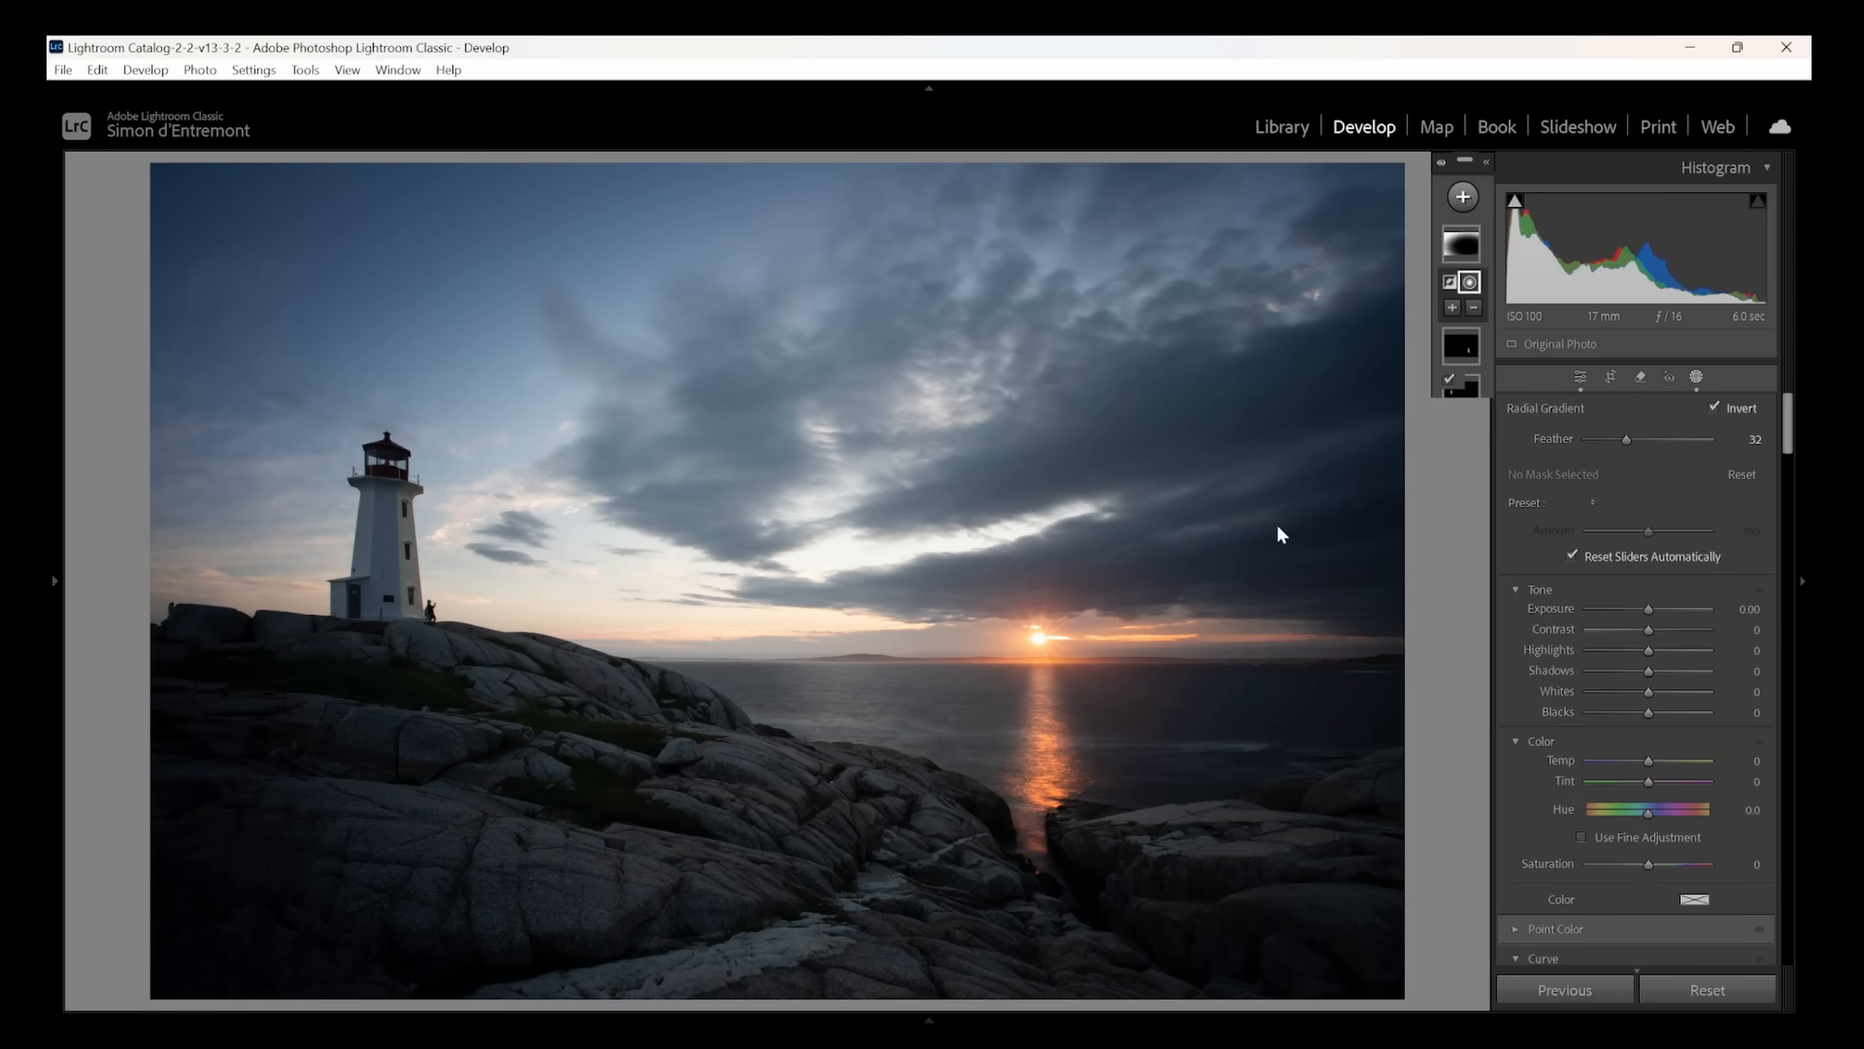
left_click_drag(1027, 633, 1344, 805)
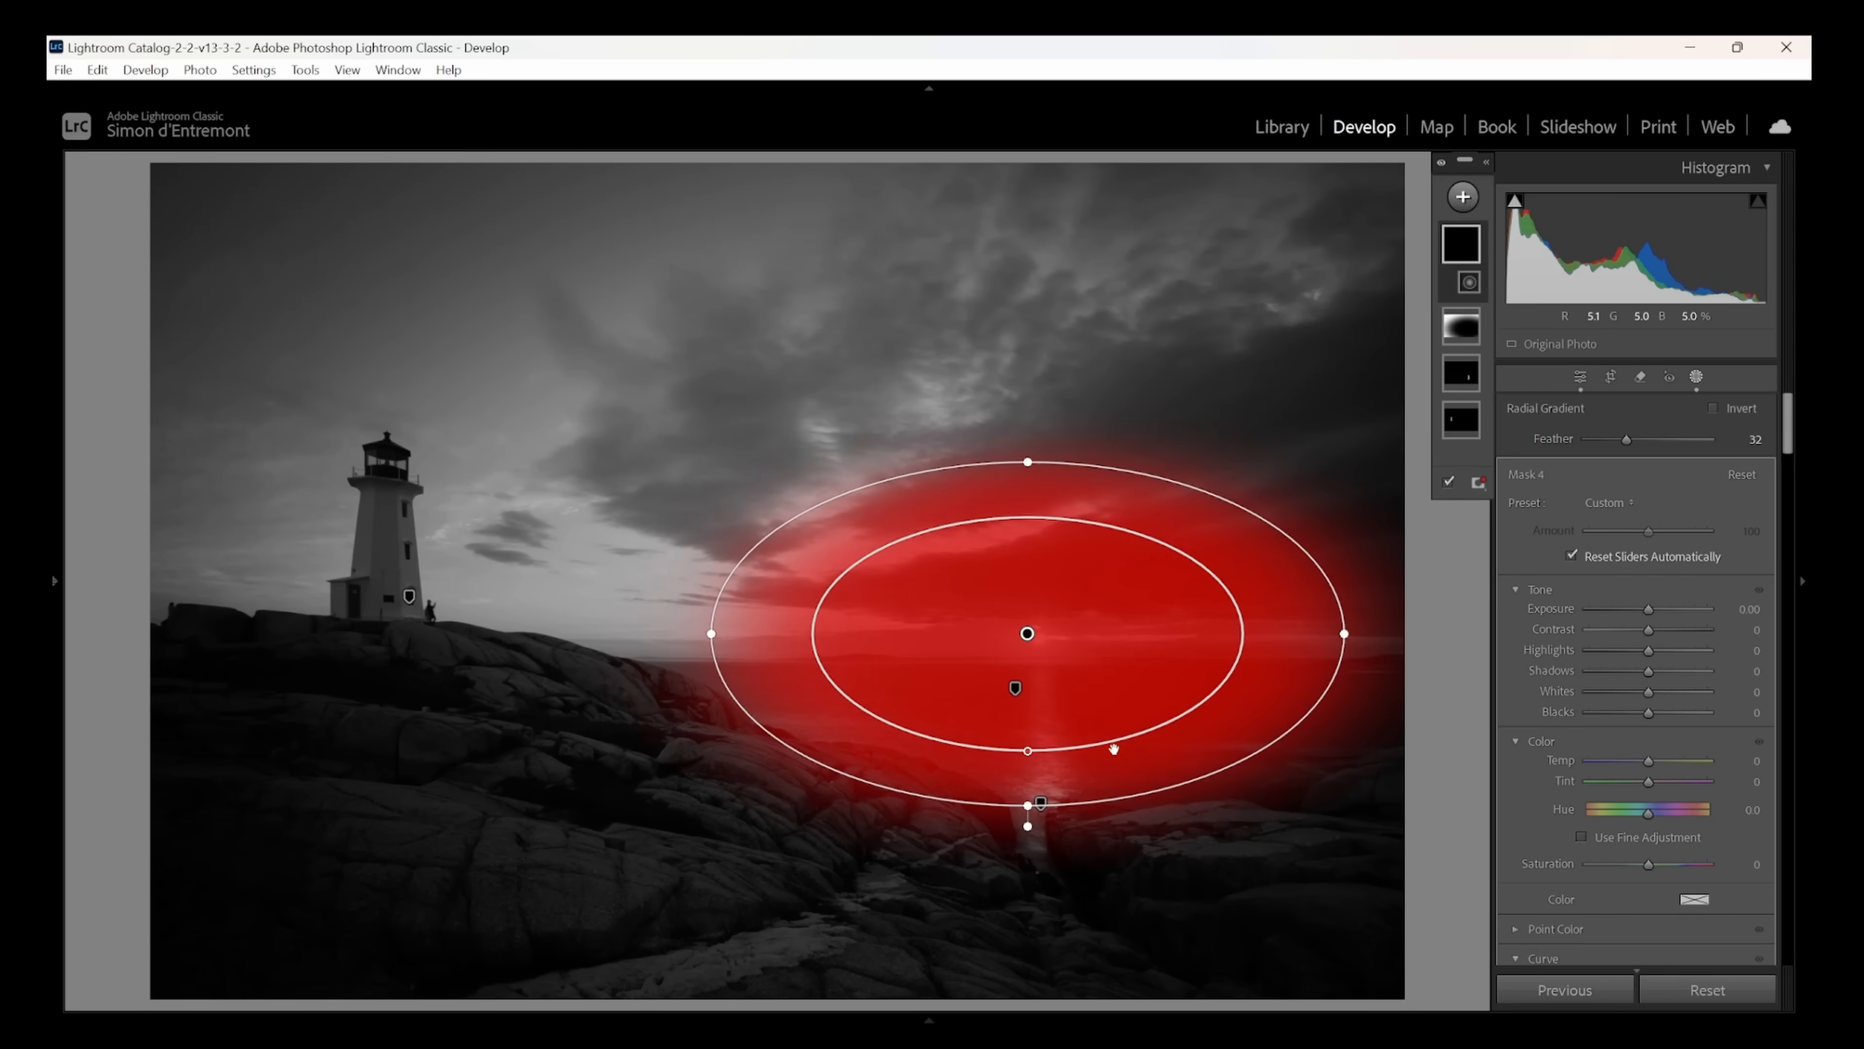
left_click_drag(1035, 749, 1026, 698)
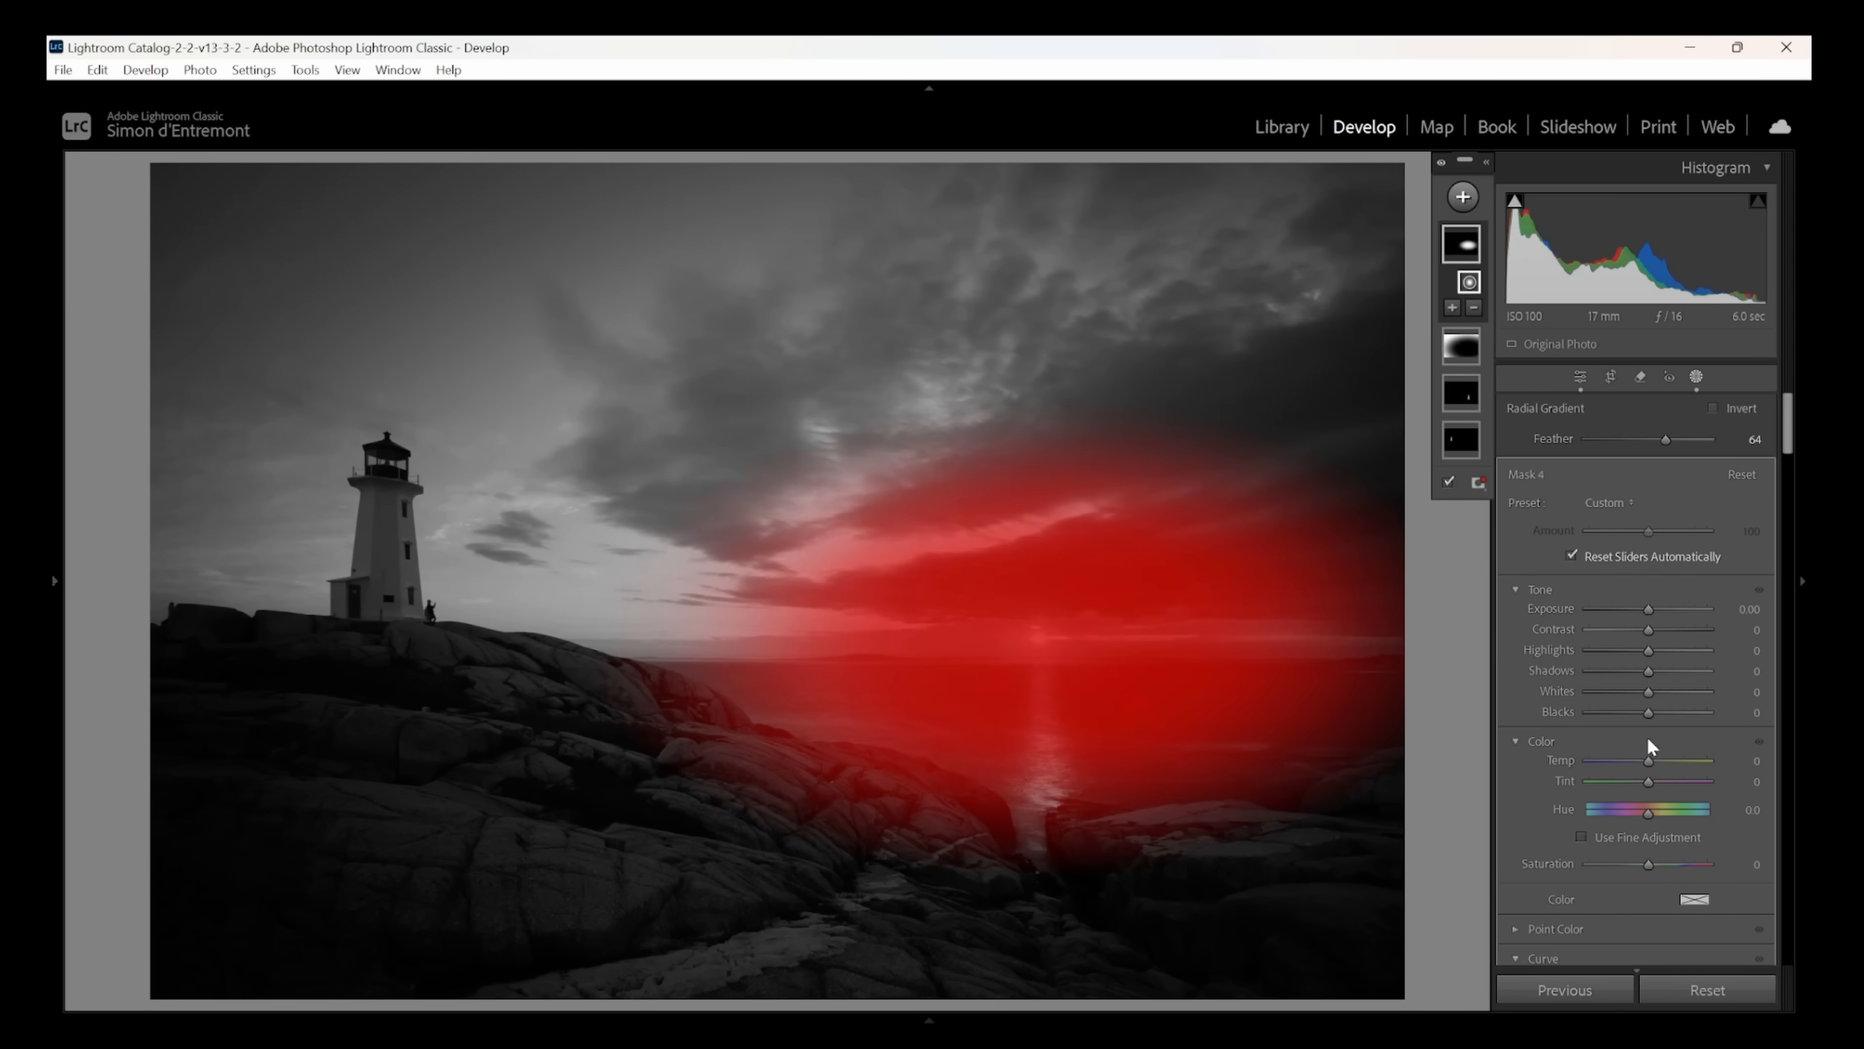
- Set the sun mask's temperature to 20, exposure to 0.19 and shadows to 20, and close masking
left_click_drag(1656, 761, 1664, 759)
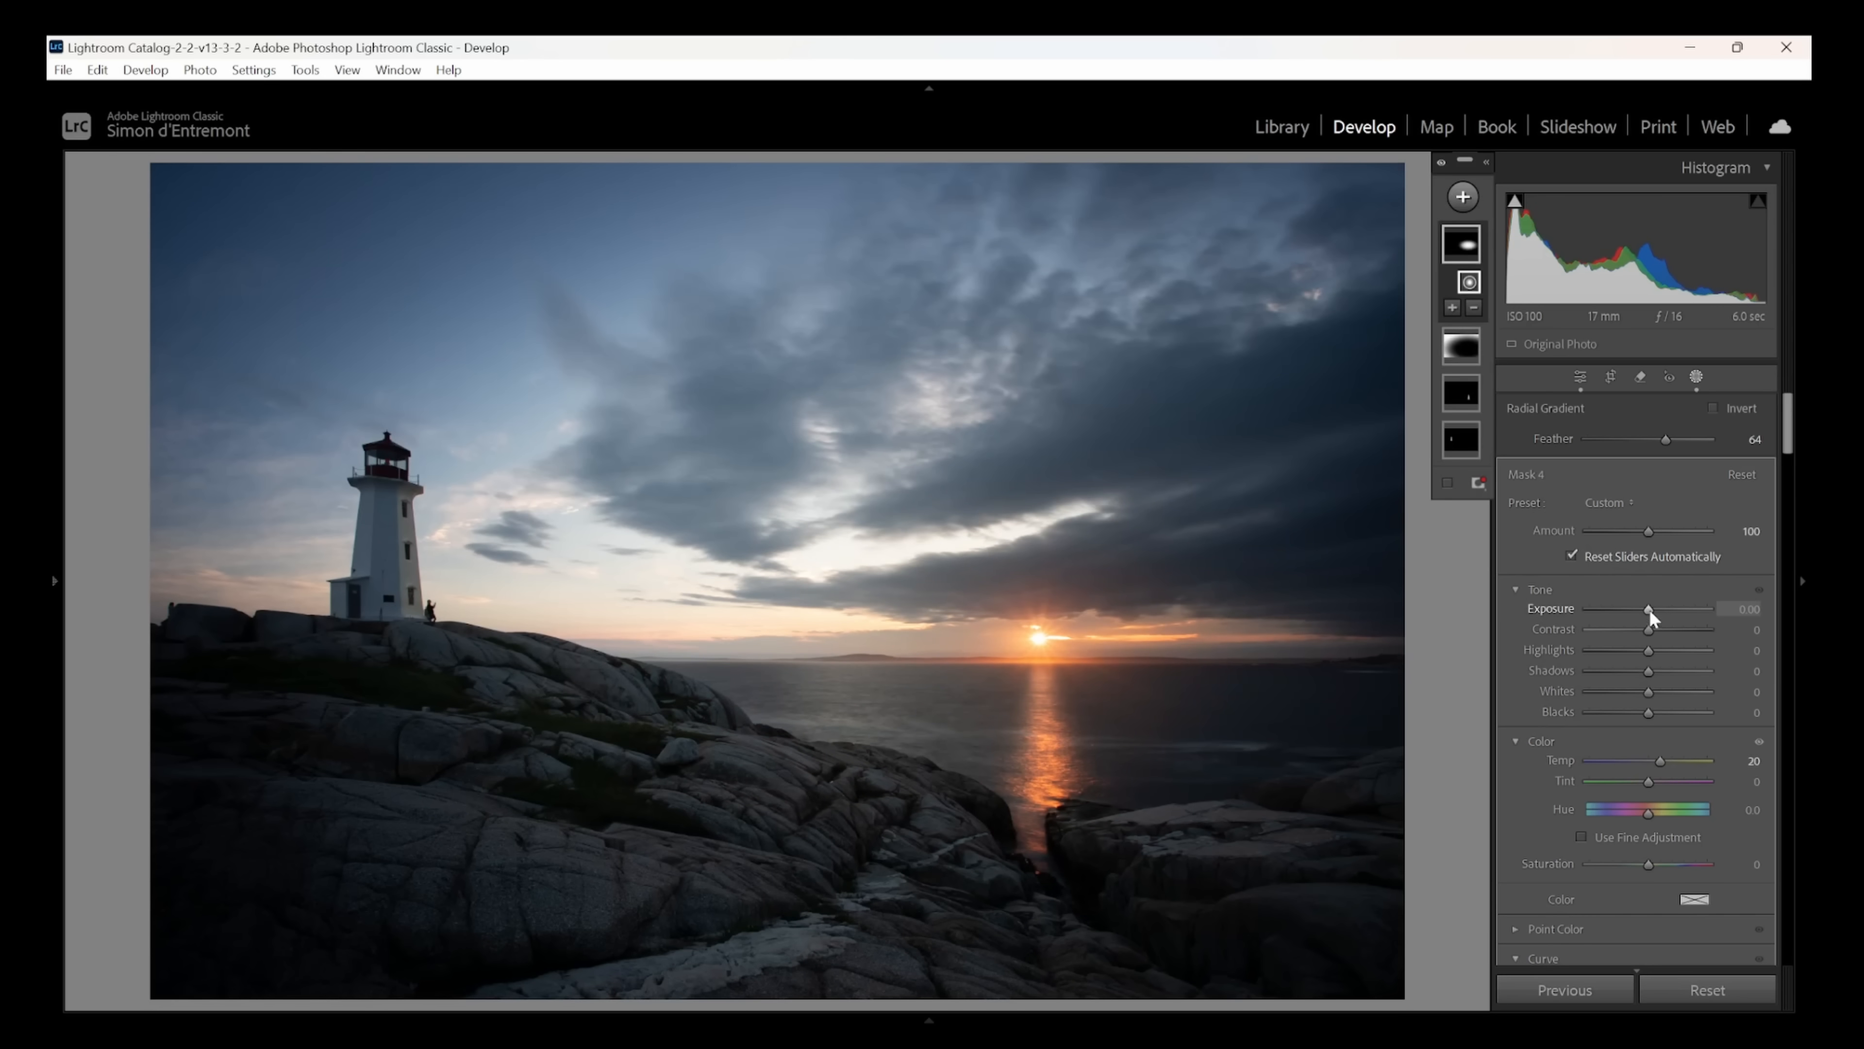
left_click_drag(1649, 607, 1652, 607)
mouse_move(1649, 670)
left_mouse_down()
mouse_move(1684, 672)
mouse_move(1658, 672)
left_mouse_up()
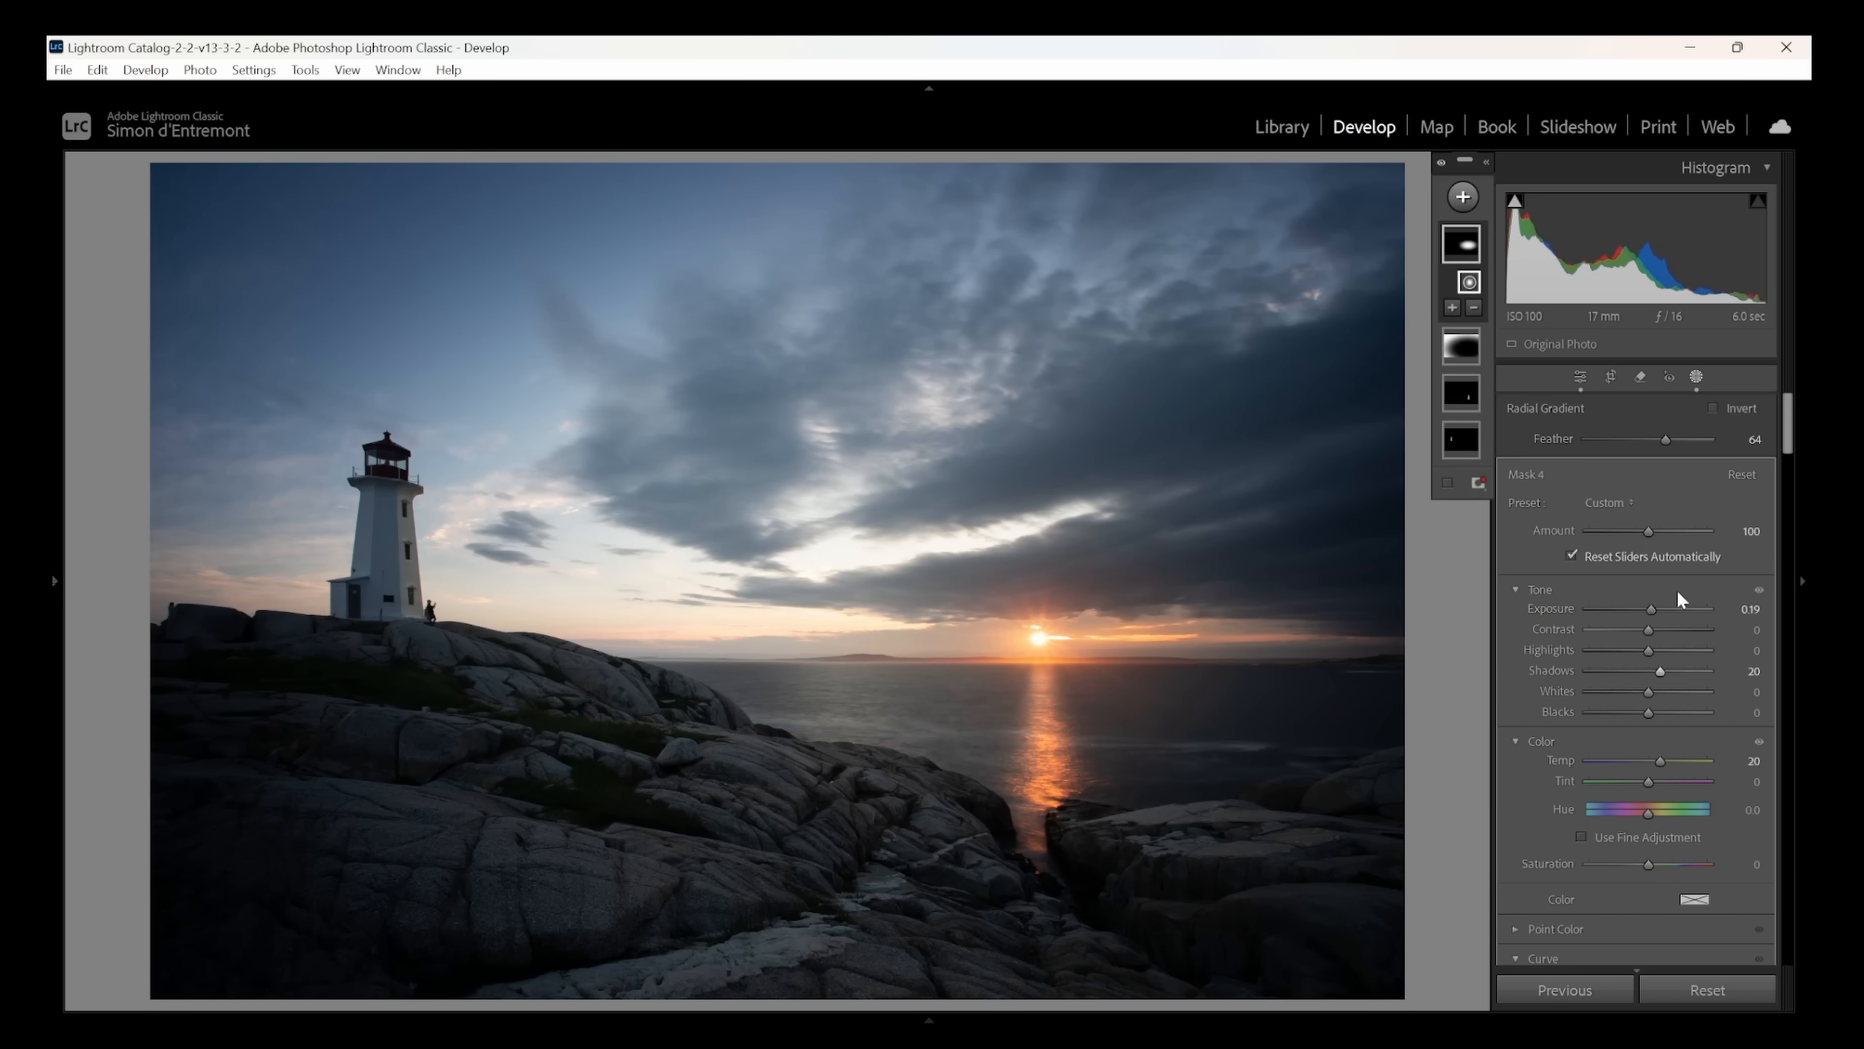
left_click(1696, 377)
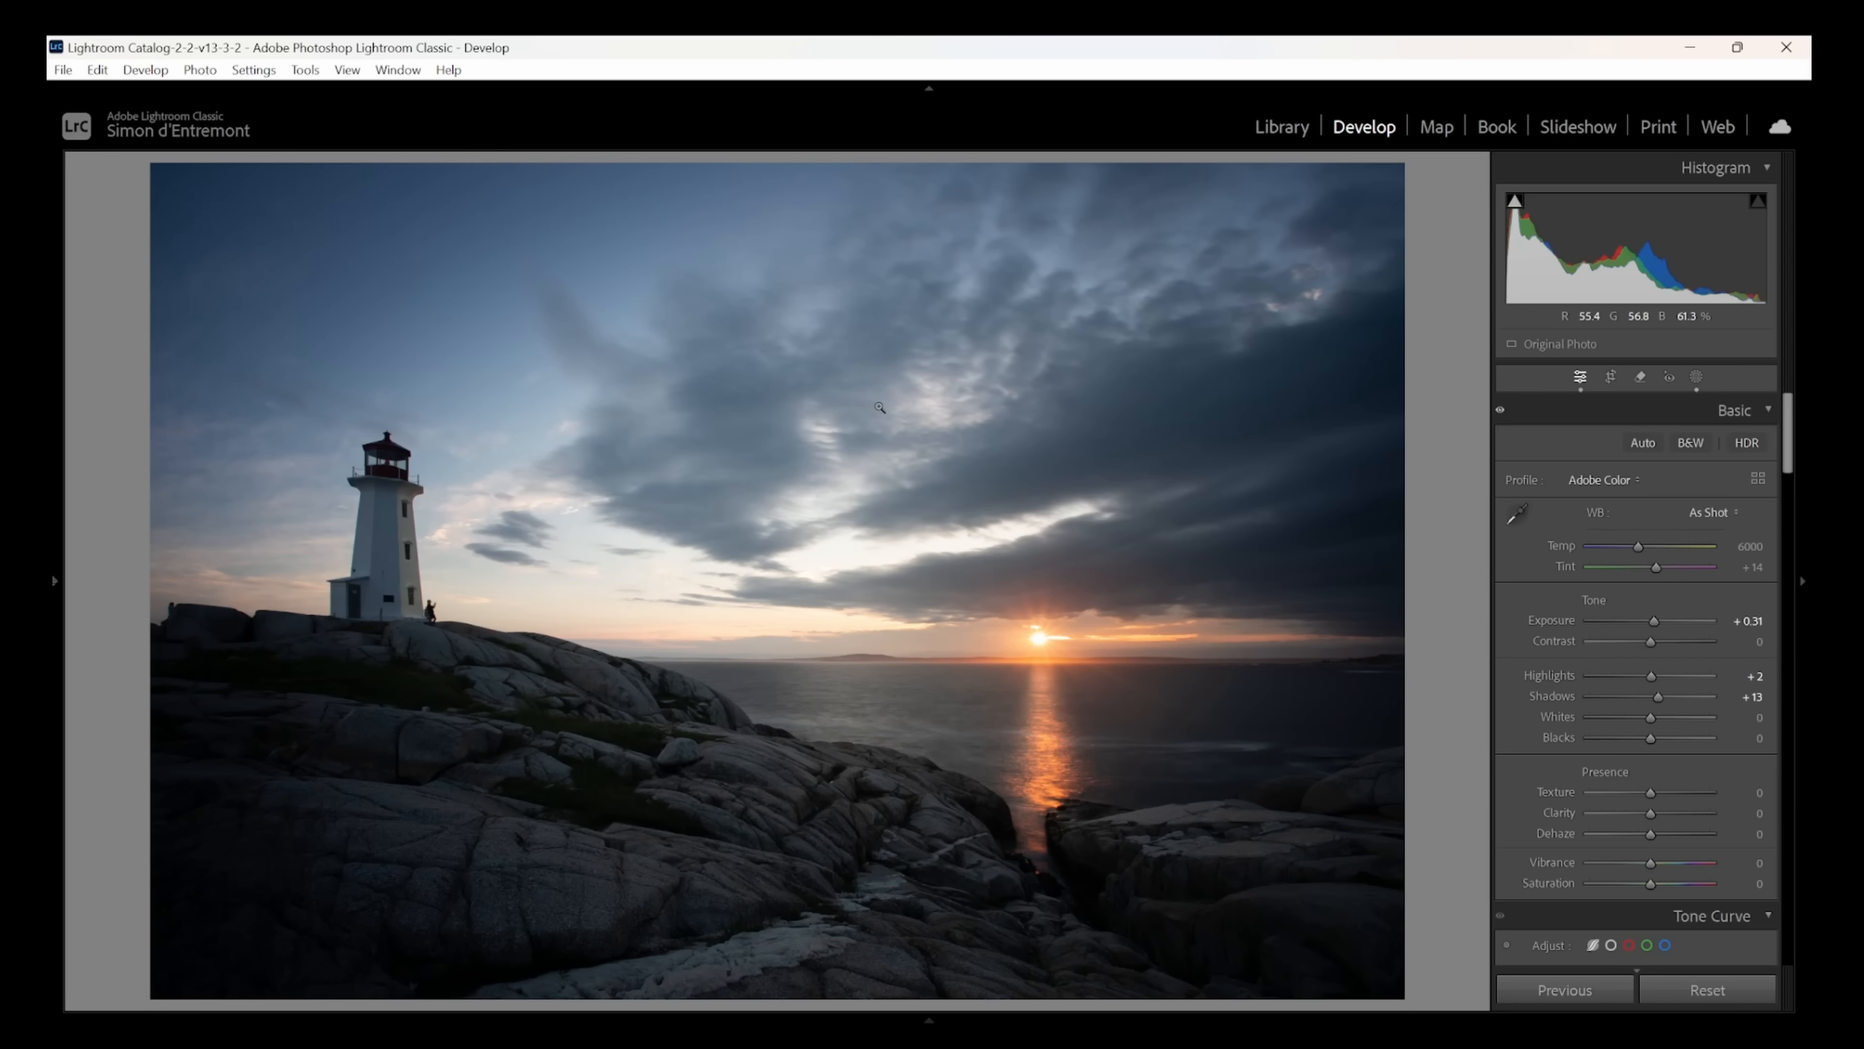
- Try painting a brush mask over the lower-left rocks and set its exposure to 0.74
left_click(1696, 376)
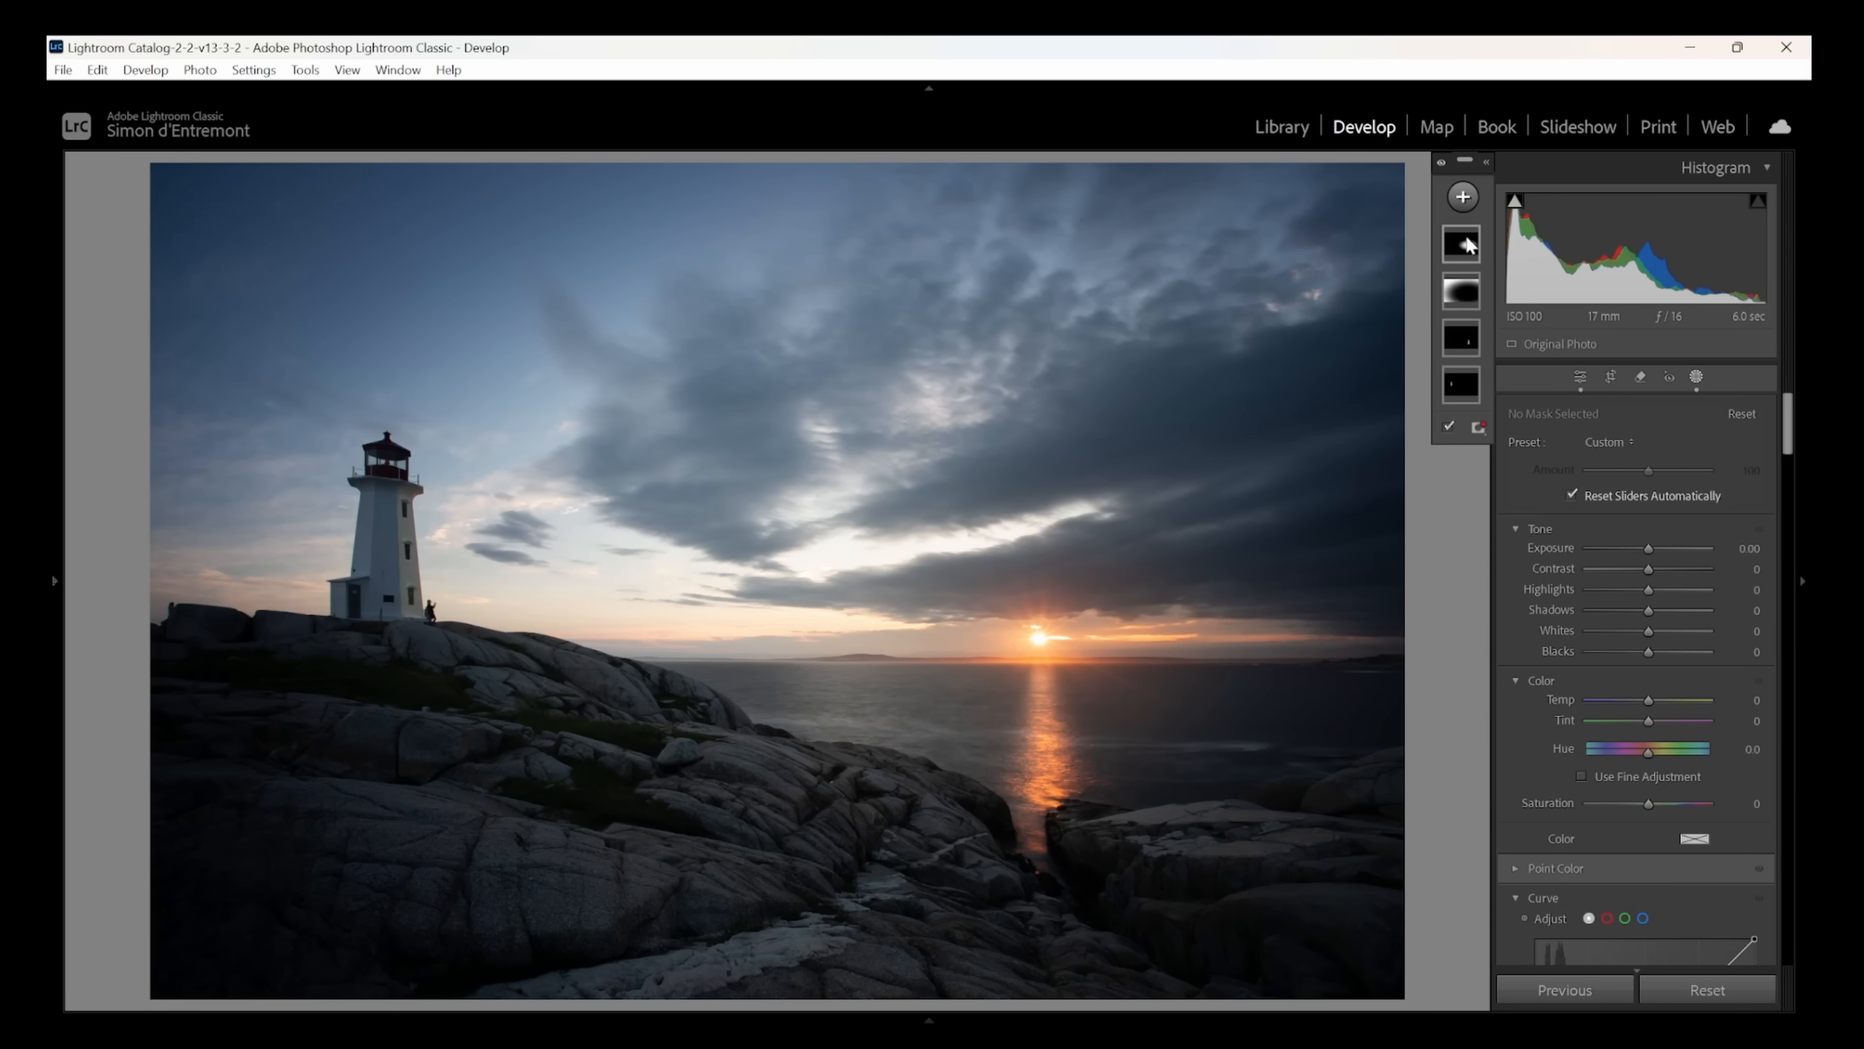
left_click(1461, 196)
left_click(1467, 388)
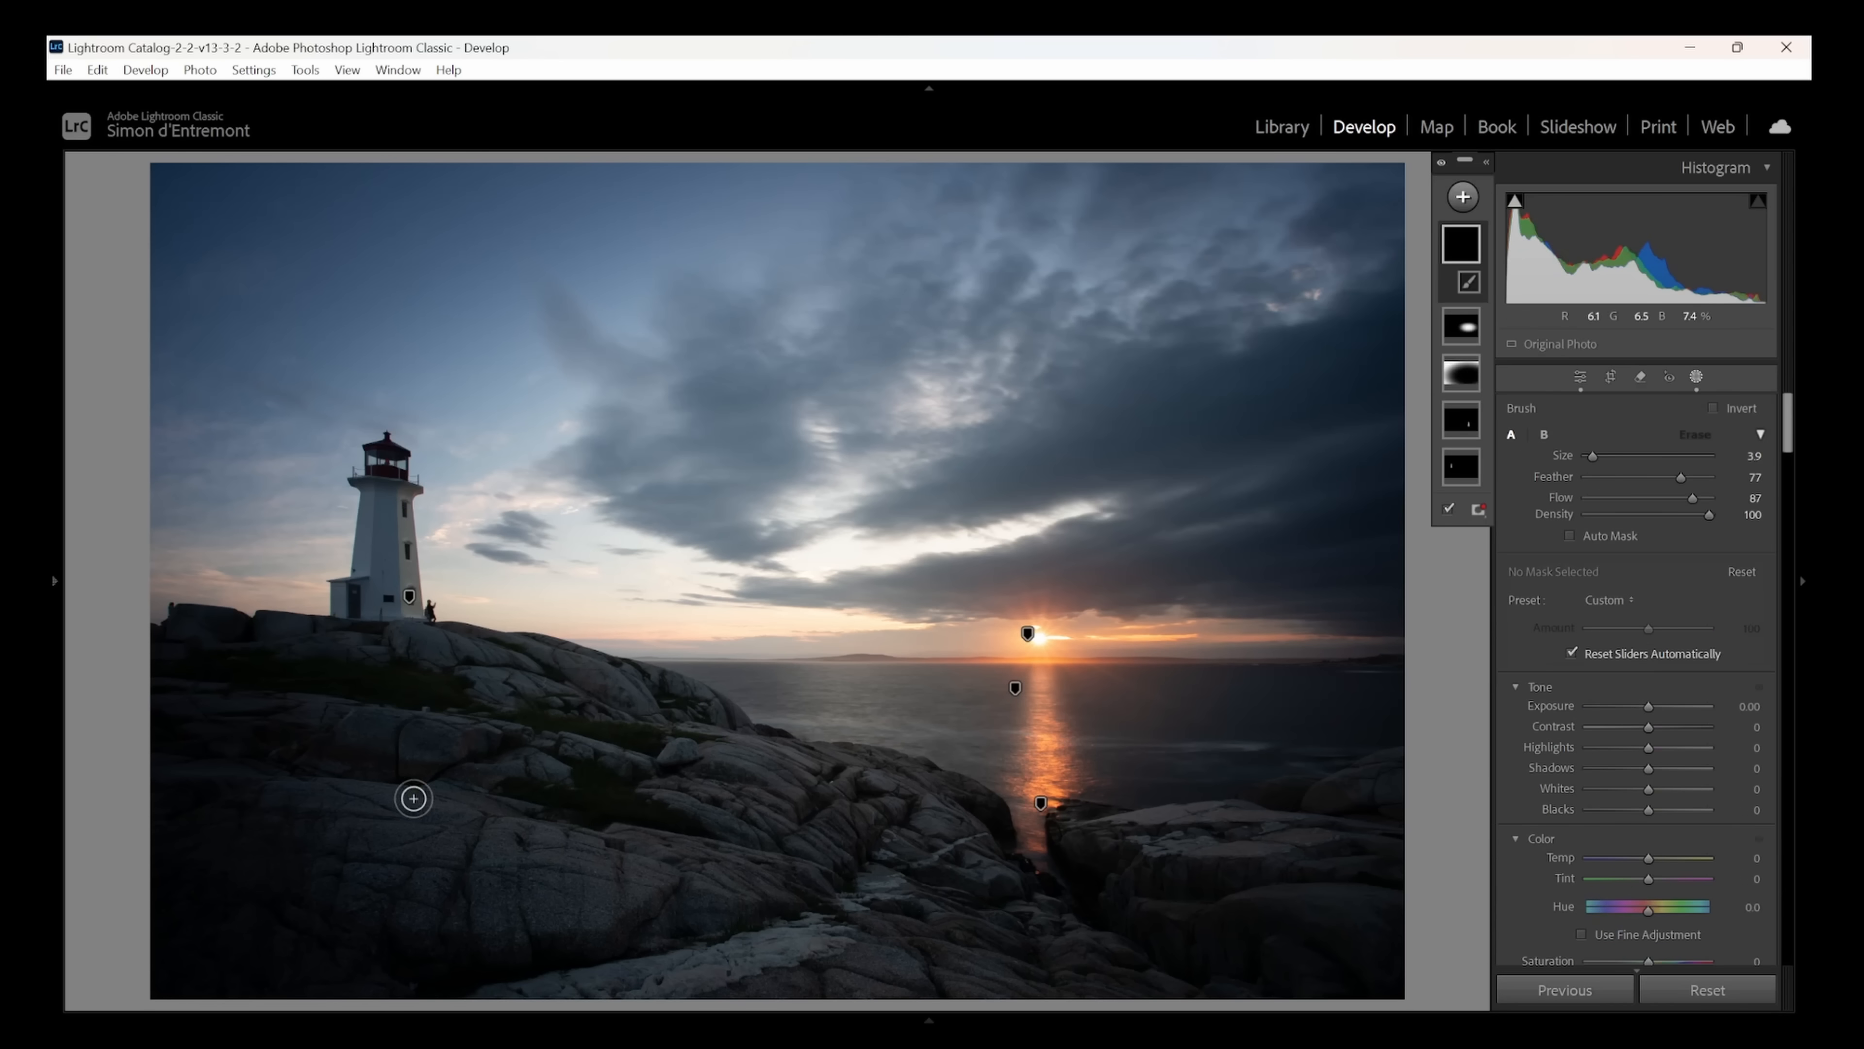
mouse_move(391, 823)
left_mouse_down()
mouse_move(657, 861)
mouse_move(345, 853)
left_mouse_up()
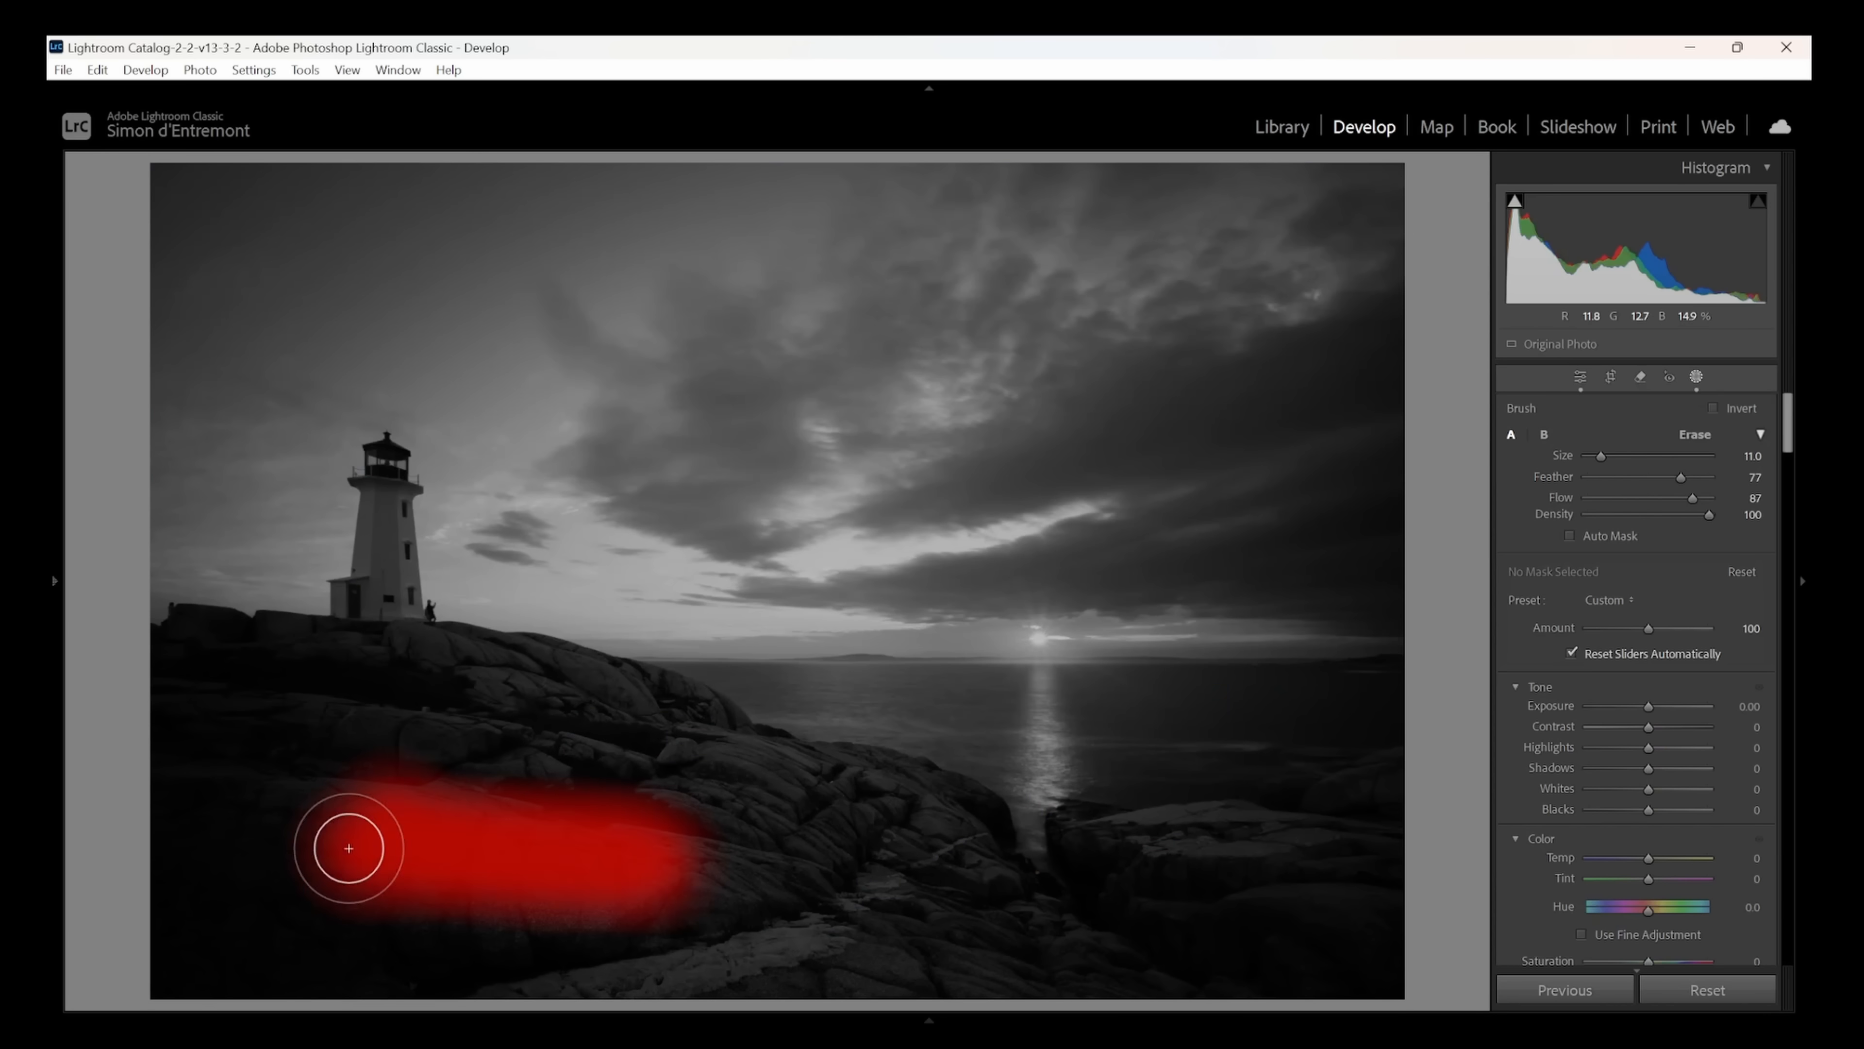
left_click_drag(1649, 709, 1660, 711)
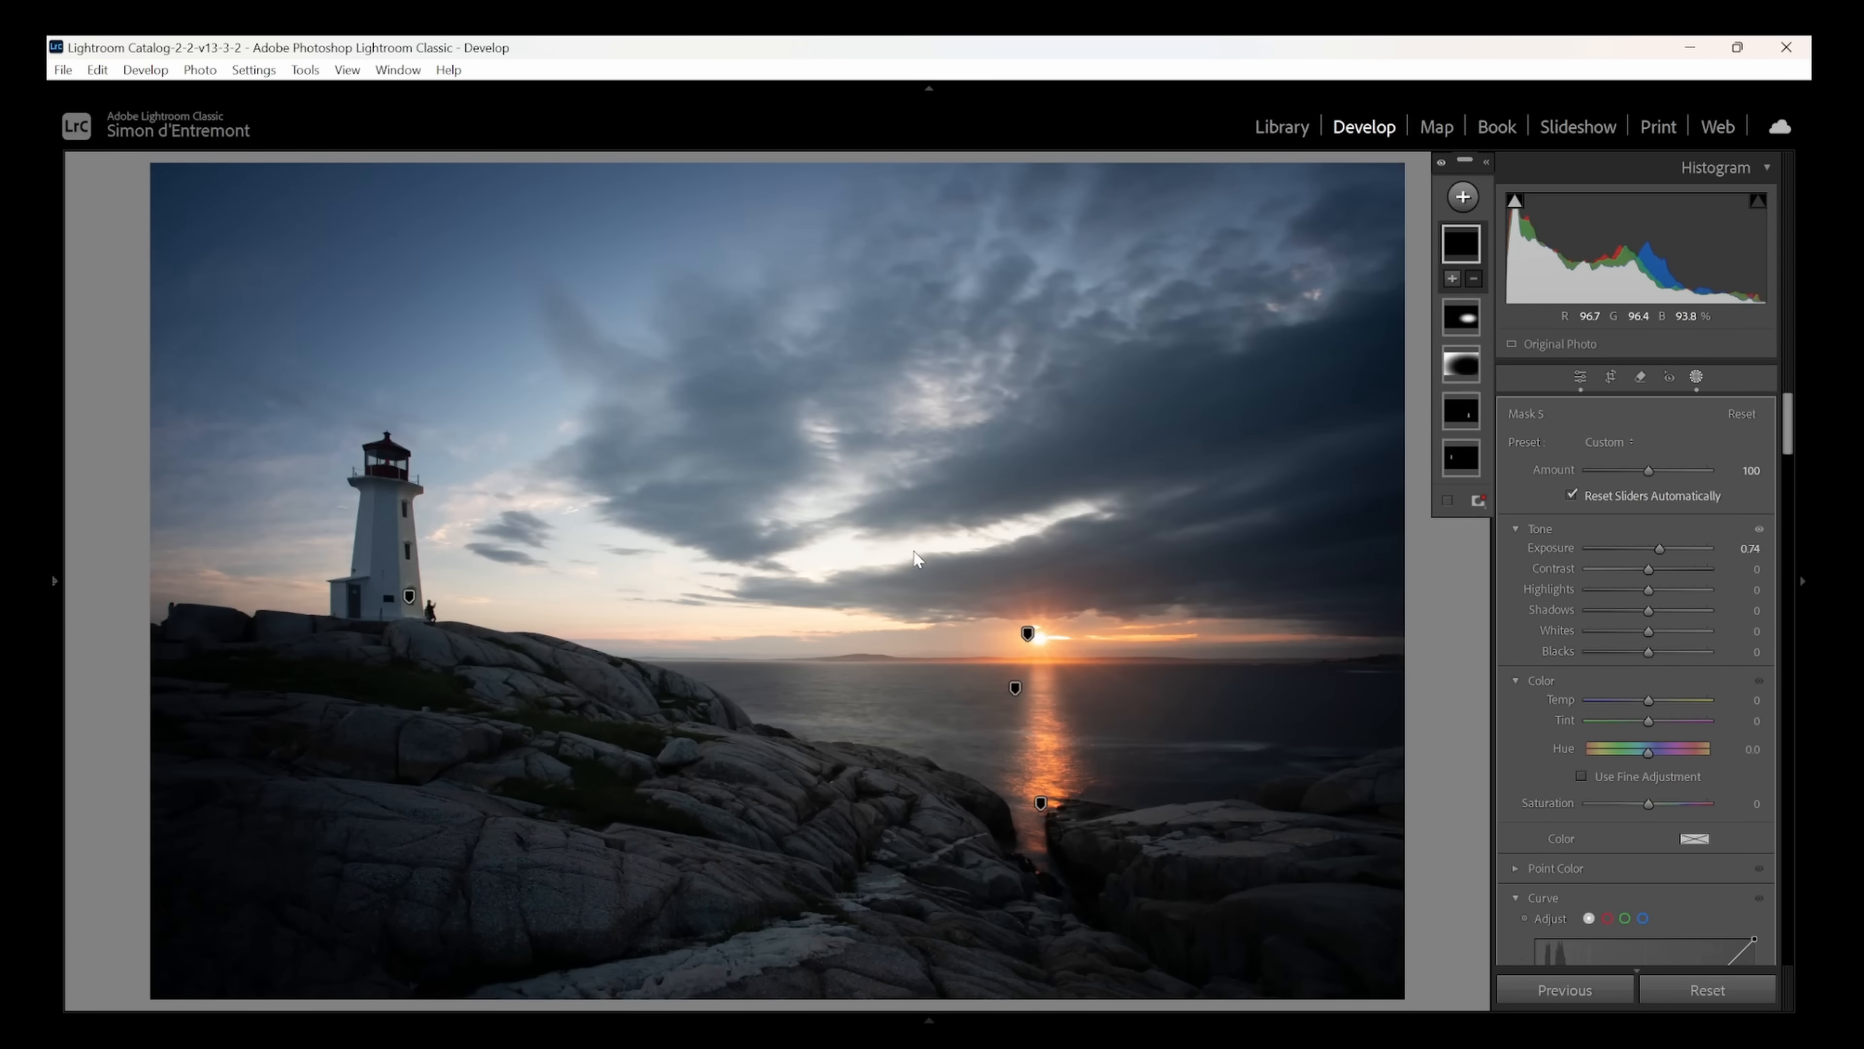
- Add a wide, flat radial gradient mask over the photo's lower-left rocks with feather 50
left_click(1470, 204)
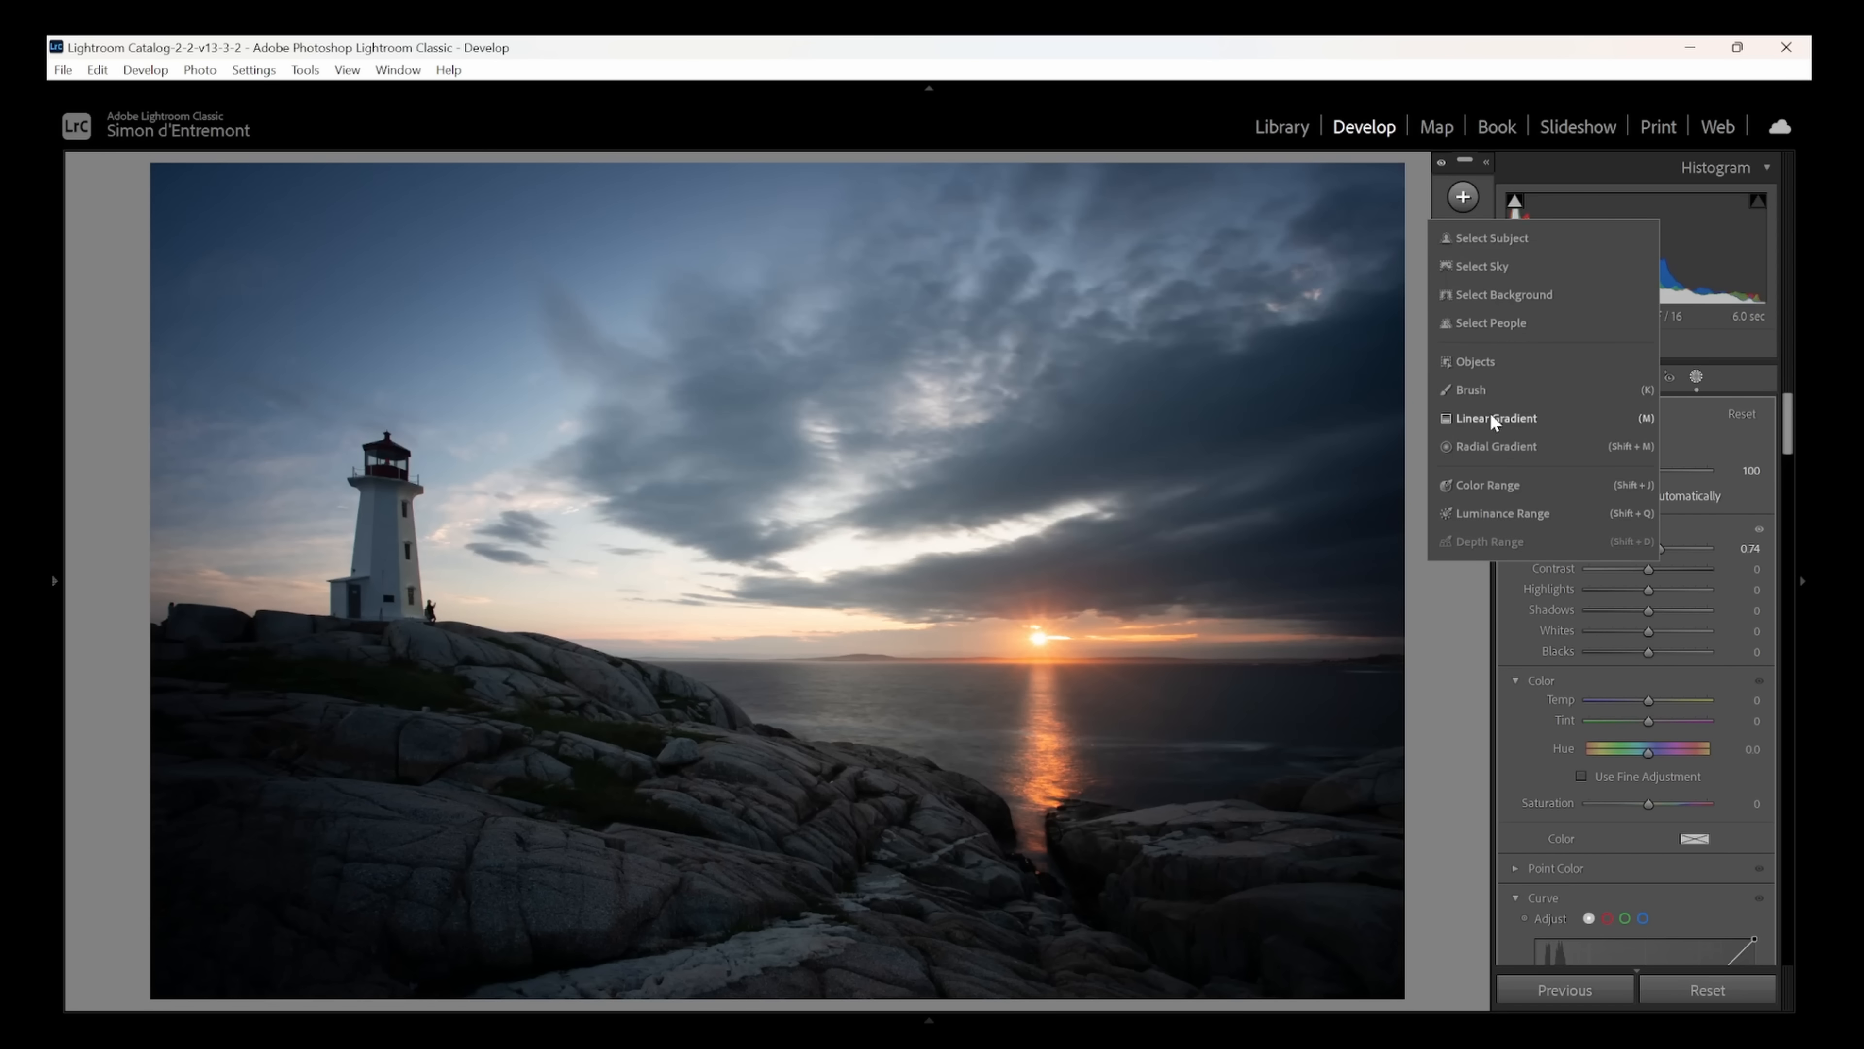
left_click(1489, 447)
left_click_drag(398, 834, 651, 903)
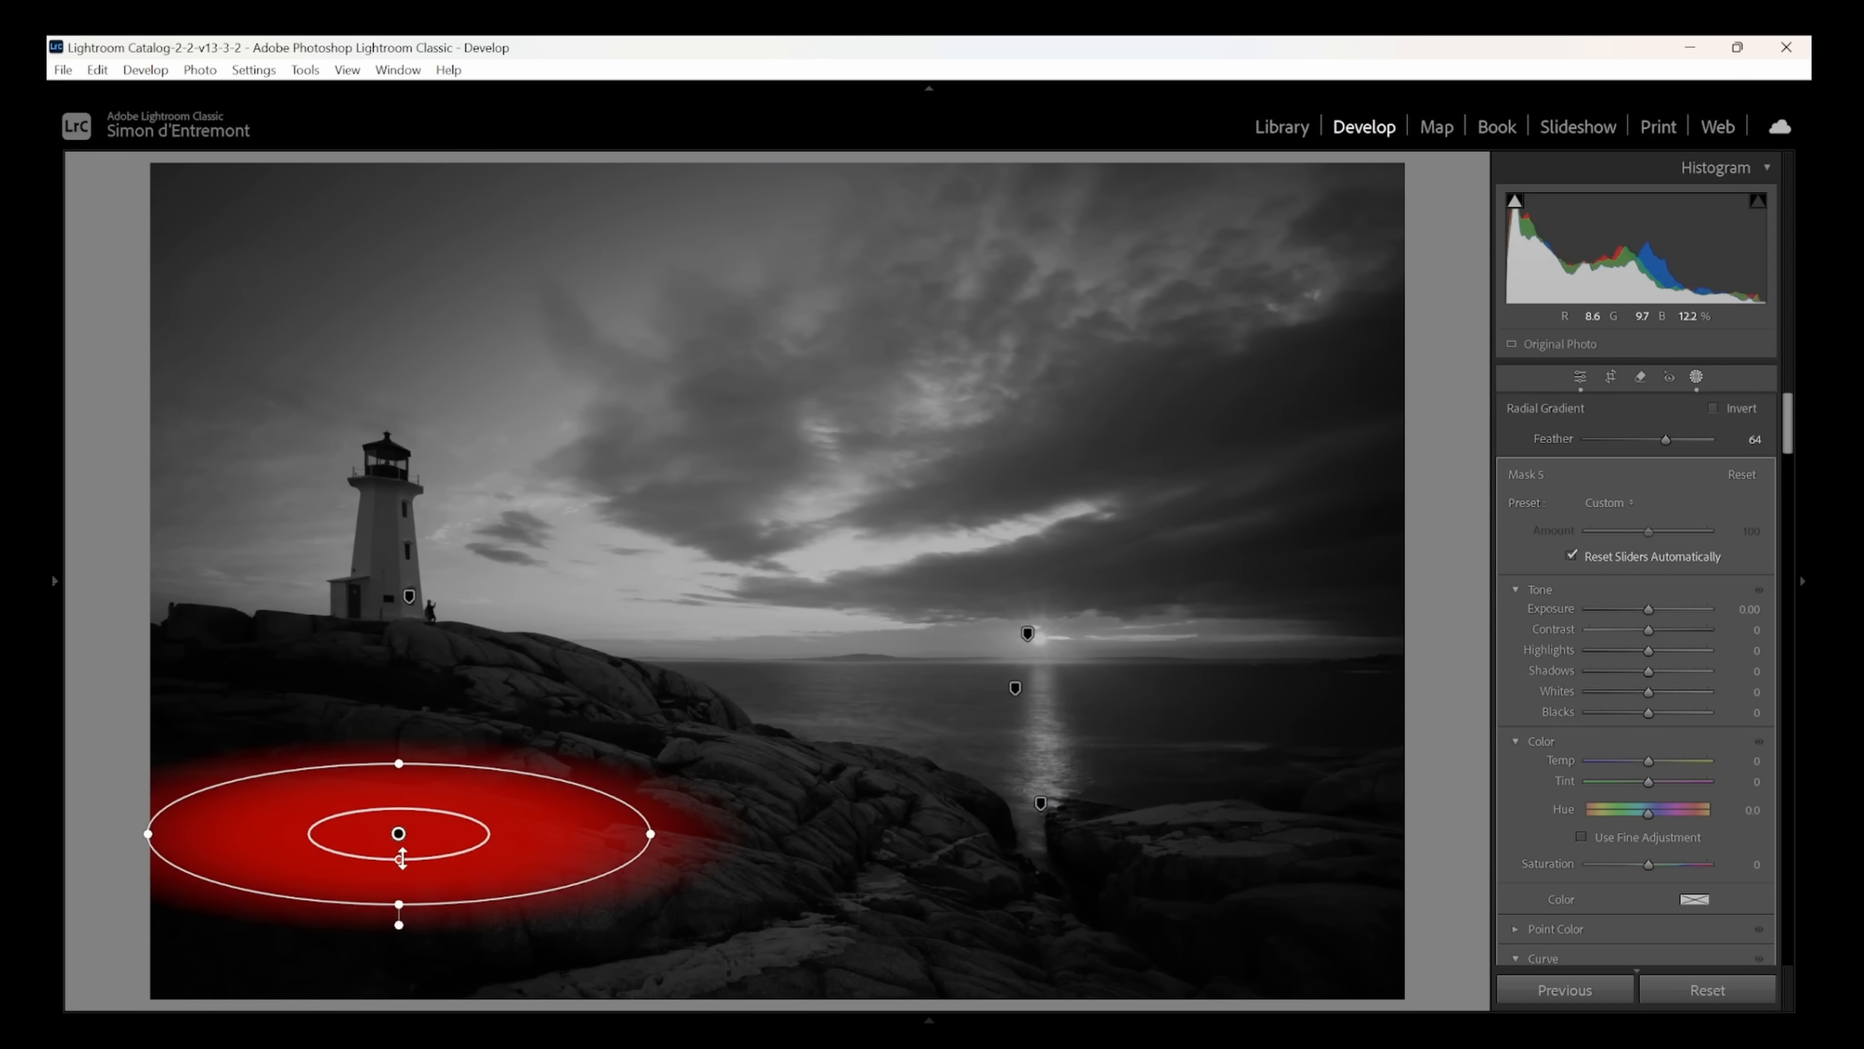
mouse_move(401, 858)
left_mouse_down()
mouse_move(399, 878)
mouse_move(395, 837)
mouse_move(404, 887)
mouse_move(409, 850)
mouse_move(399, 869)
left_mouse_up()
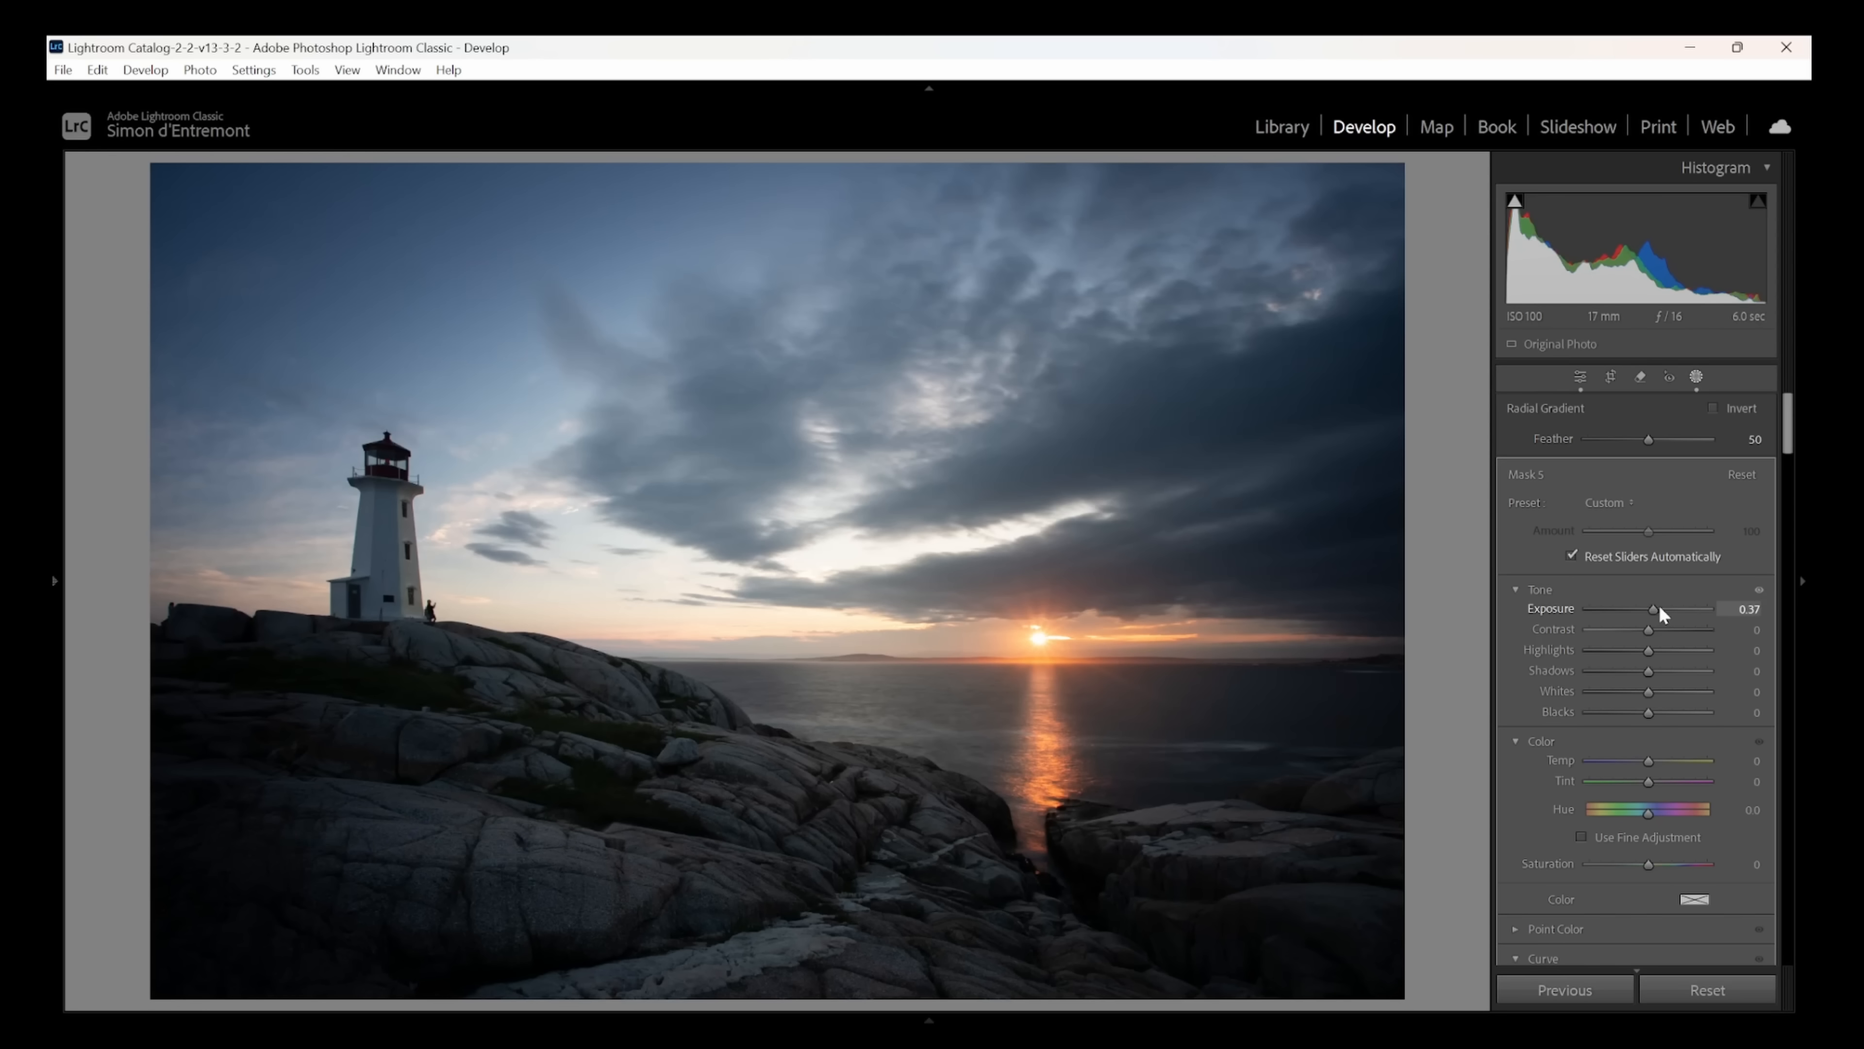
- Tilt and widen the lower-left rock gradient along the slope, and set its exposure to 0.65 and temperature to 14
left_click_drag(1659, 605, 1659, 607)
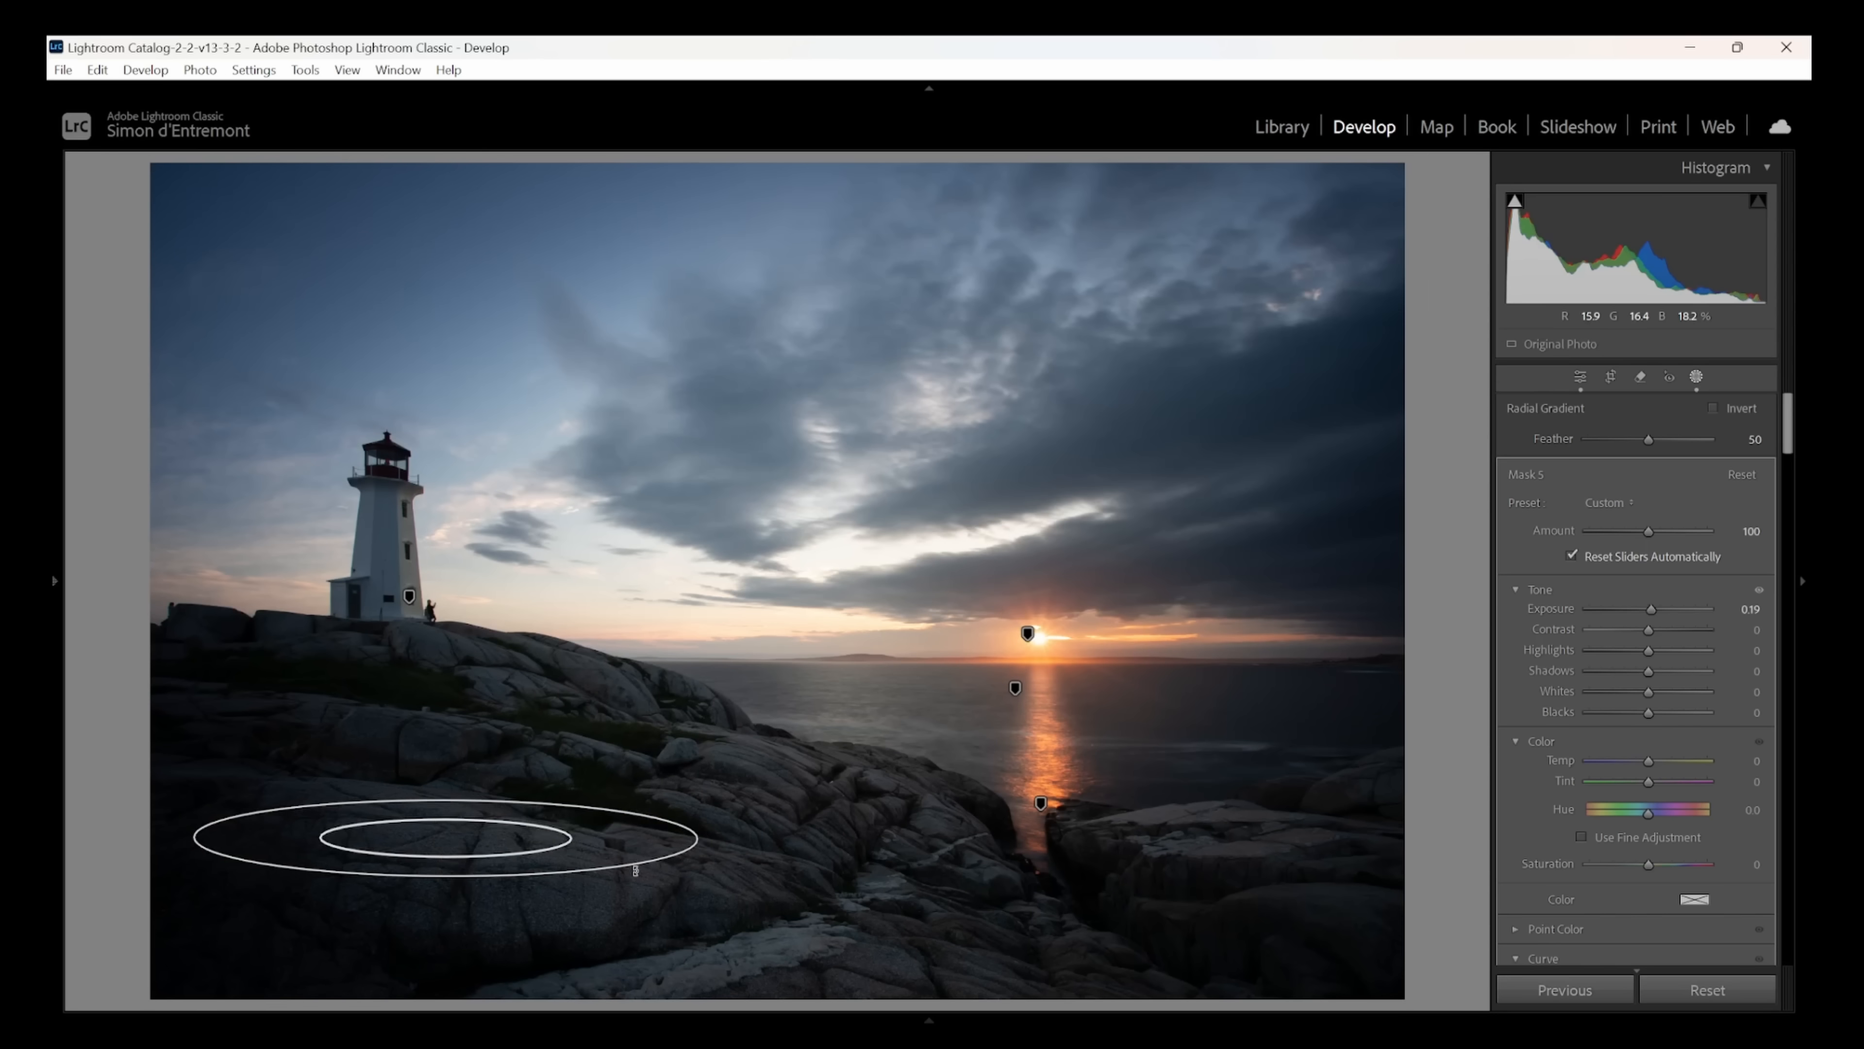
left_click_drag(633, 865, 598, 867)
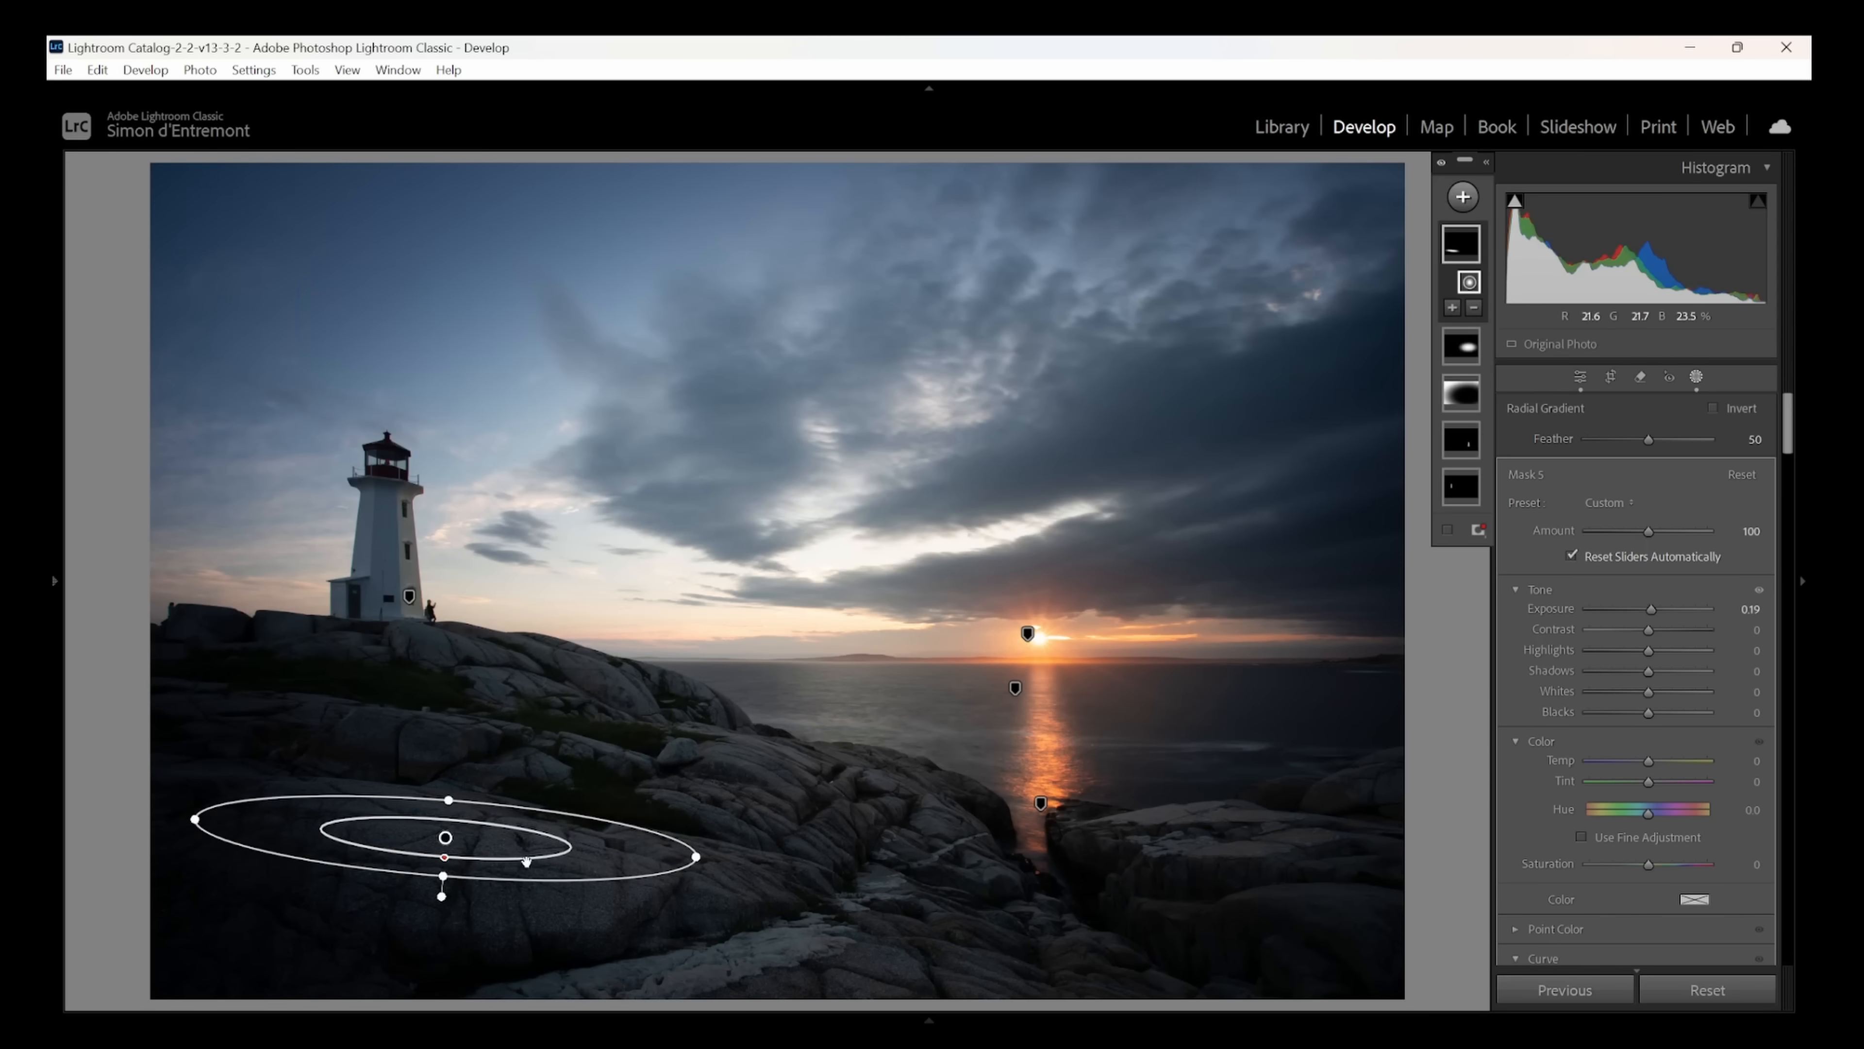
left_click_drag(445, 840, 448, 823)
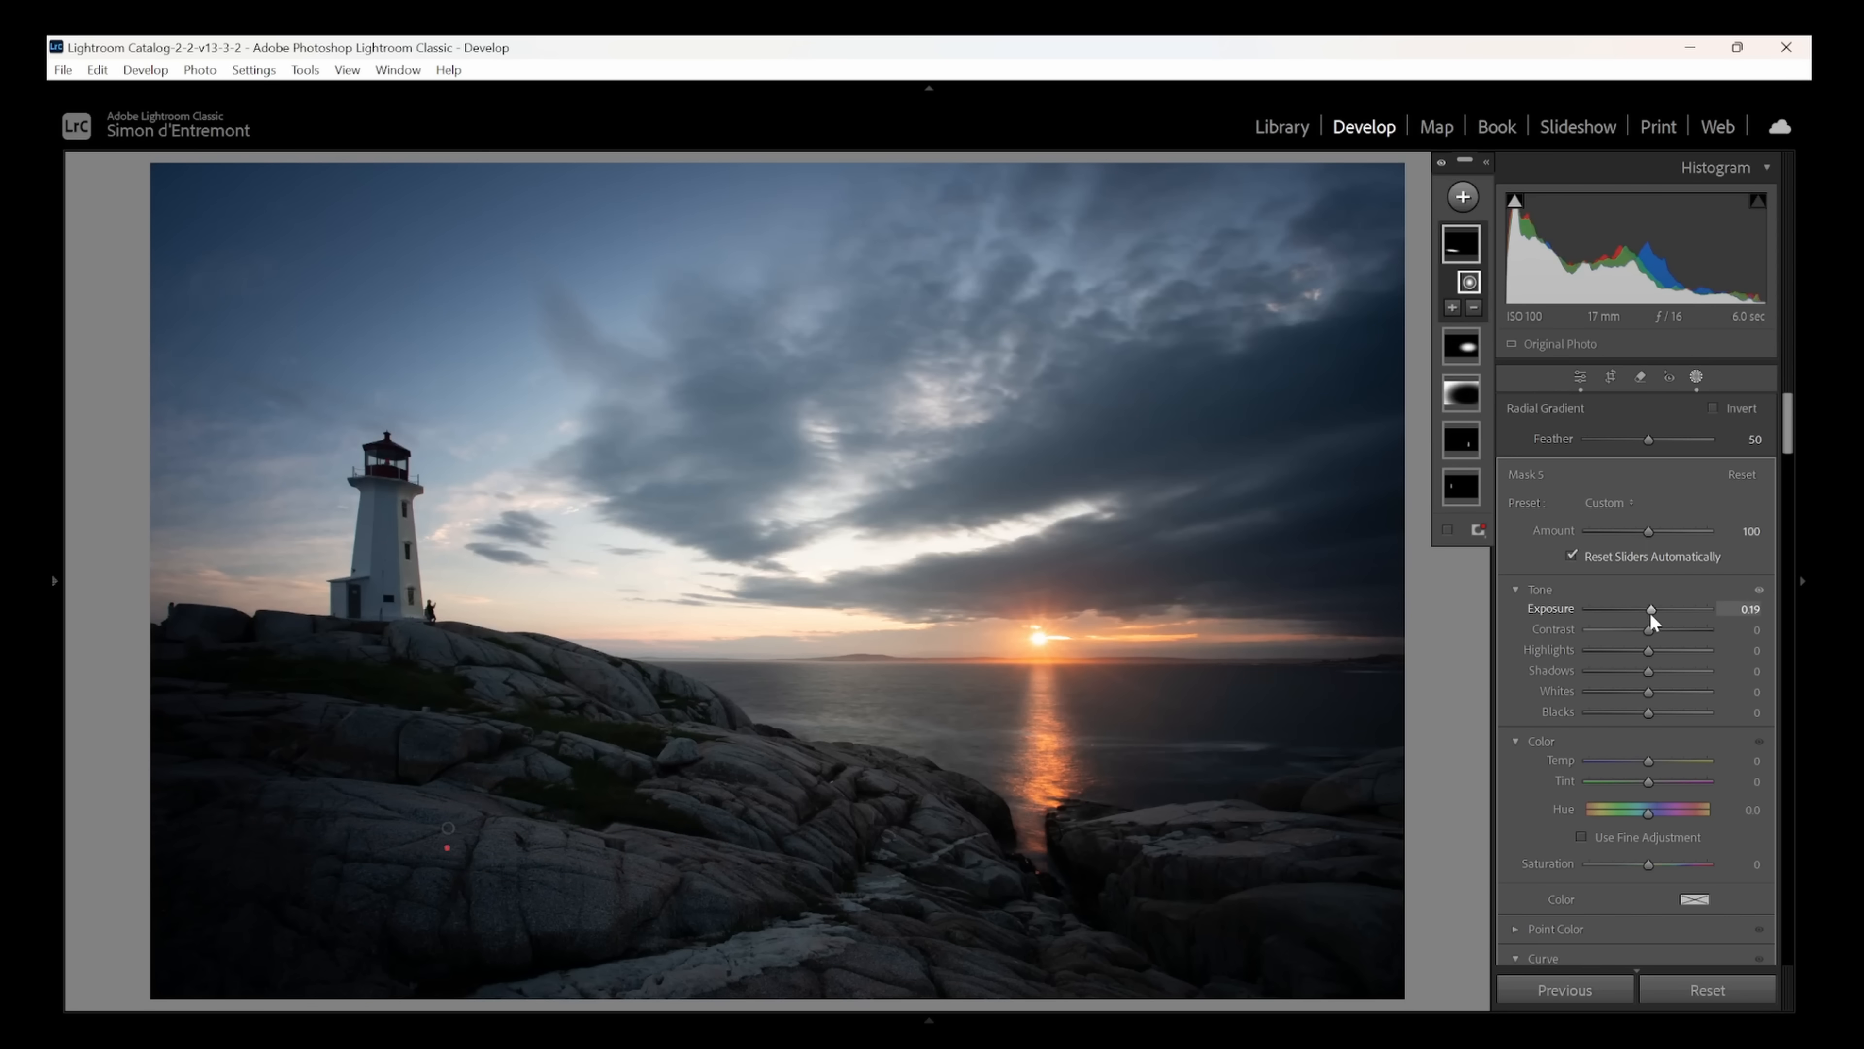
left_click_drag(1652, 619, 1660, 621)
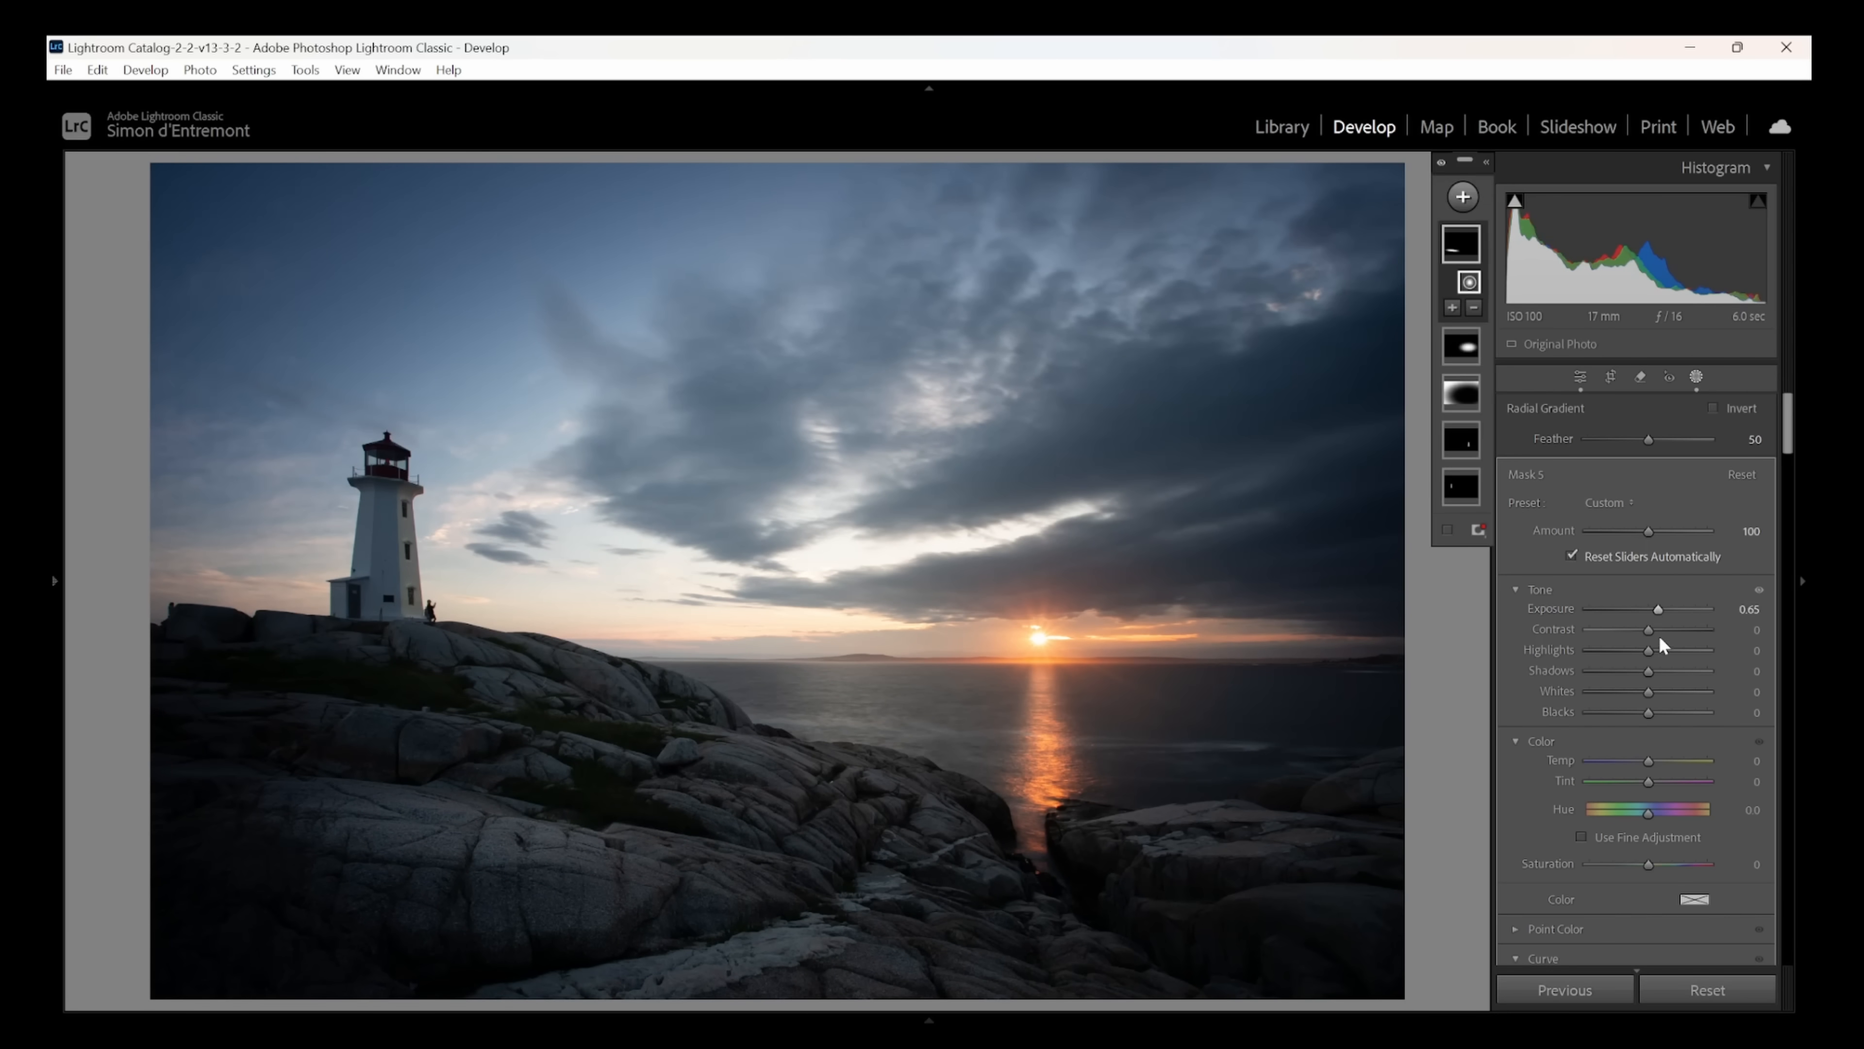
left_click_drag(1647, 759, 1661, 756)
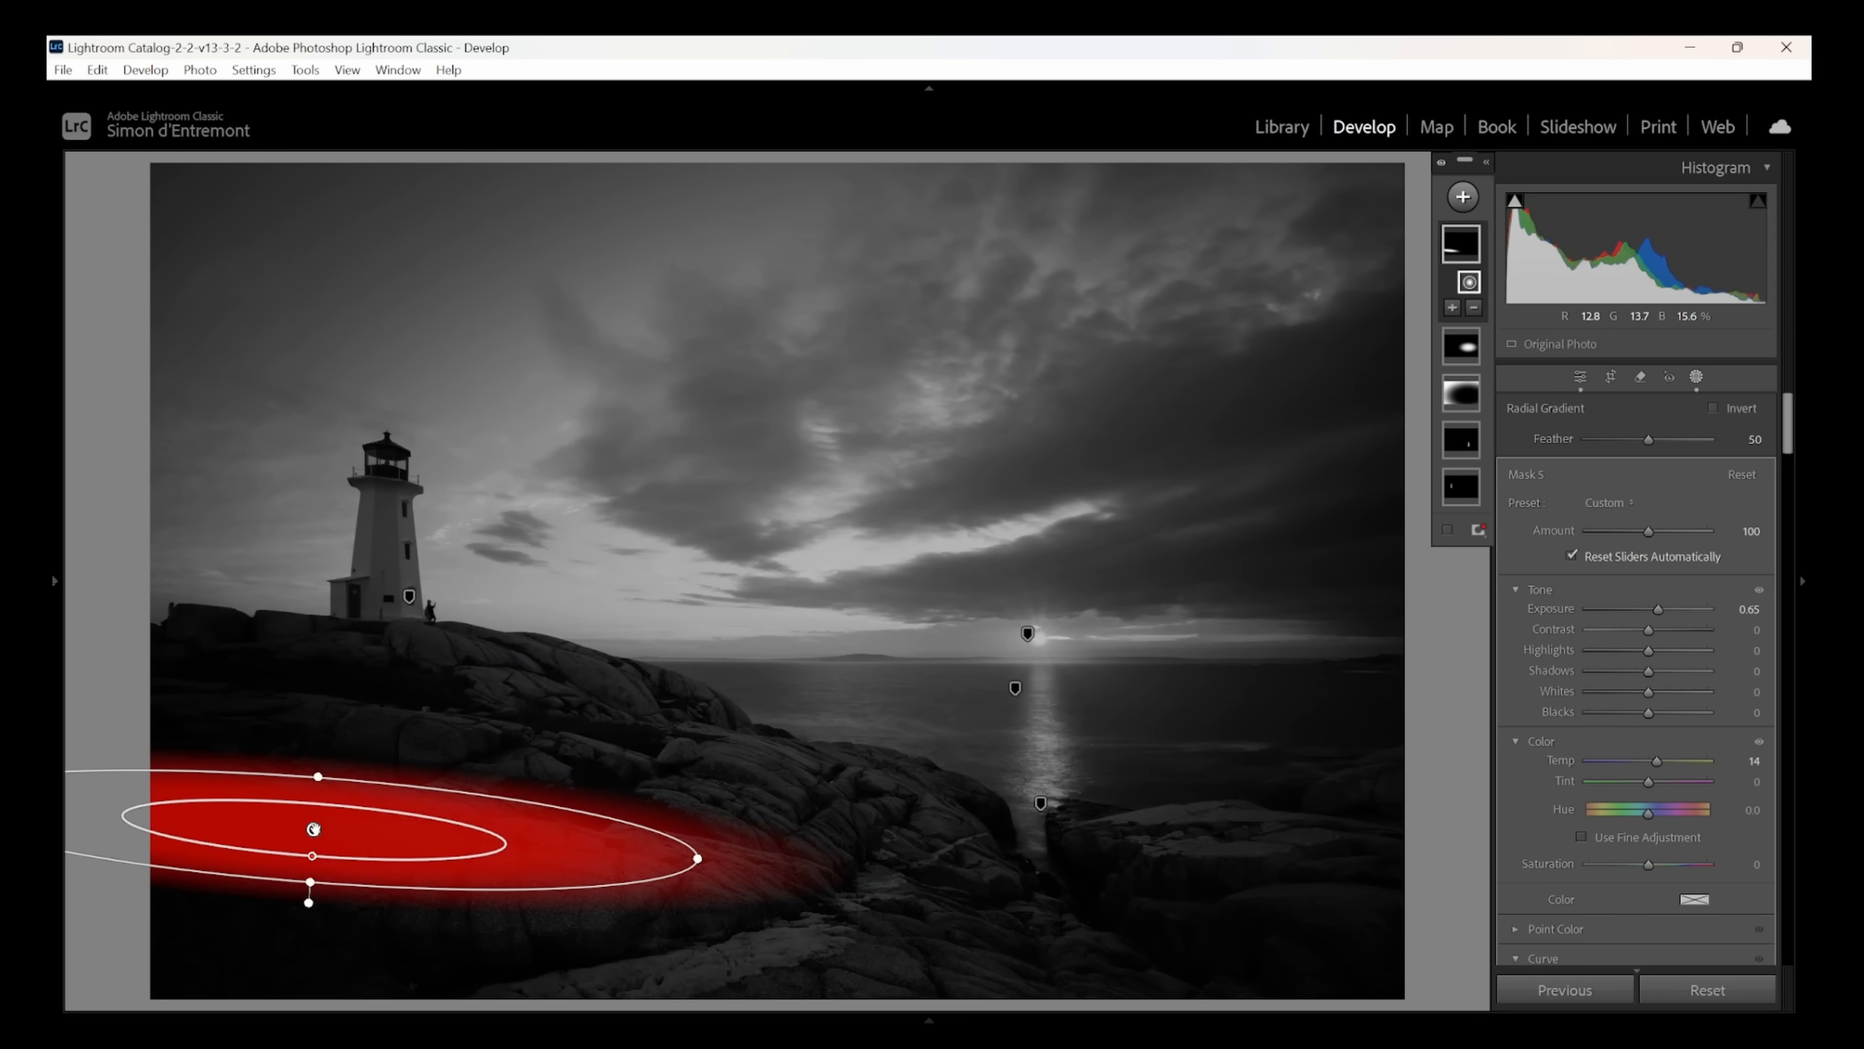
- Duplicate the rock gradient within the same mask and place the copy on the rocks below the lighthouse
right_click(314, 828)
left_click(438, 580)
left_click_drag(318, 838, 408, 742)
- Duplicate the rock gradient onto the pale bottom-centre rocks, tilt and shorten it to fit, and add further copies across the rocks
right_click(313, 829)
left_click(323, 832)
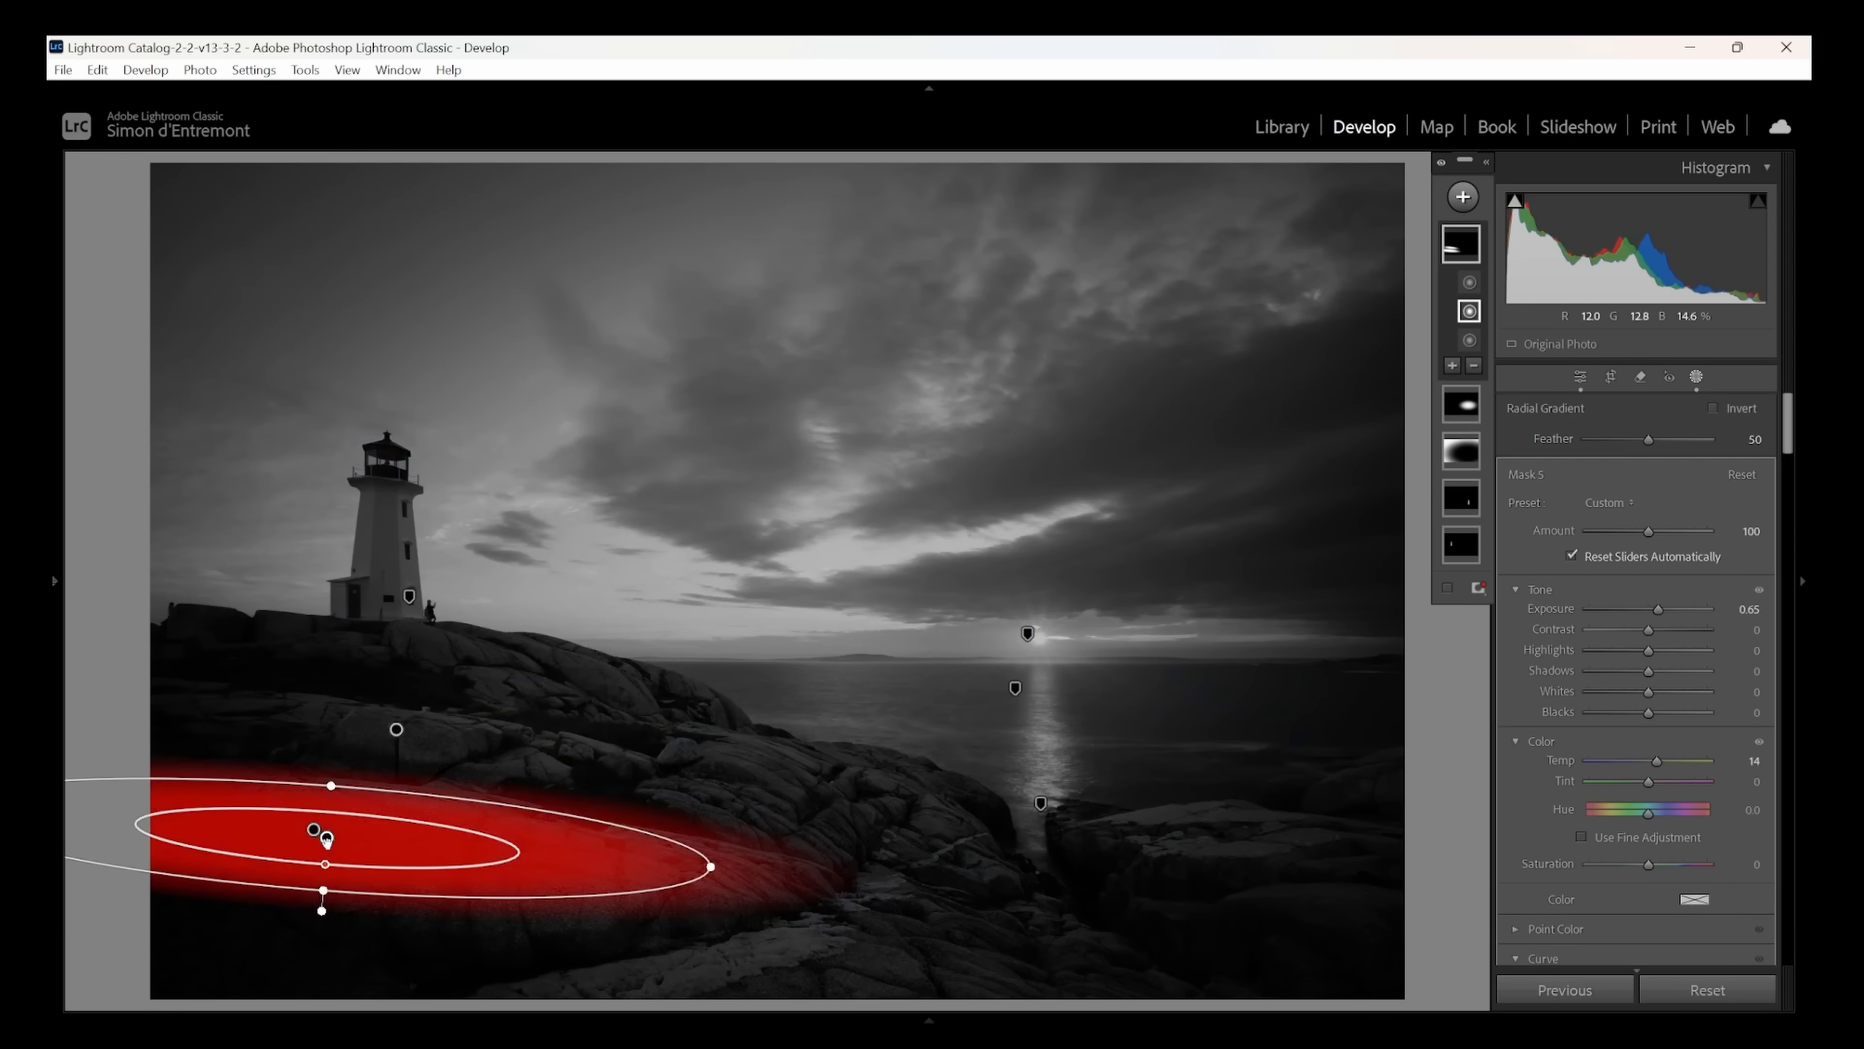
left_click_drag(326, 840, 688, 938)
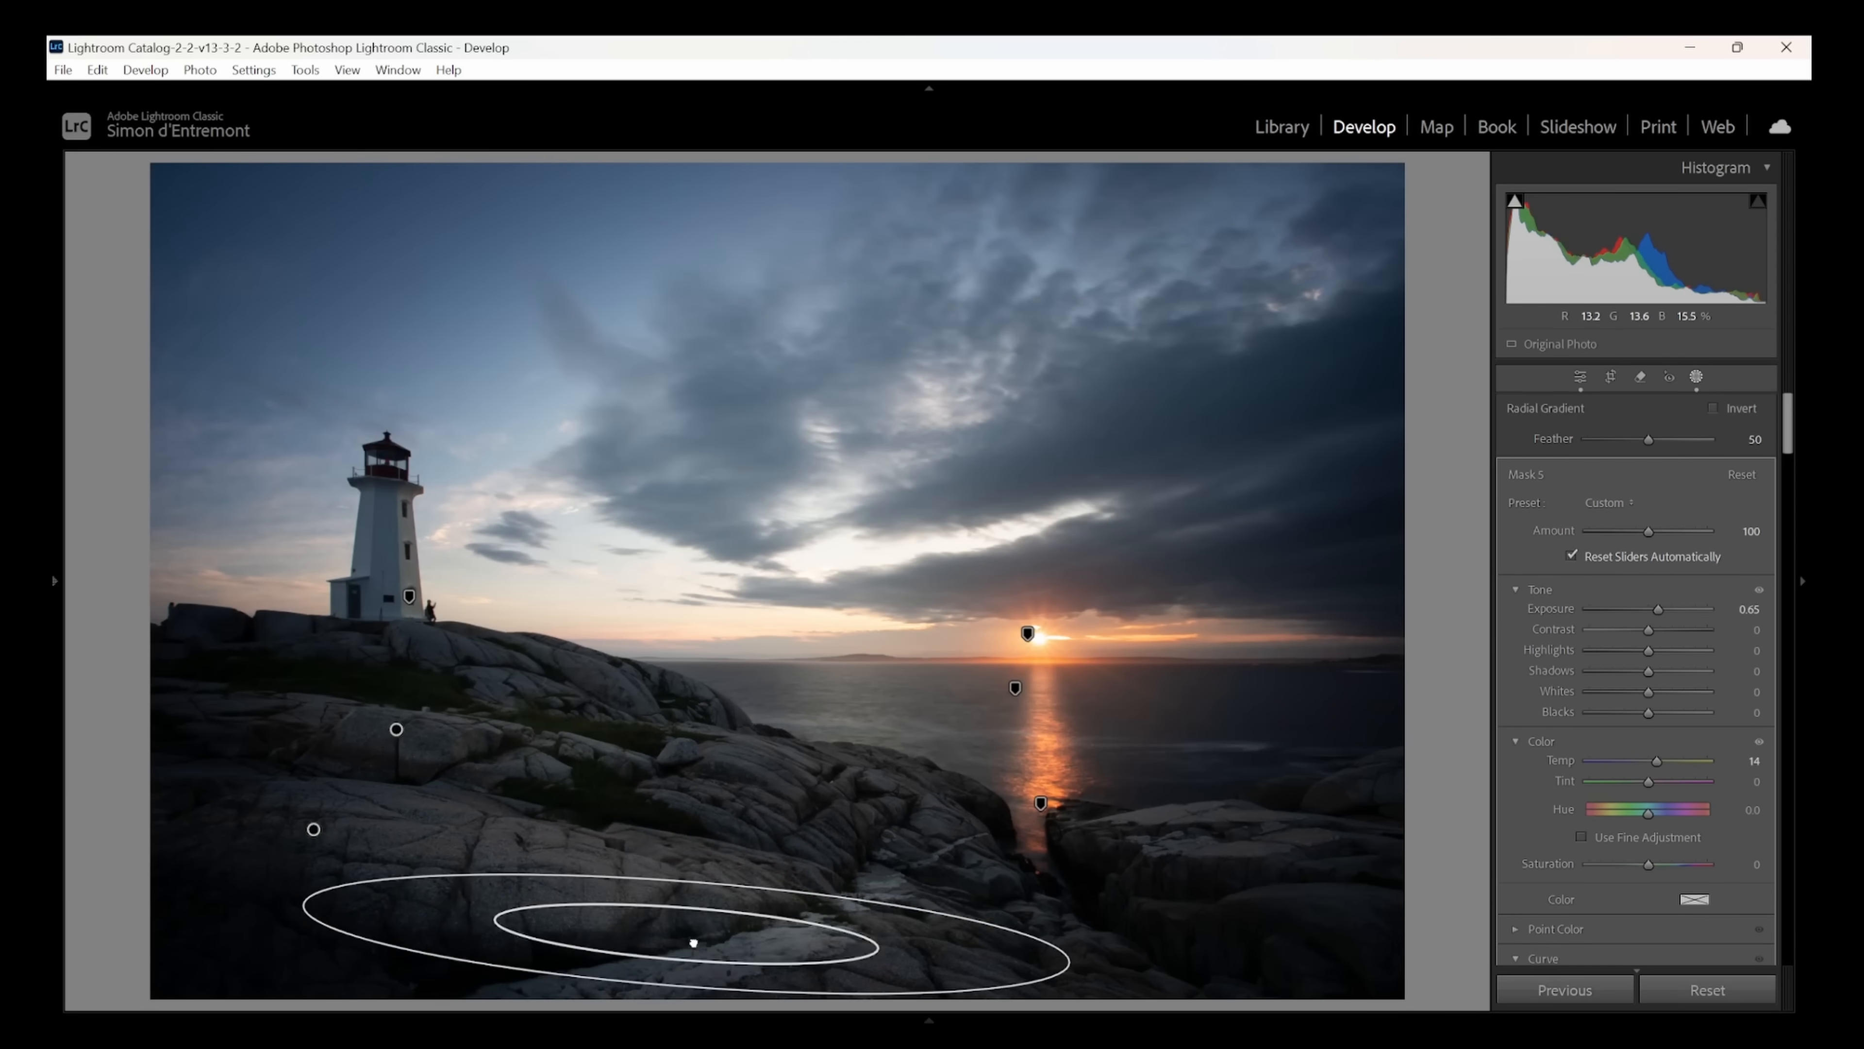
left_click_drag(1032, 992, 1073, 913)
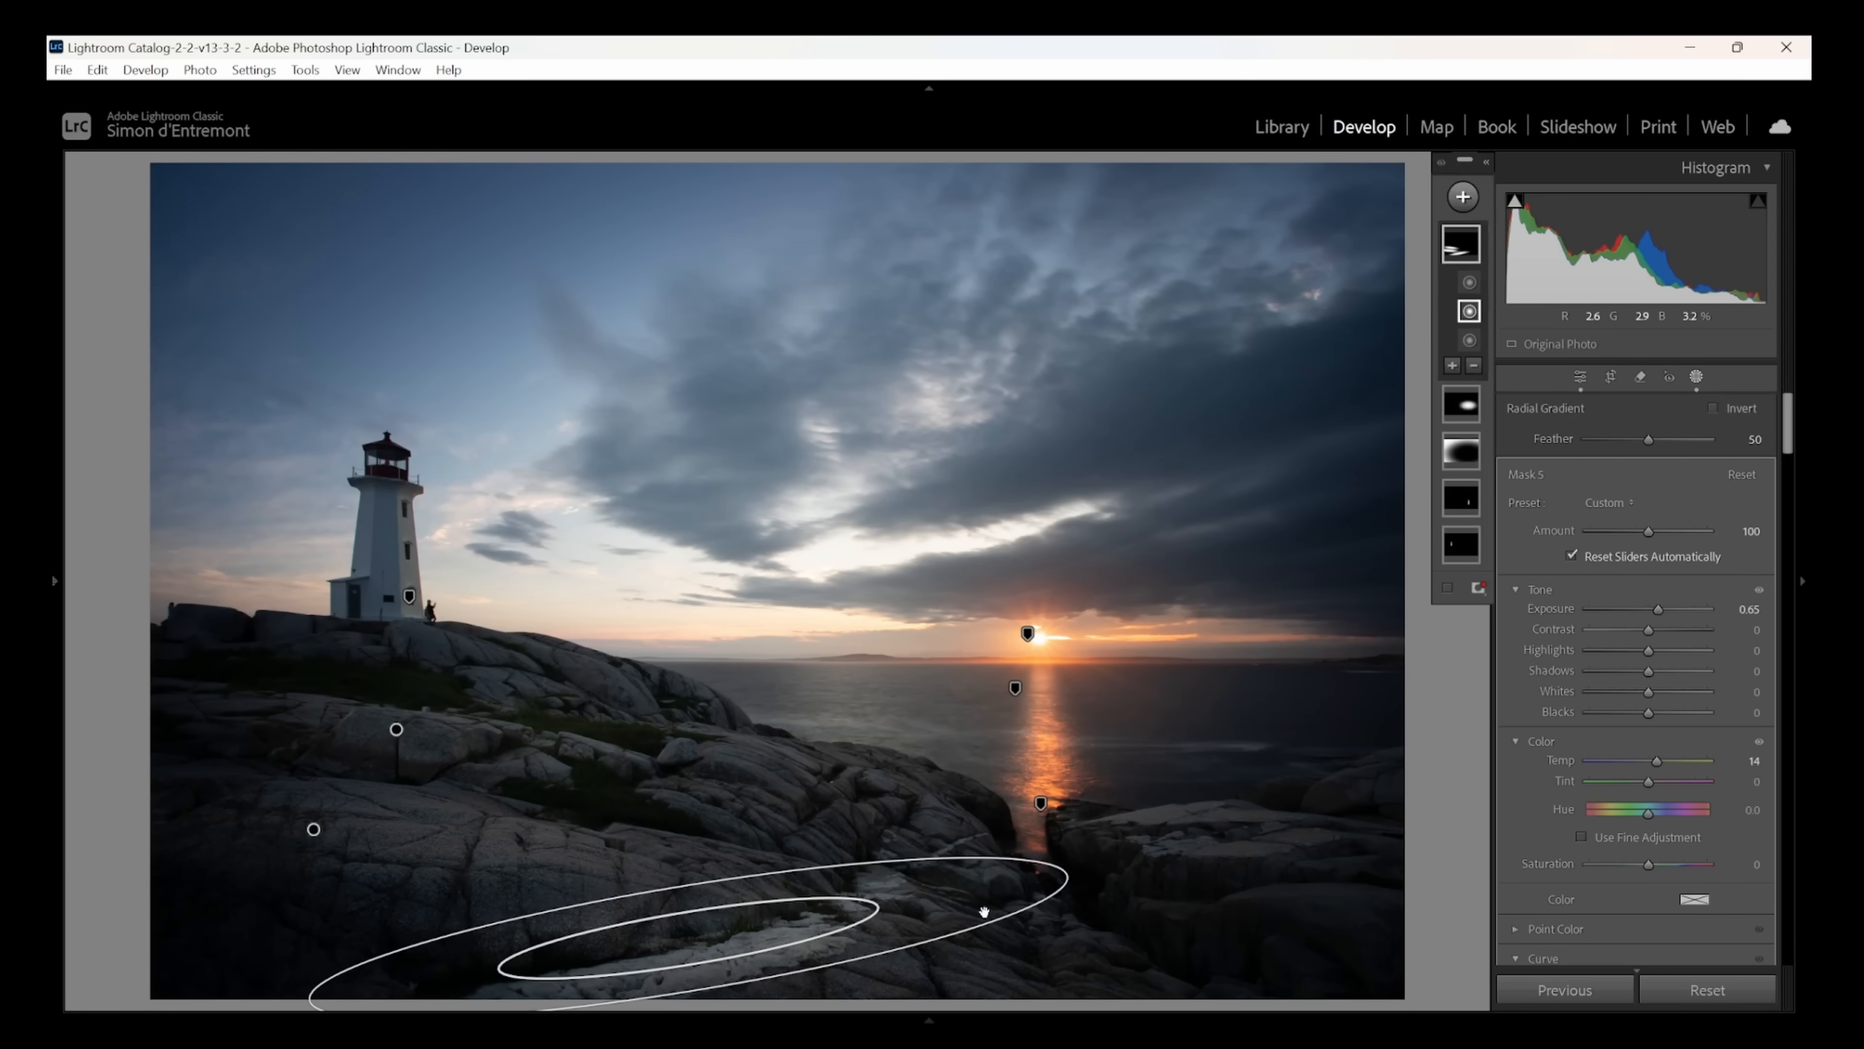
left_click_drag(677, 942, 787, 948)
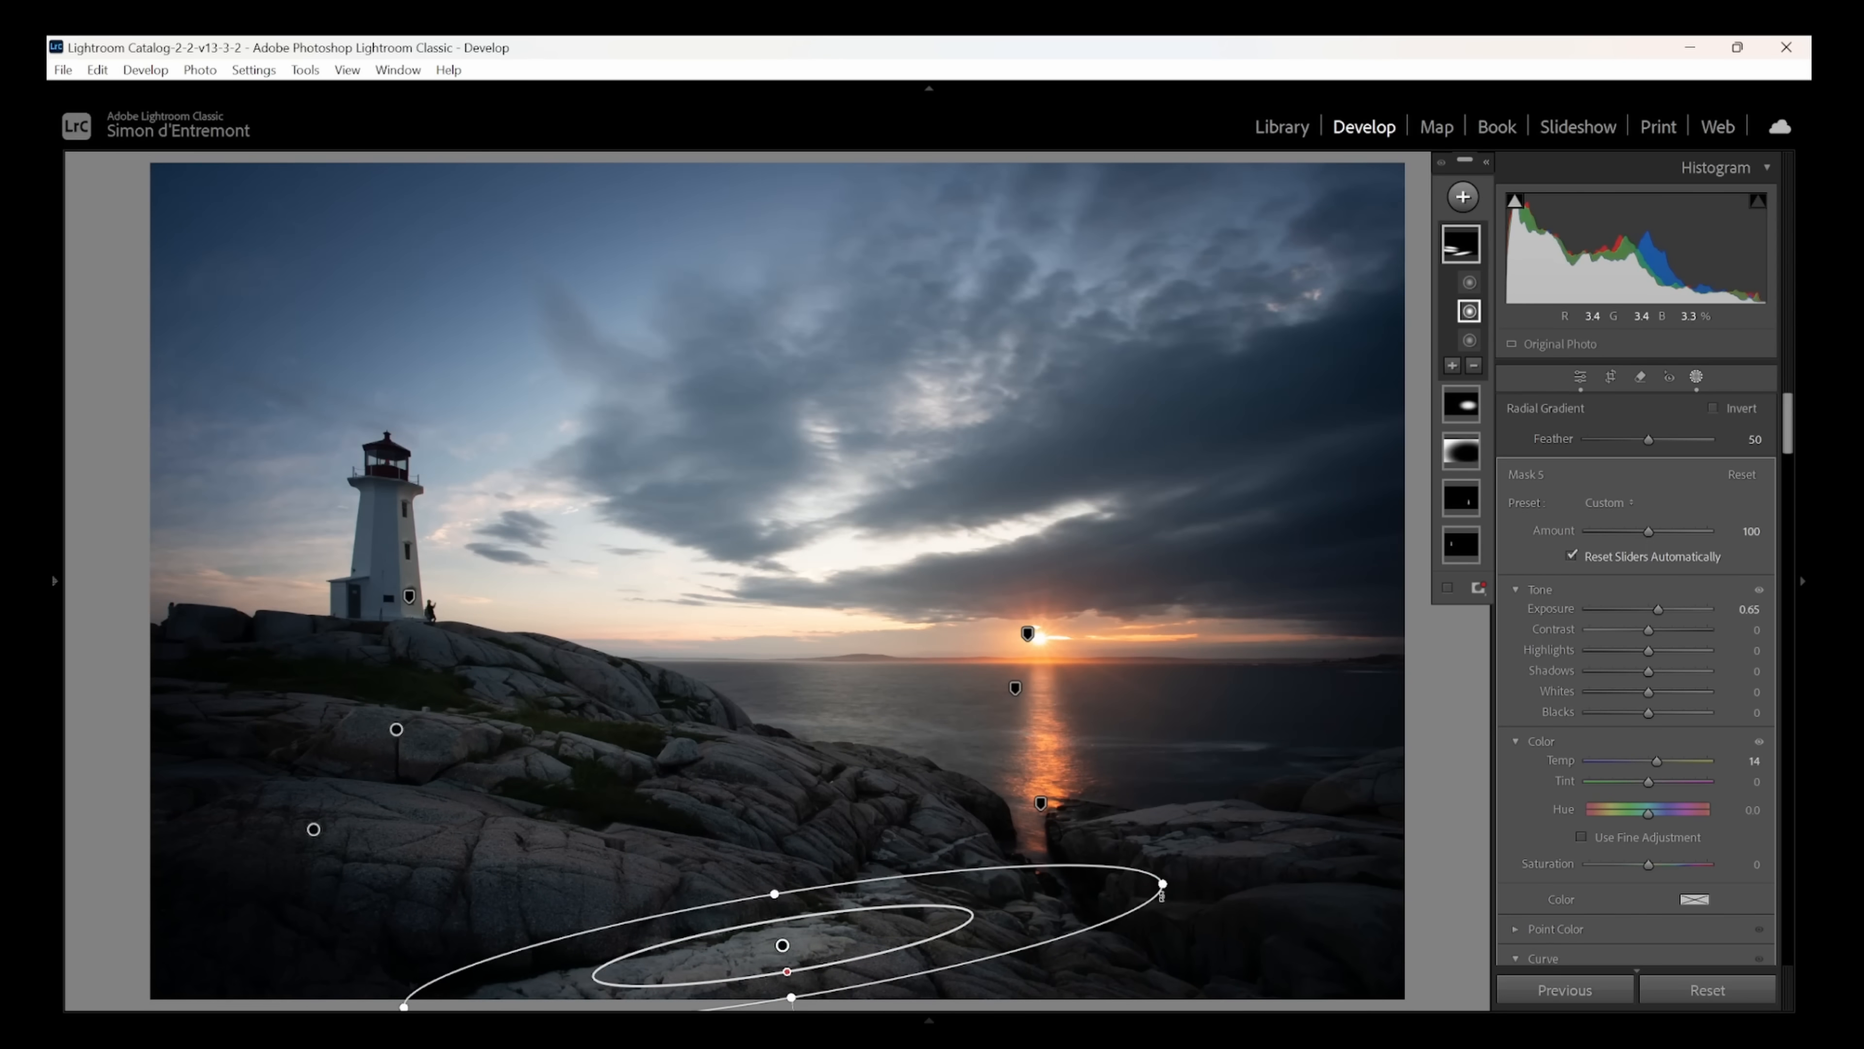
left_click_drag(1167, 883, 992, 922)
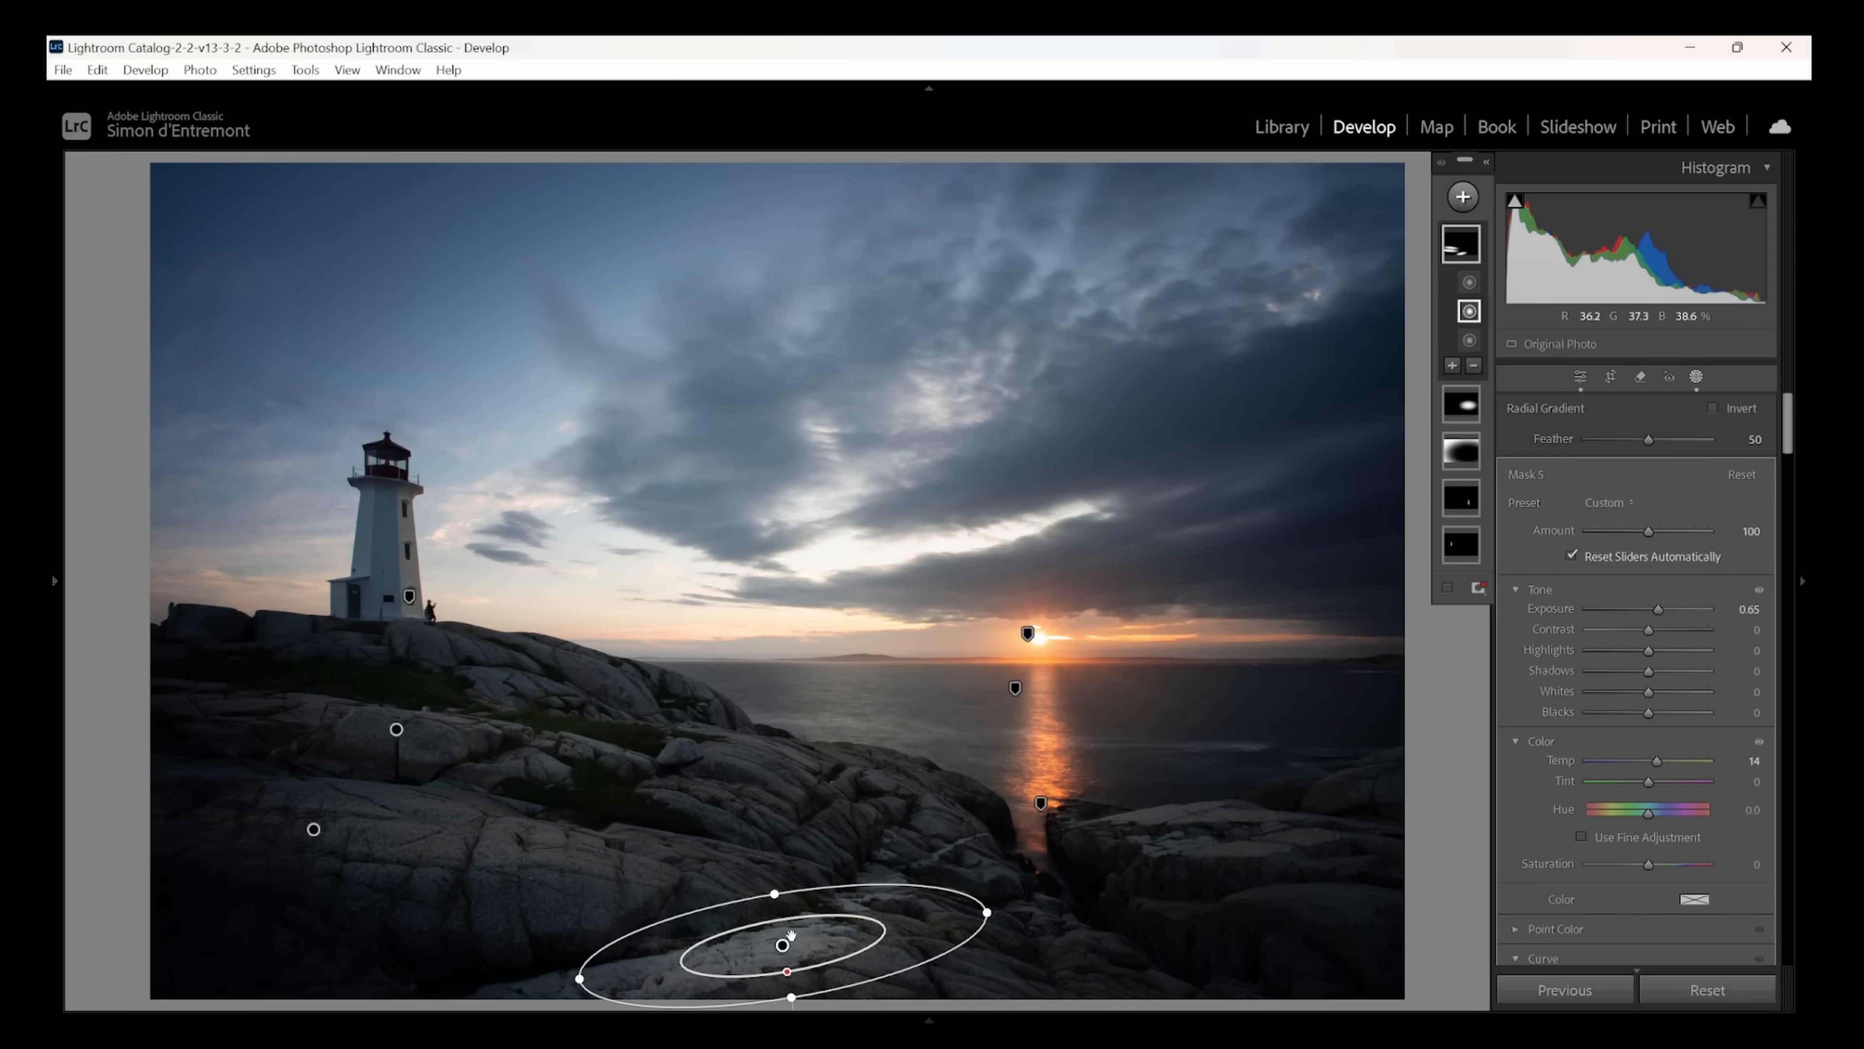
mouse_move(783, 946)
right_click(783, 945)
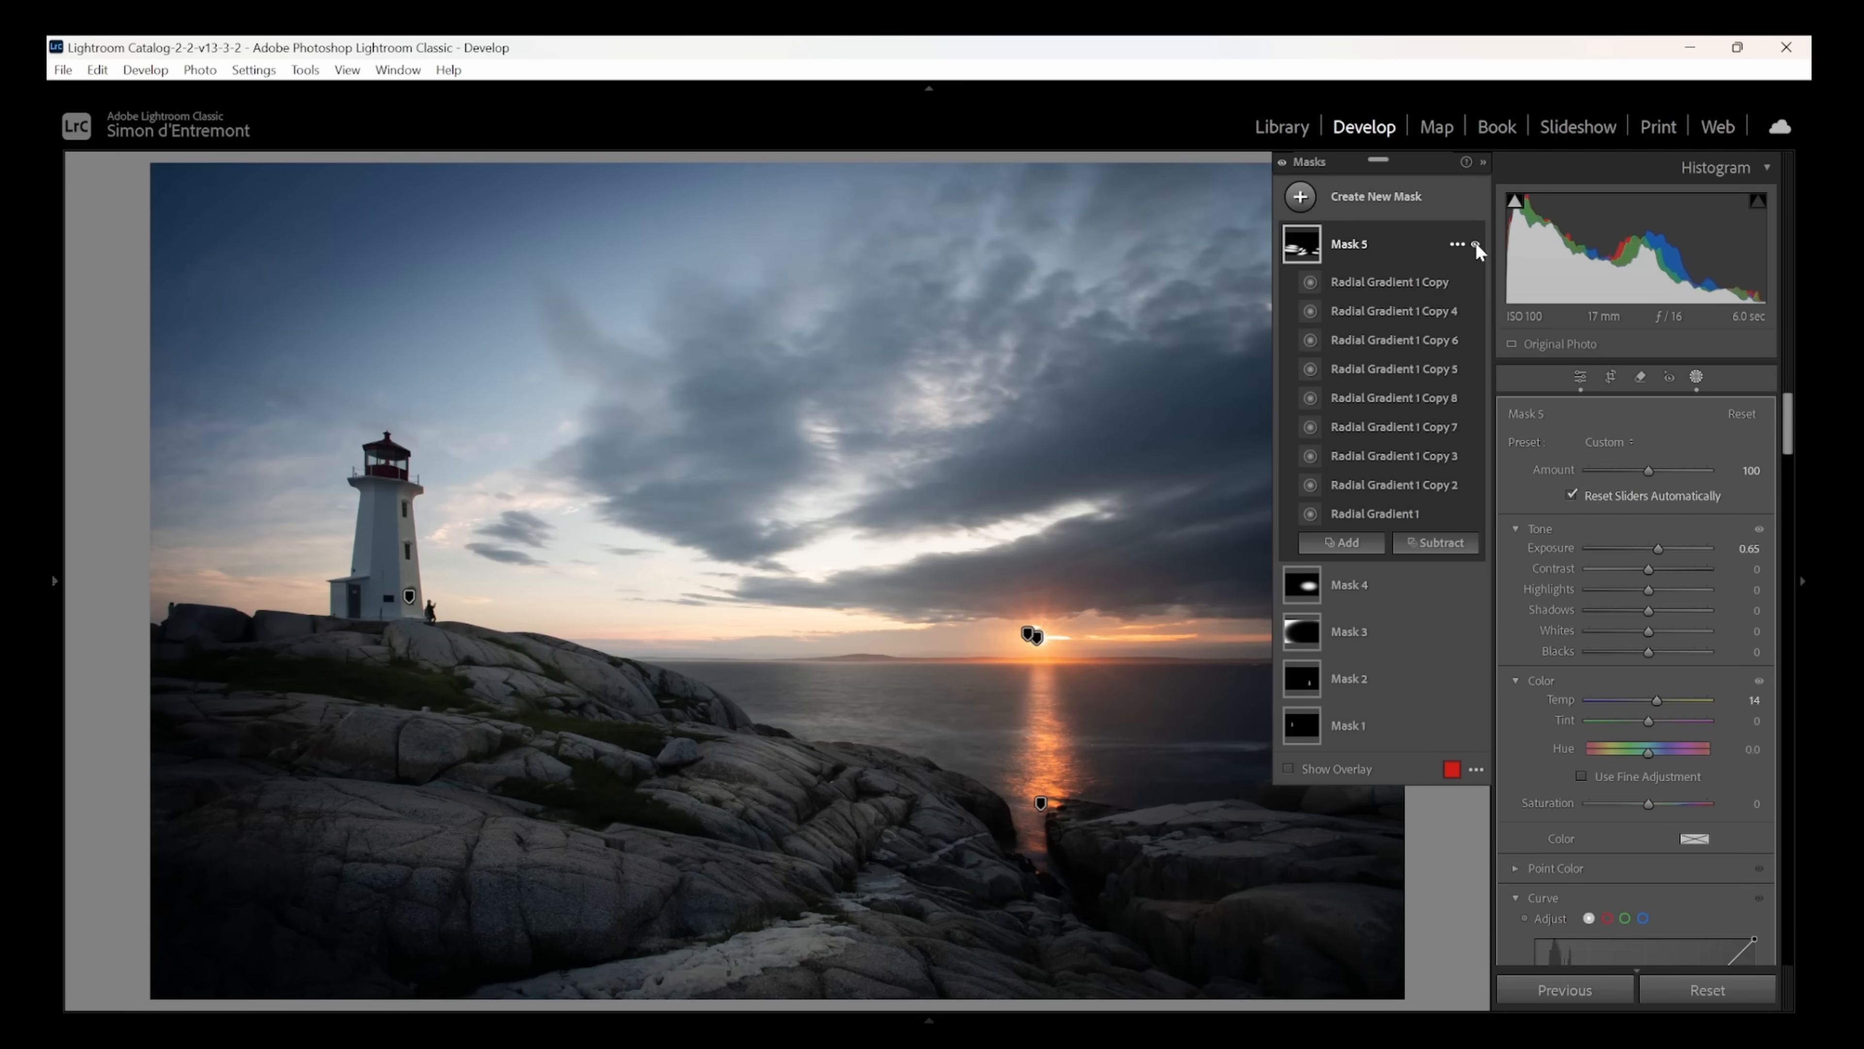
- Switch the rock mask's visibility off and on to compare the photo with and without its effect
left_click(1475, 244)
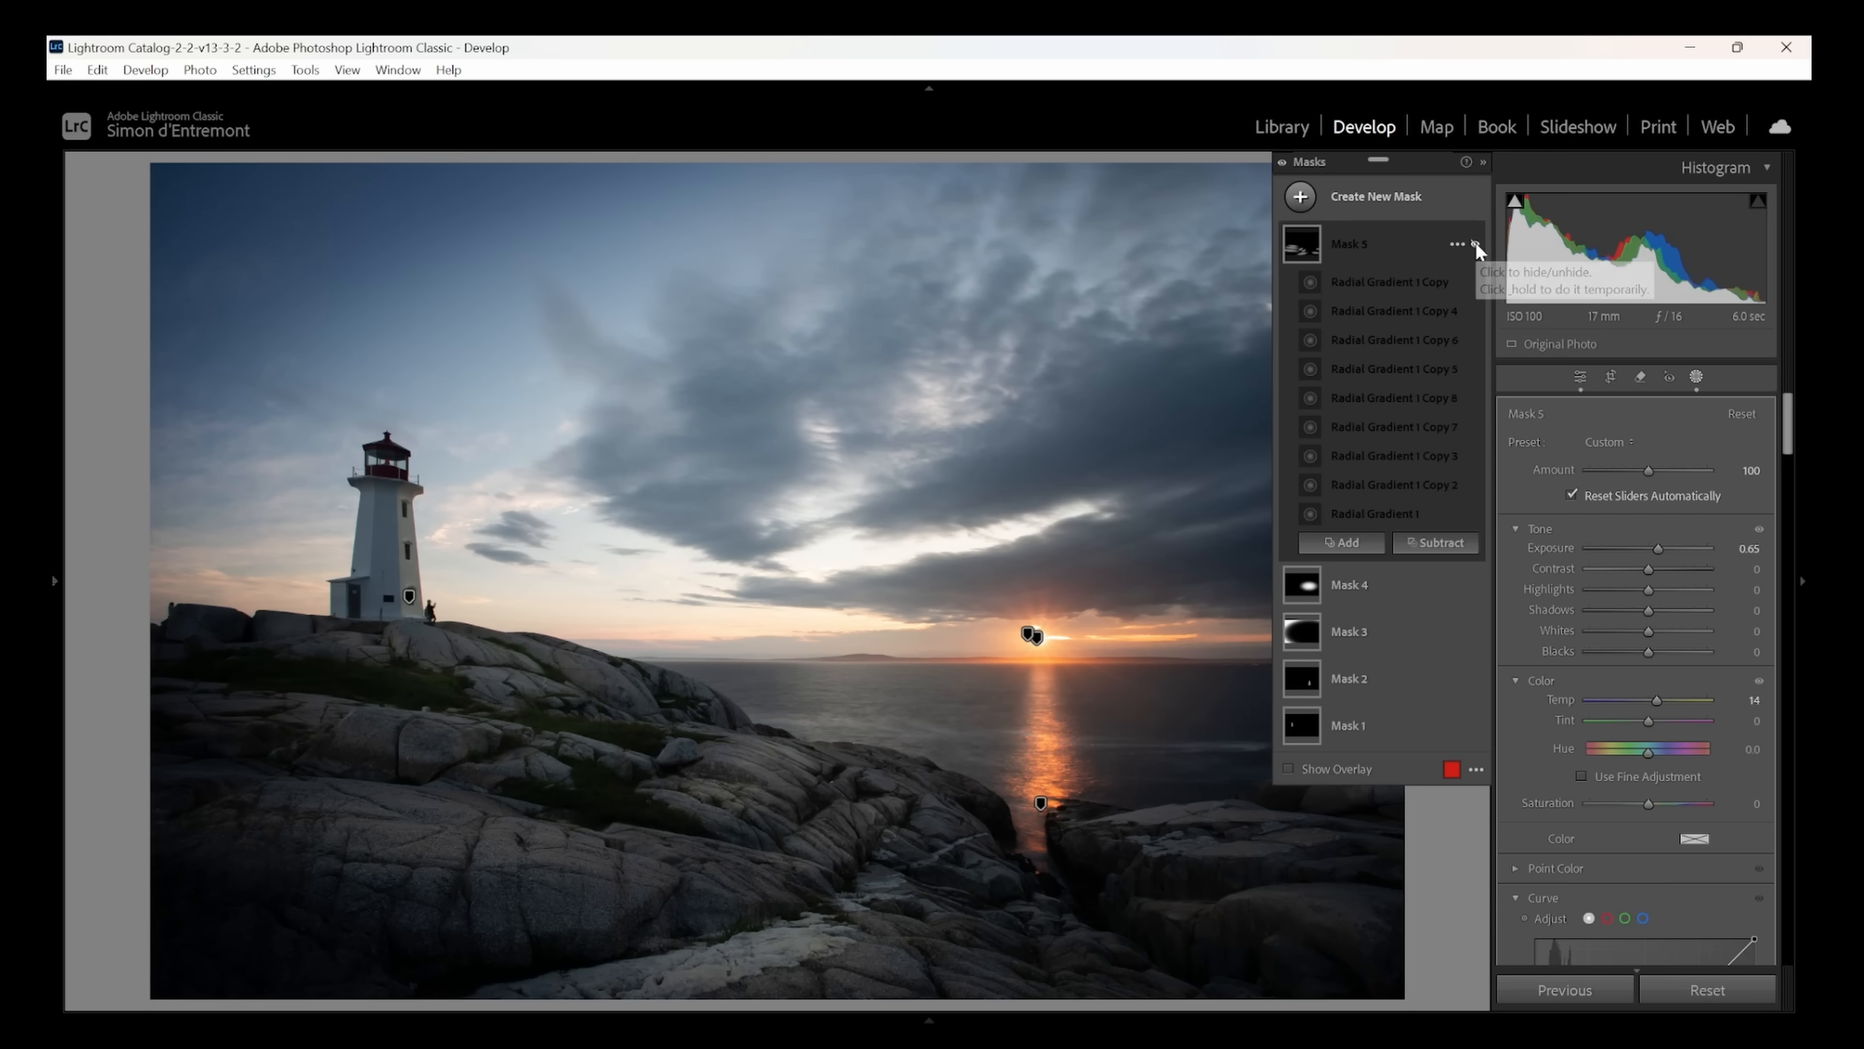
left_click(1475, 243)
left_click(1475, 243)
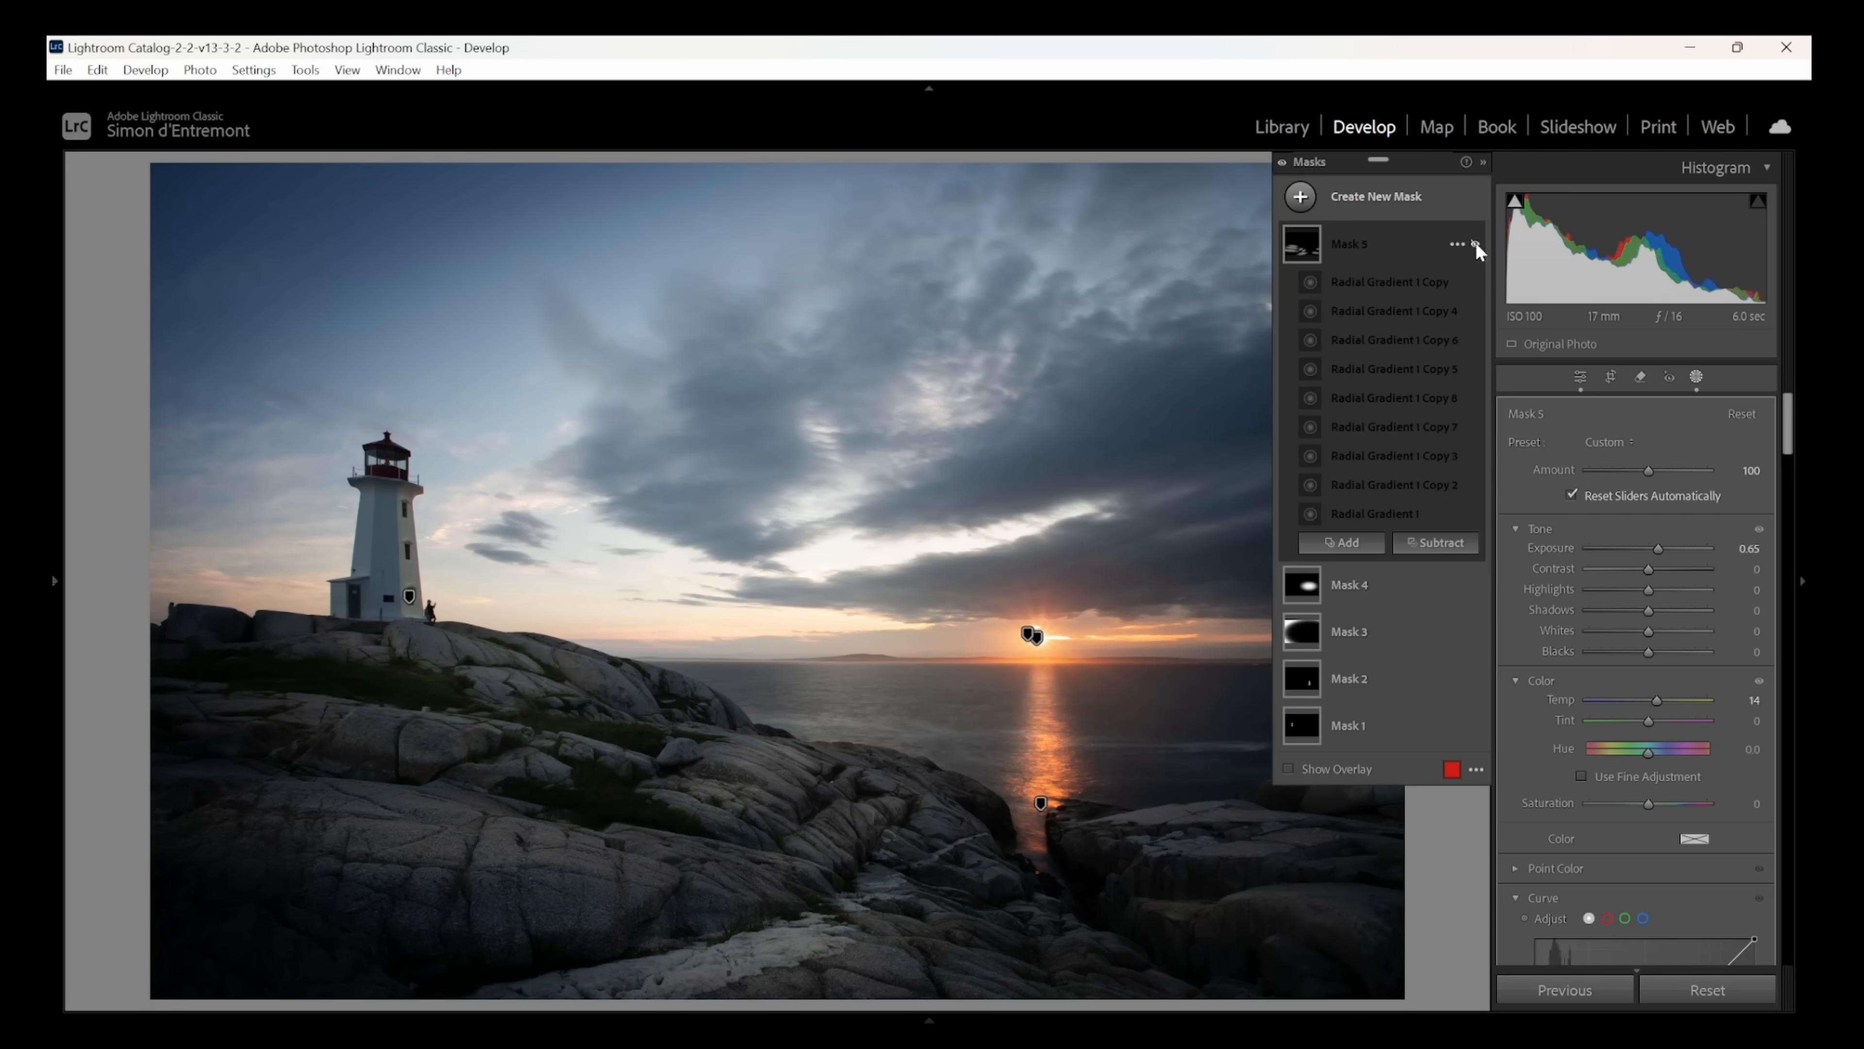
left_click(1476, 244)
left_click(1475, 244)
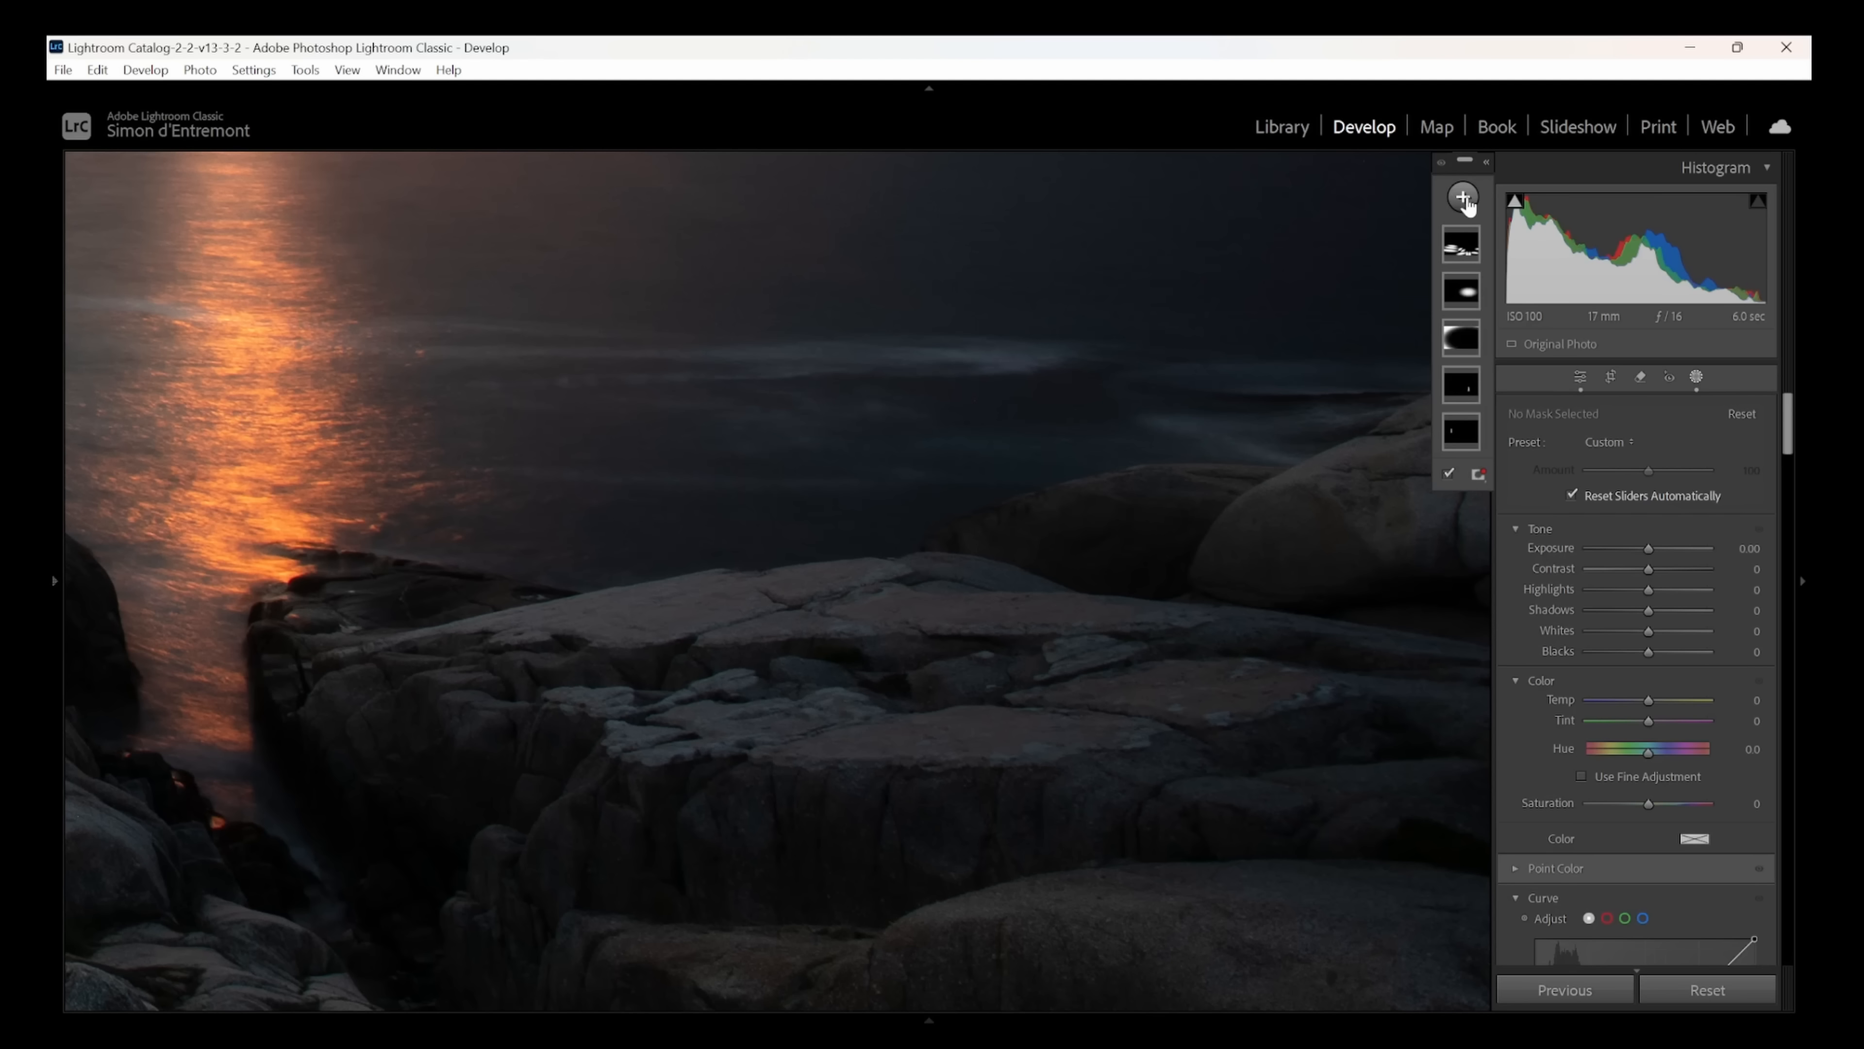
- Paint a brush mask over the flat rock tops at lower right, set exposure 0.47 and temperature 15, and close masking
left_click(1463, 198)
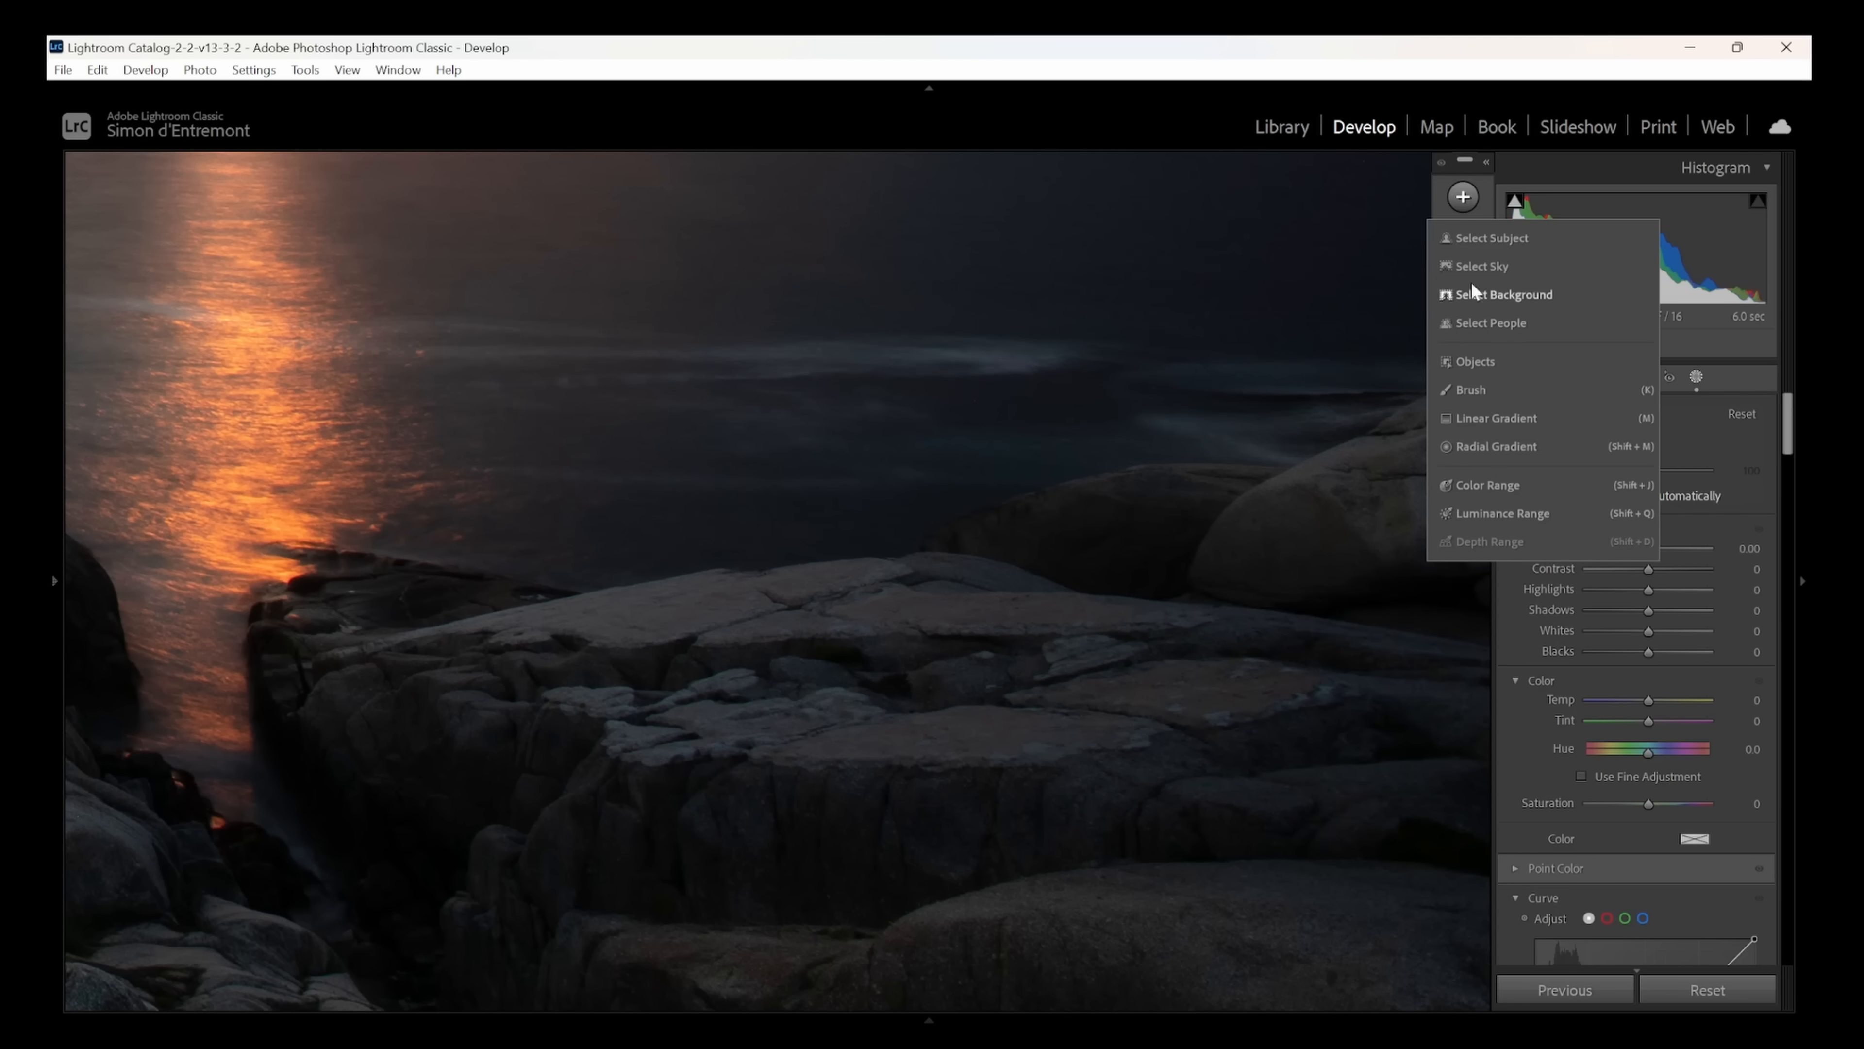
left_click(1470, 389)
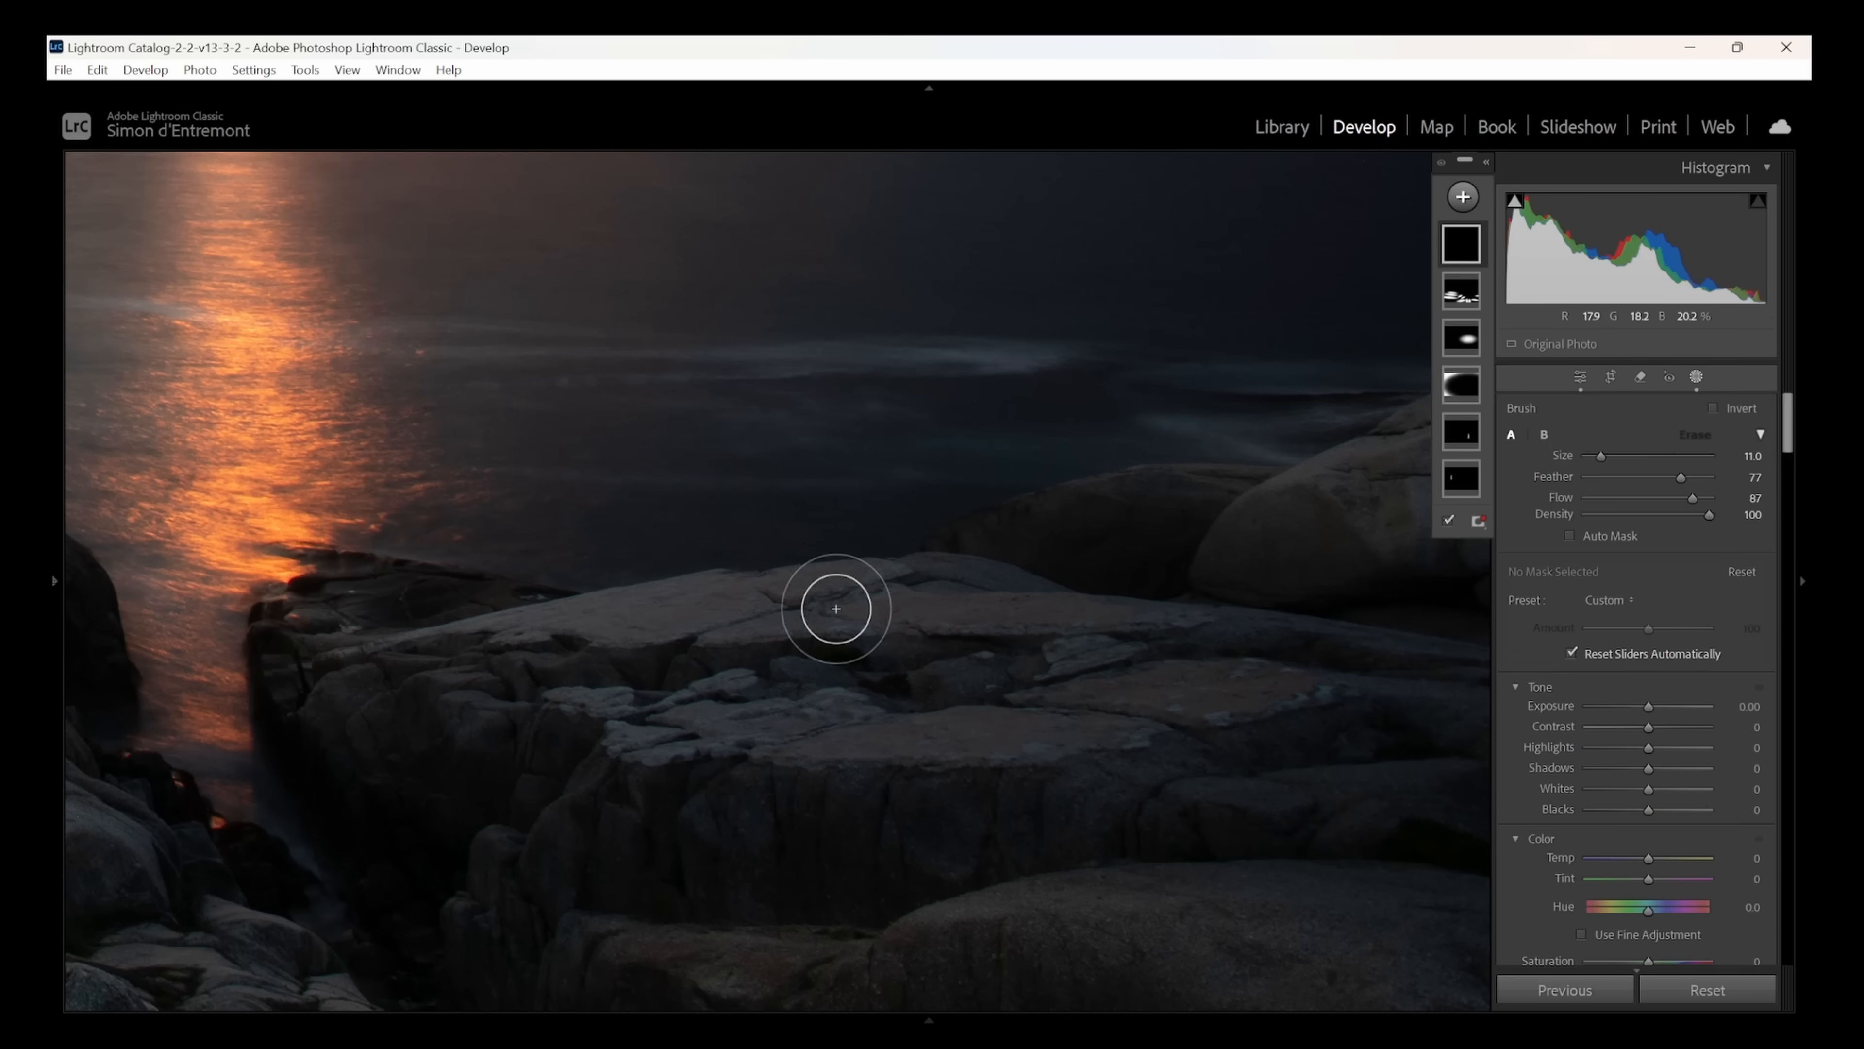
left_click(966, 598)
mouse_move(909, 596)
left_mouse_down()
mouse_move(630, 604)
mouse_move(462, 648)
mouse_move(604, 705)
mouse_move(758, 724)
mouse_move(1173, 724)
mouse_move(1496, 666)
mouse_move(919, 626)
mouse_move(971, 660)
mouse_move(1377, 657)
mouse_move(542, 669)
mouse_move(864, 674)
mouse_move(1051, 610)
mouse_move(995, 590)
mouse_move(660, 660)
mouse_move(771, 638)
mouse_move(392, 648)
mouse_move(937, 637)
mouse_move(1036, 657)
mouse_move(885, 687)
mouse_move(1238, 692)
left_mouse_up()
left_click_drag(1651, 706, 1658, 707)
left_click_drag(1653, 852, 1662, 856)
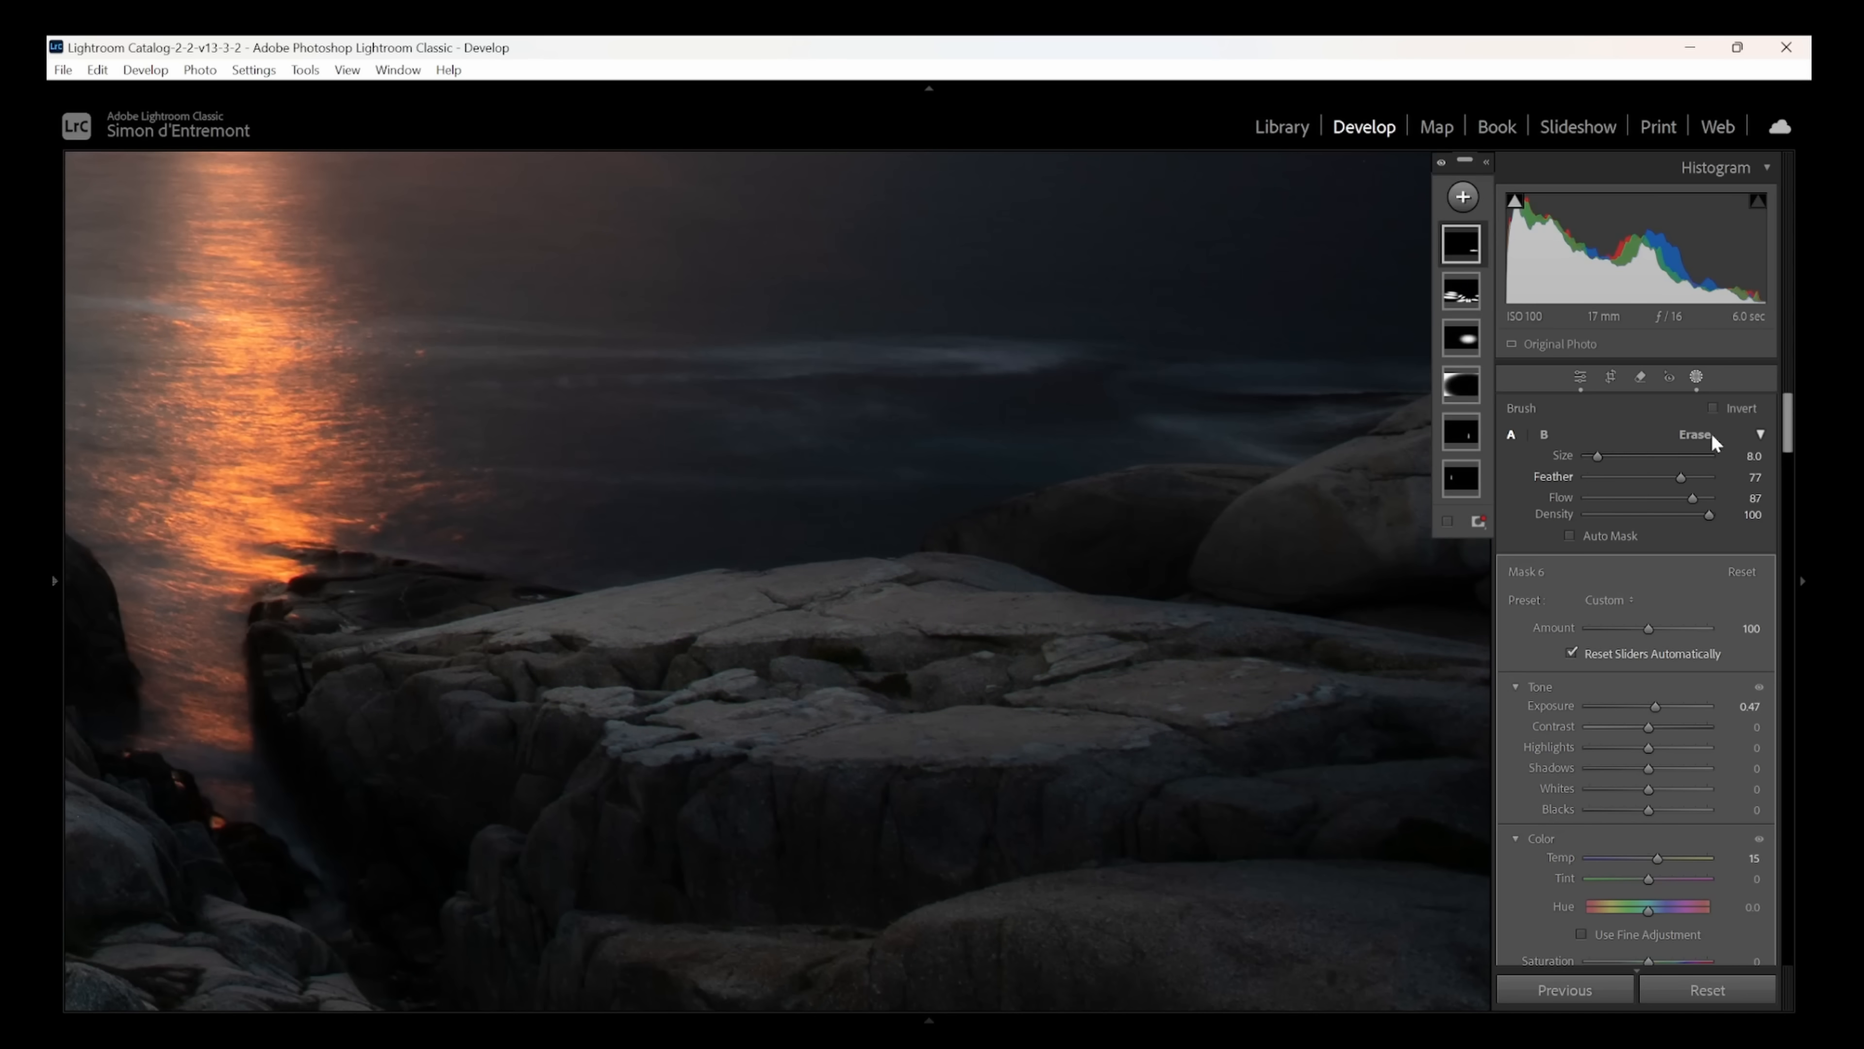
left_click(1696, 377)
left_click(1203, 540)
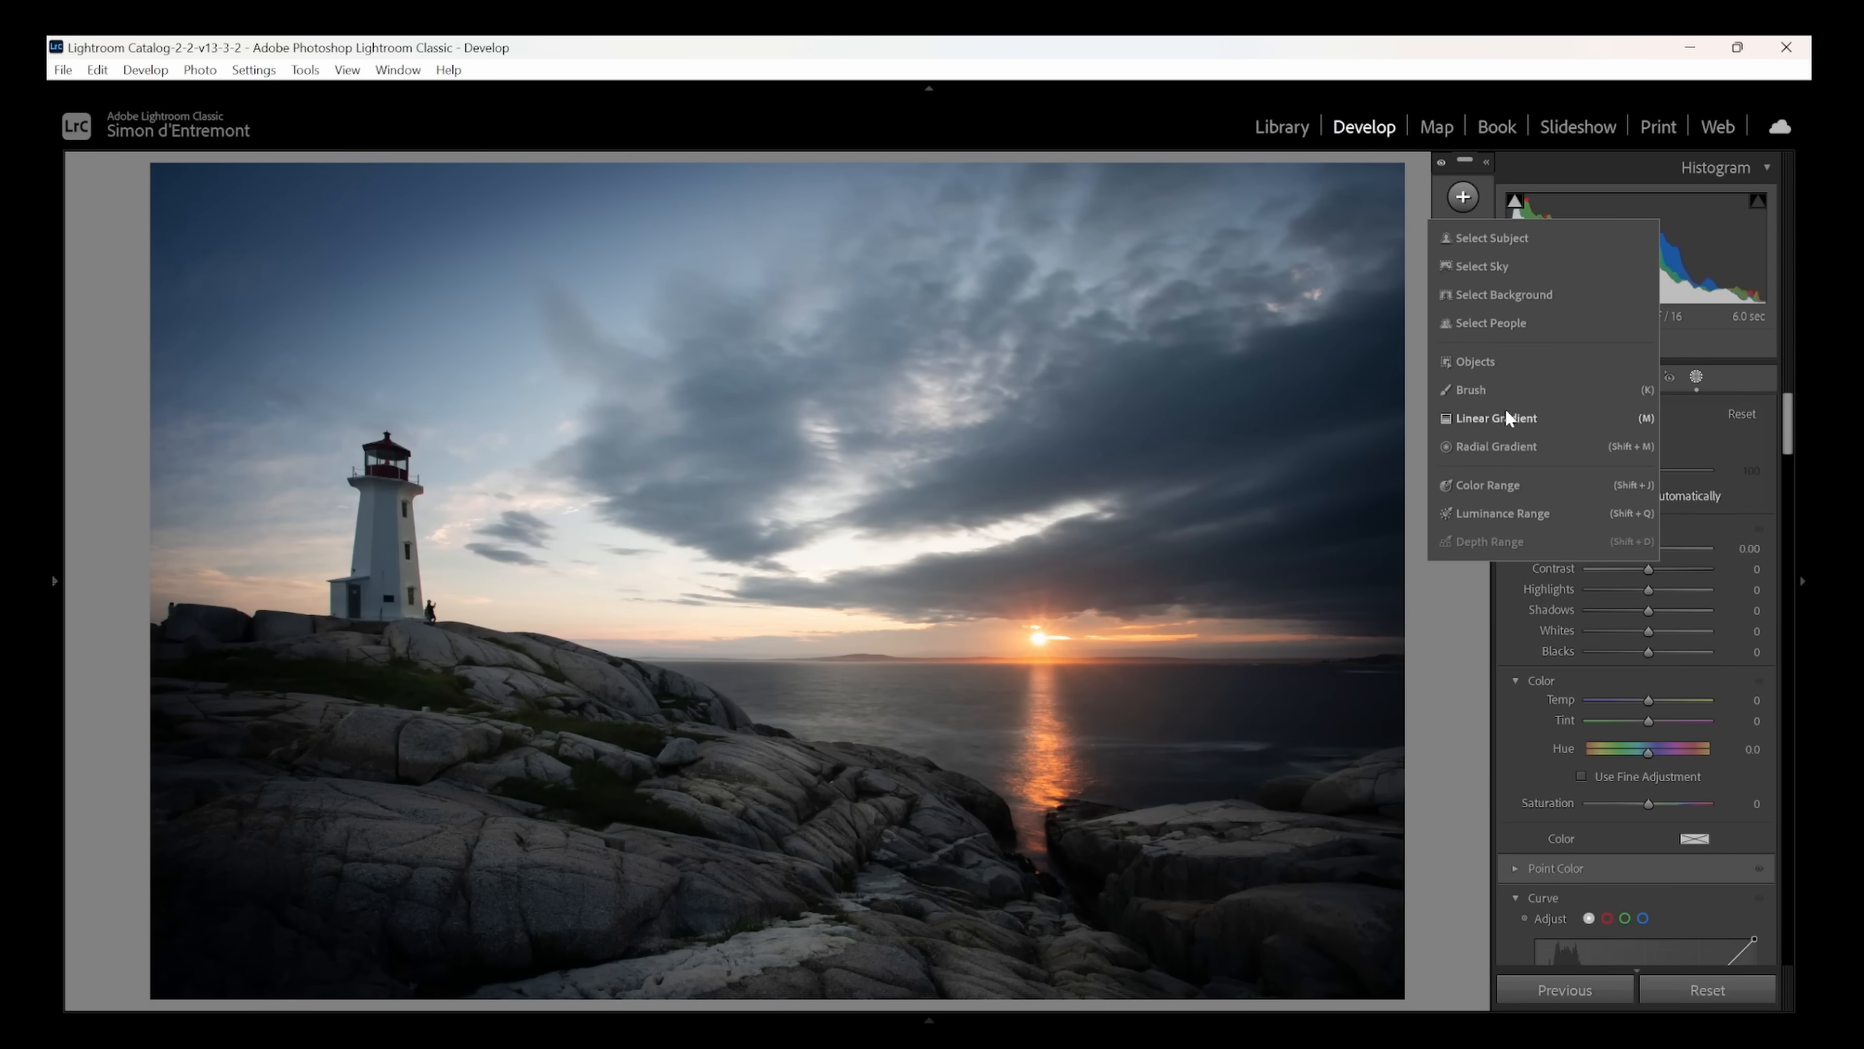
- Add a linear gradient mask from the photo's top edge down into the sky and set its exposure to −0.93
left_click(1508, 416)
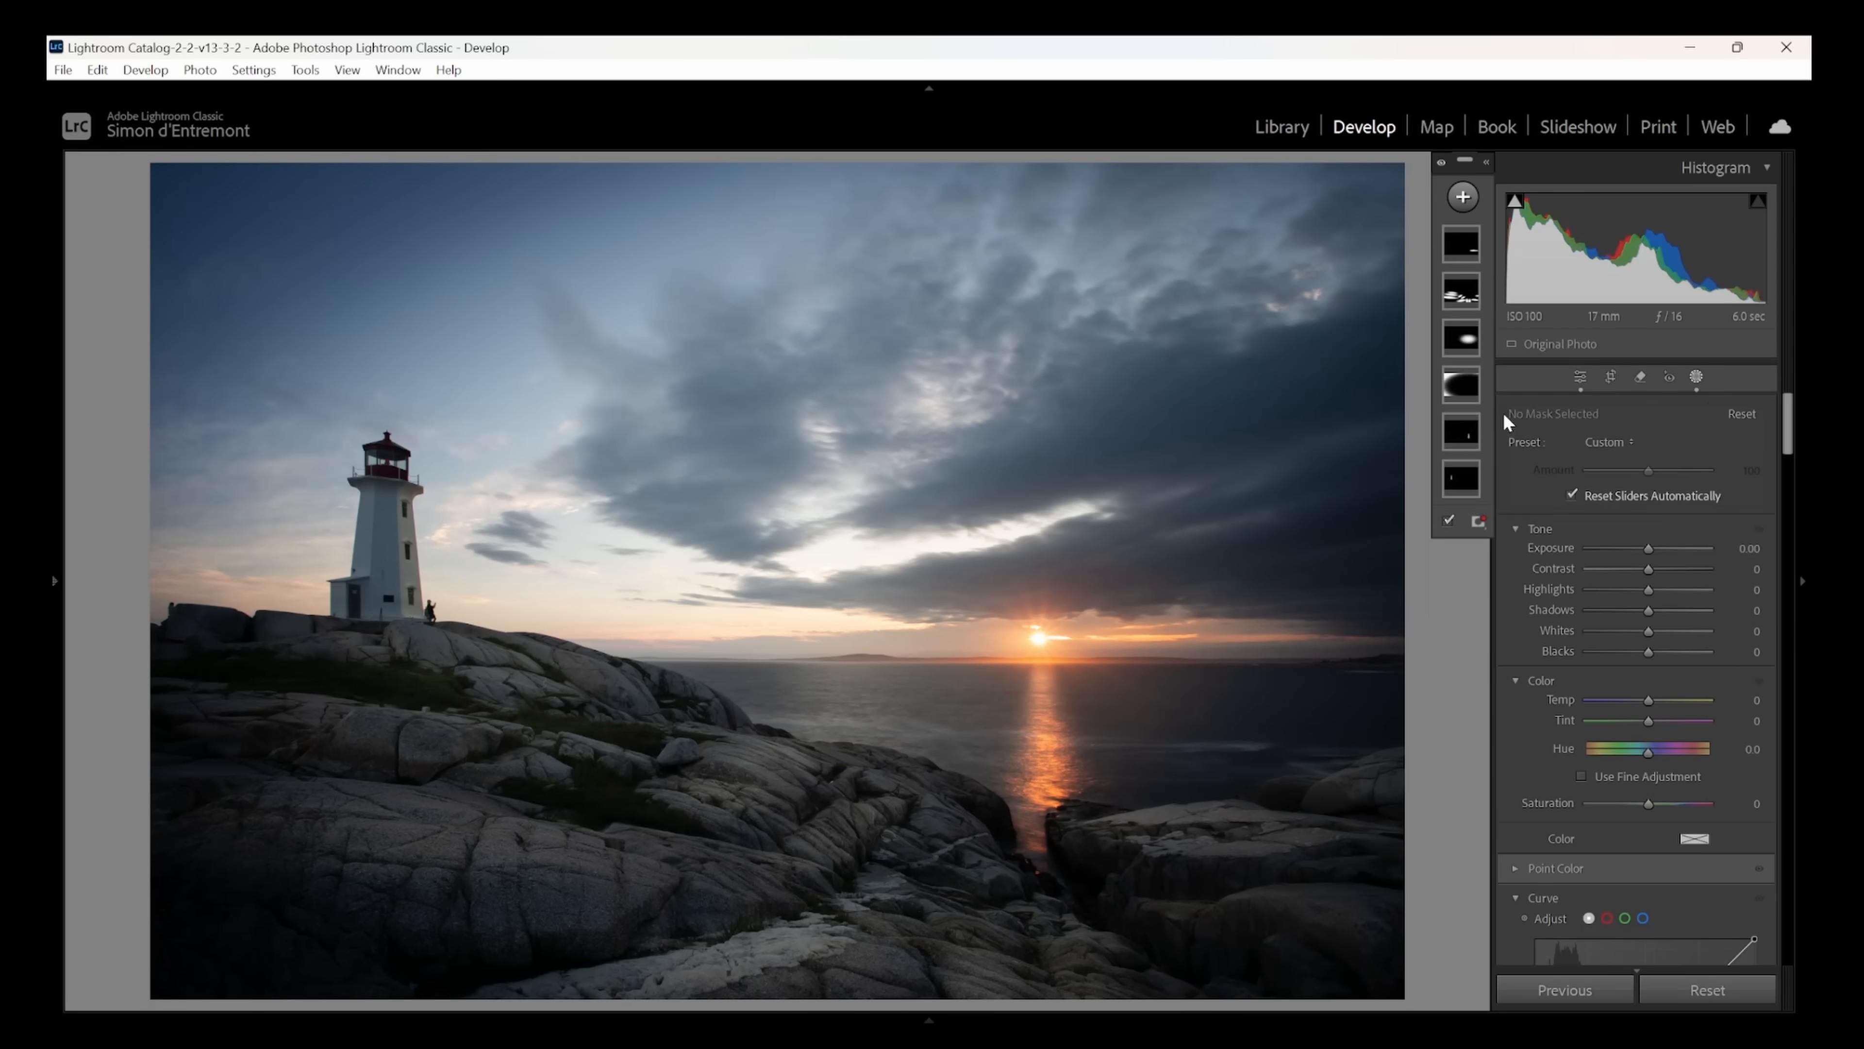
left_click_drag(933, 167, 932, 418)
left_click_drag(1649, 578, 1634, 582)
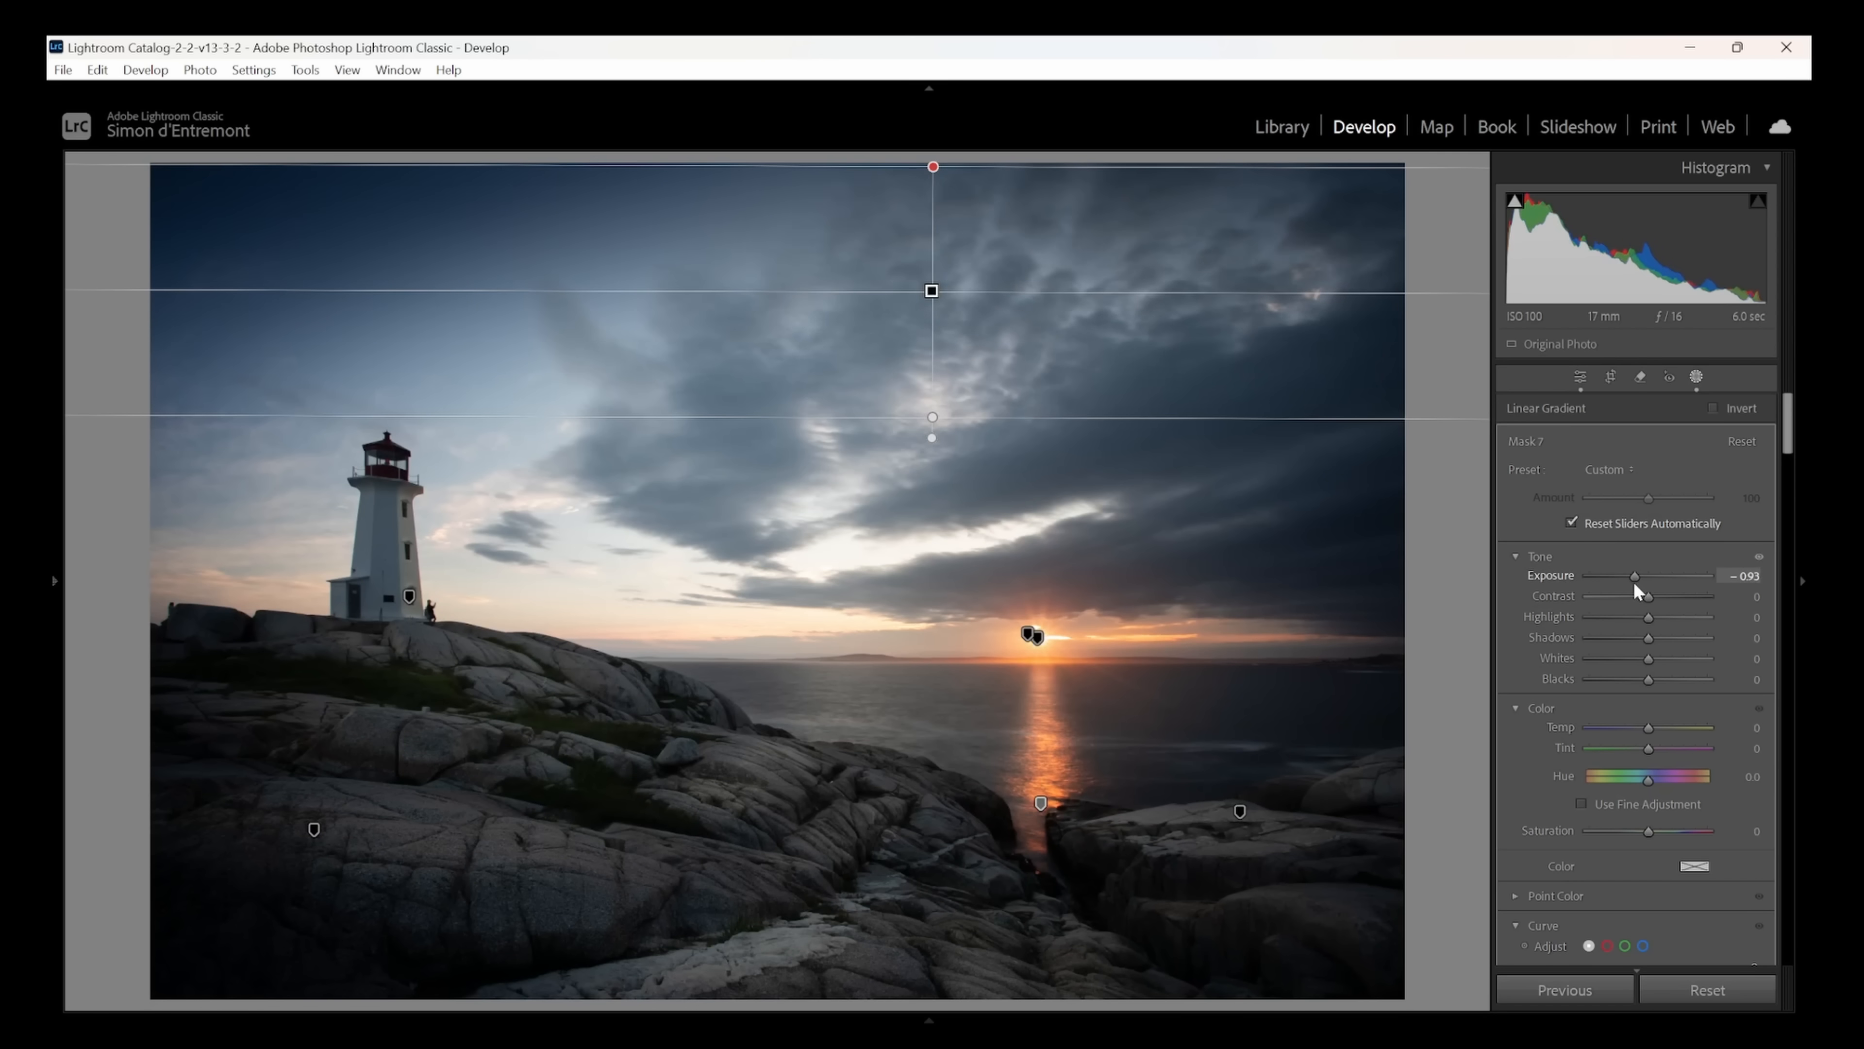
- Add a linear gradient mask from the photo's bottom edge up over the foreground rocks and lower its exposure
left_click(1462, 197)
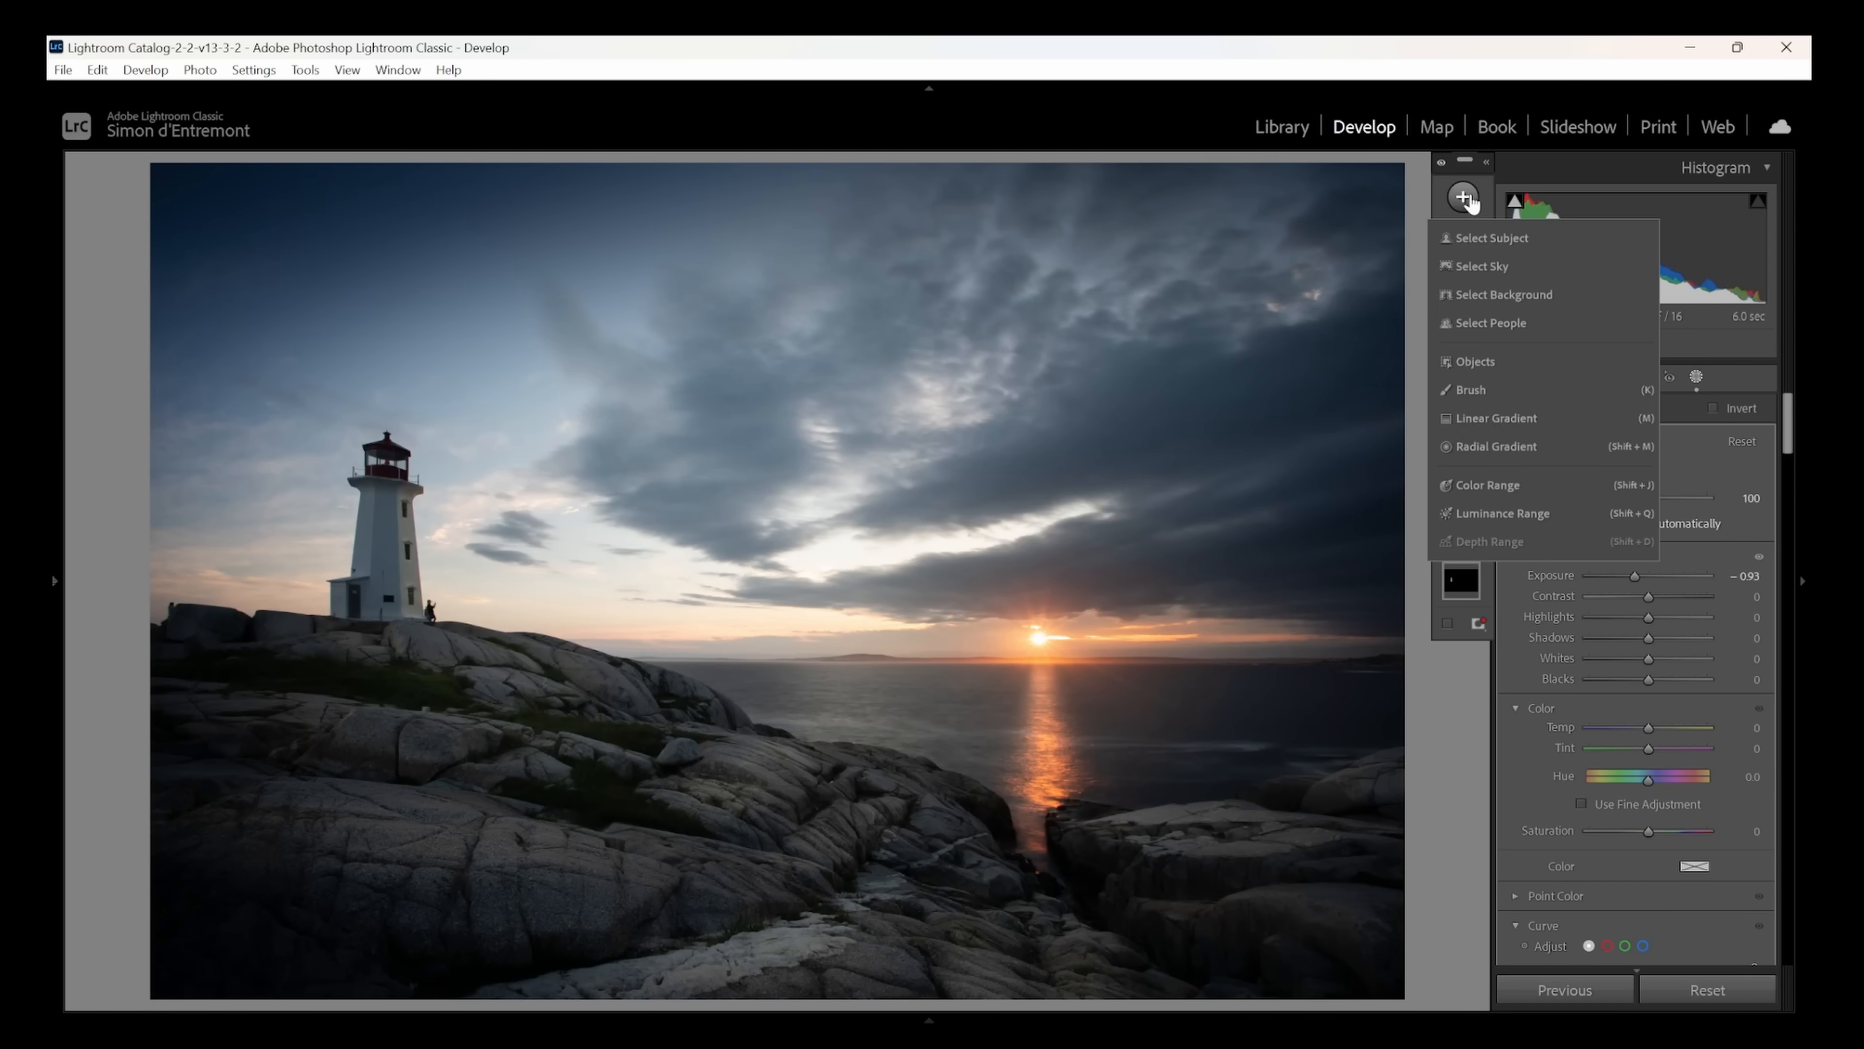
left_click(1494, 419)
left_click_drag(967, 995, 968, 899)
left_click_drag(1649, 576, 1638, 575)
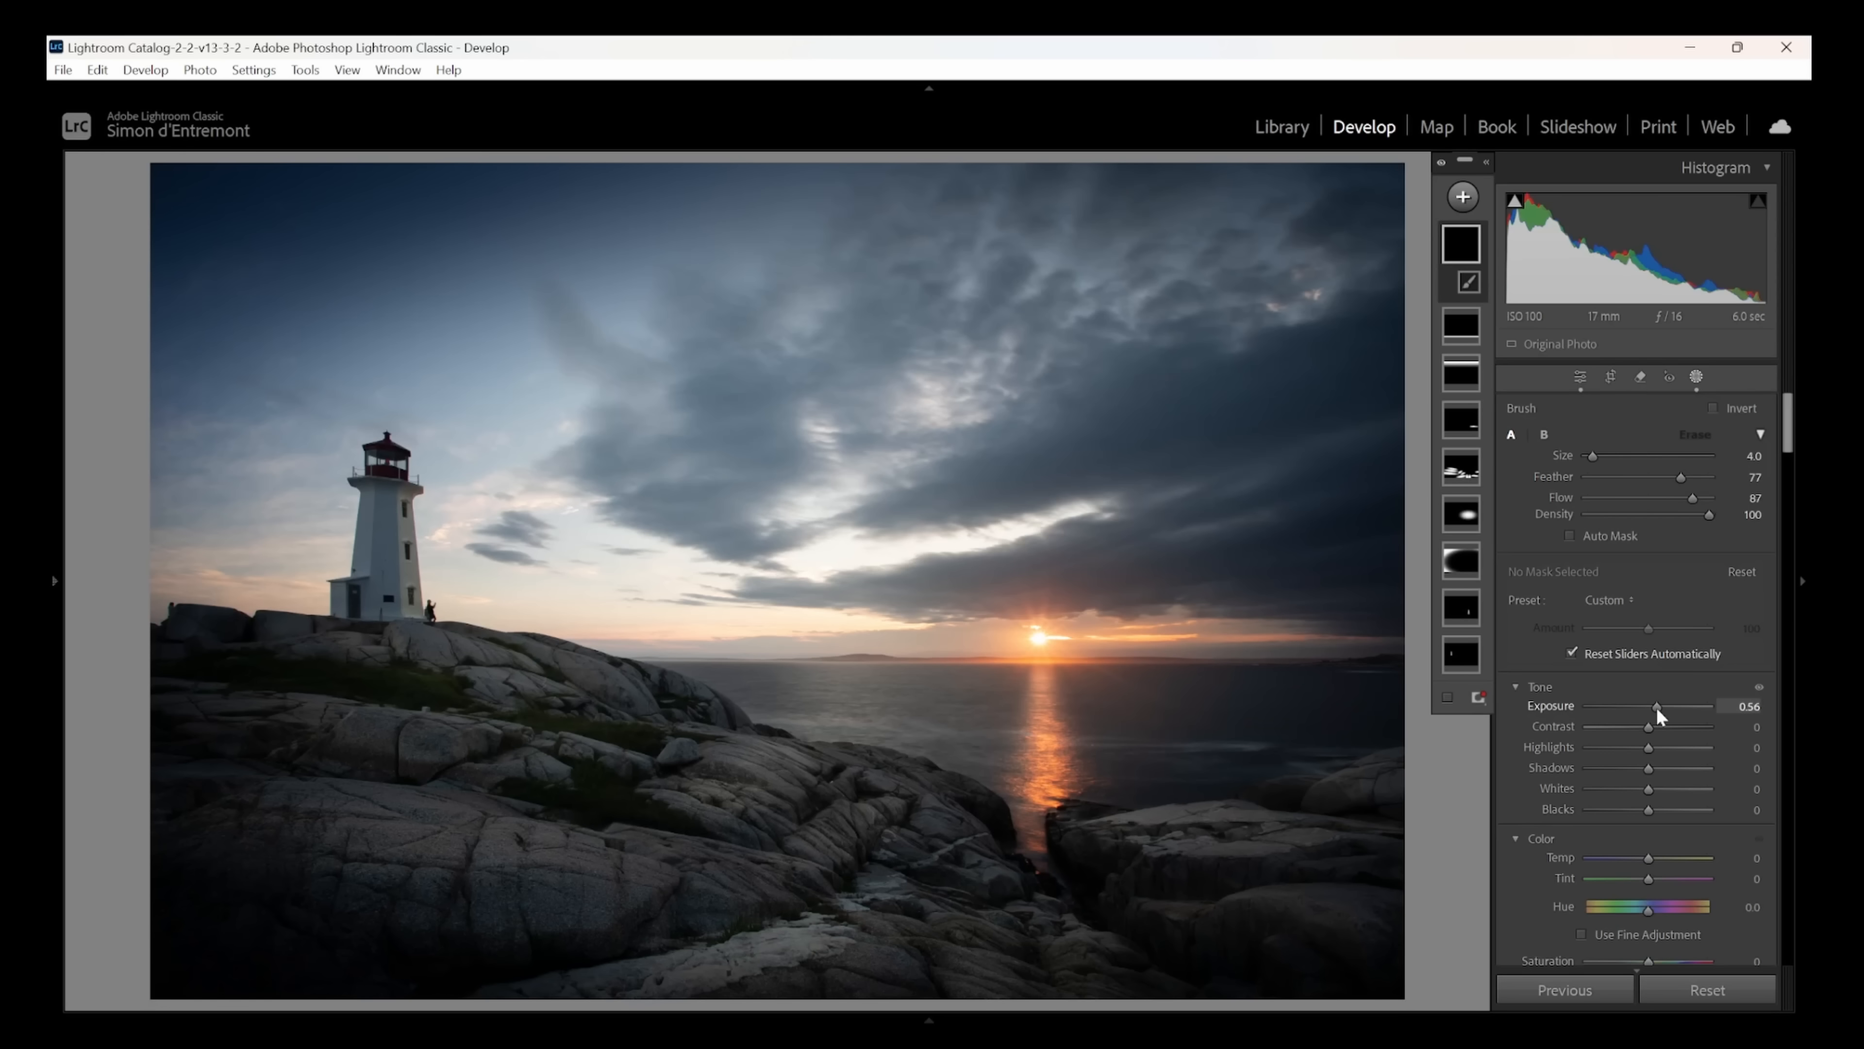
- Paint a brush mask along the cloud undersides radiating from the sun toward the right edge, with temperature 16 and exposure 0.42
left_click_drag(1660, 858, 1664, 858)
mouse_move(1371, 529)
left_mouse_down()
mouse_move(1140, 591)
mouse_move(1392, 521)
left_mouse_up()
mouse_move(1287, 614)
left_mouse_down()
mouse_move(1183, 636)
mouse_move(1028, 609)
mouse_move(1116, 611)
left_mouse_up()
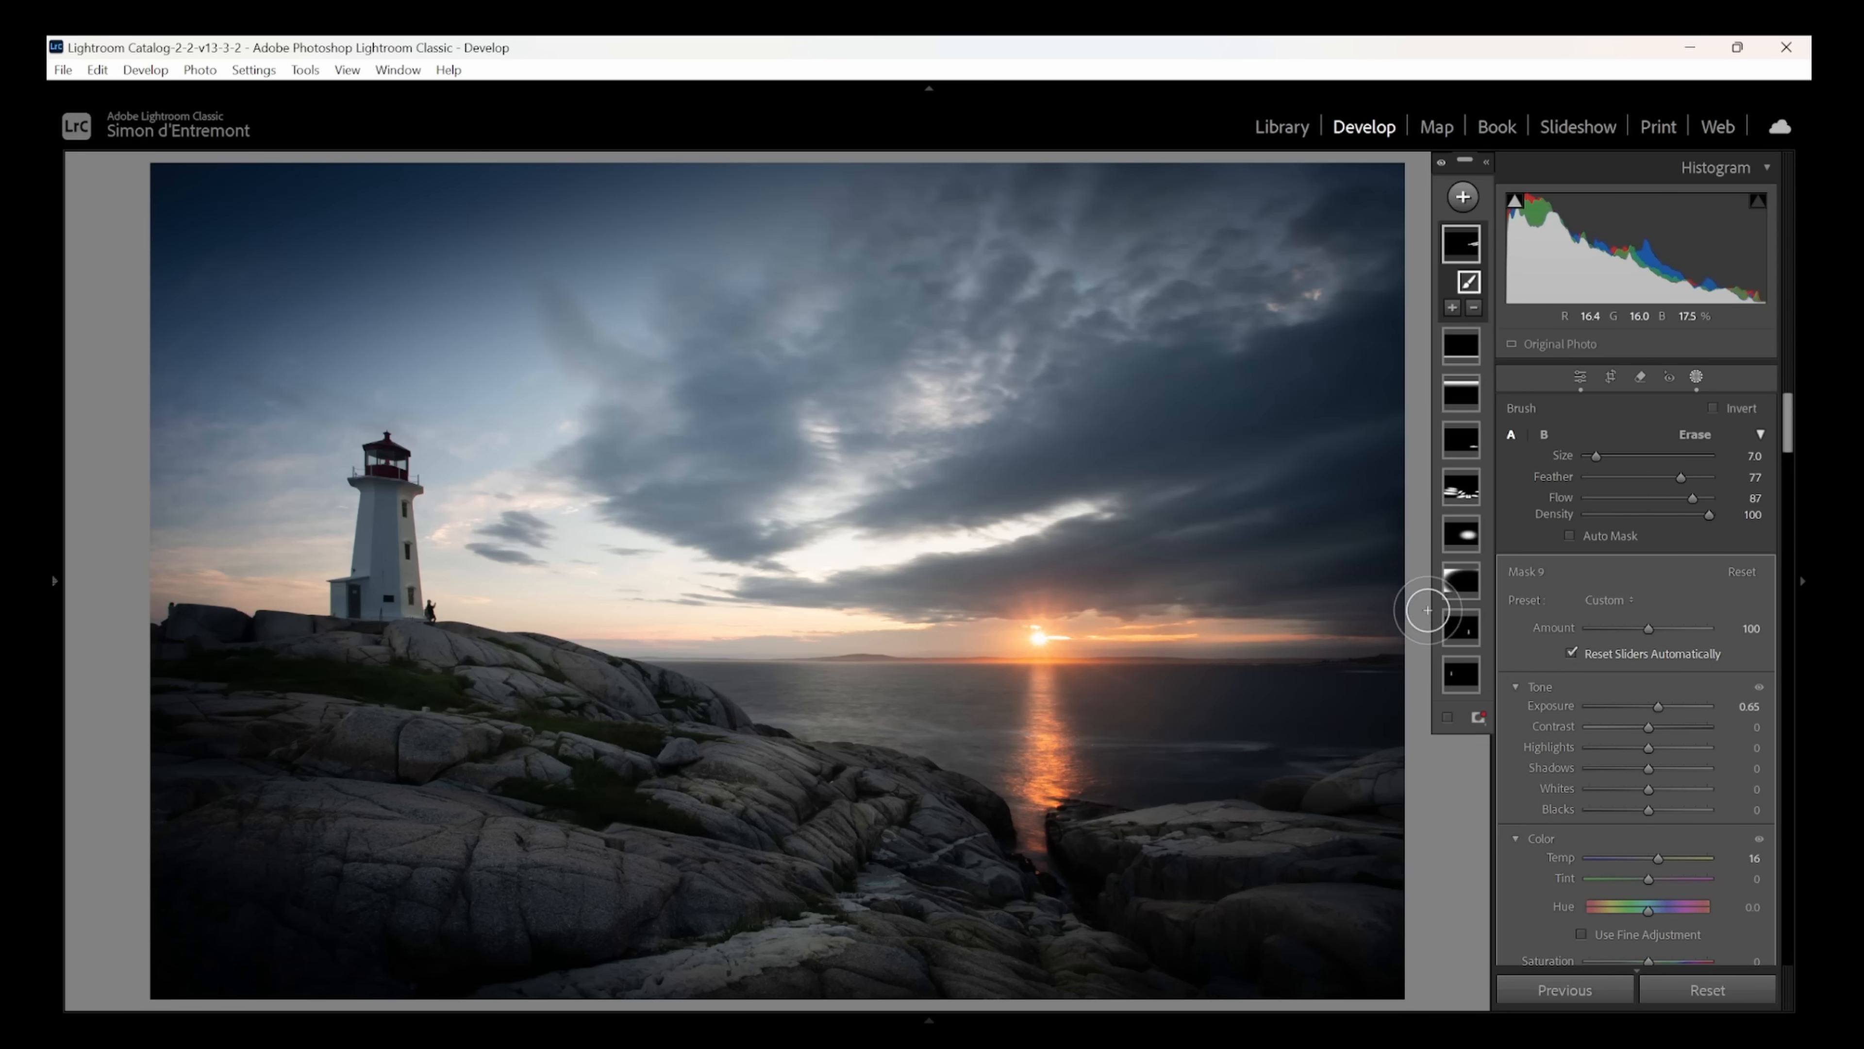
left_click_drag(1102, 587, 1399, 501)
scroll(1111, 565, "up", 2)
mouse_move(1108, 562)
left_mouse_down()
mouse_move(1385, 480)
mouse_move(944, 613)
left_mouse_up()
left_click_drag(1126, 518, 1406, 417)
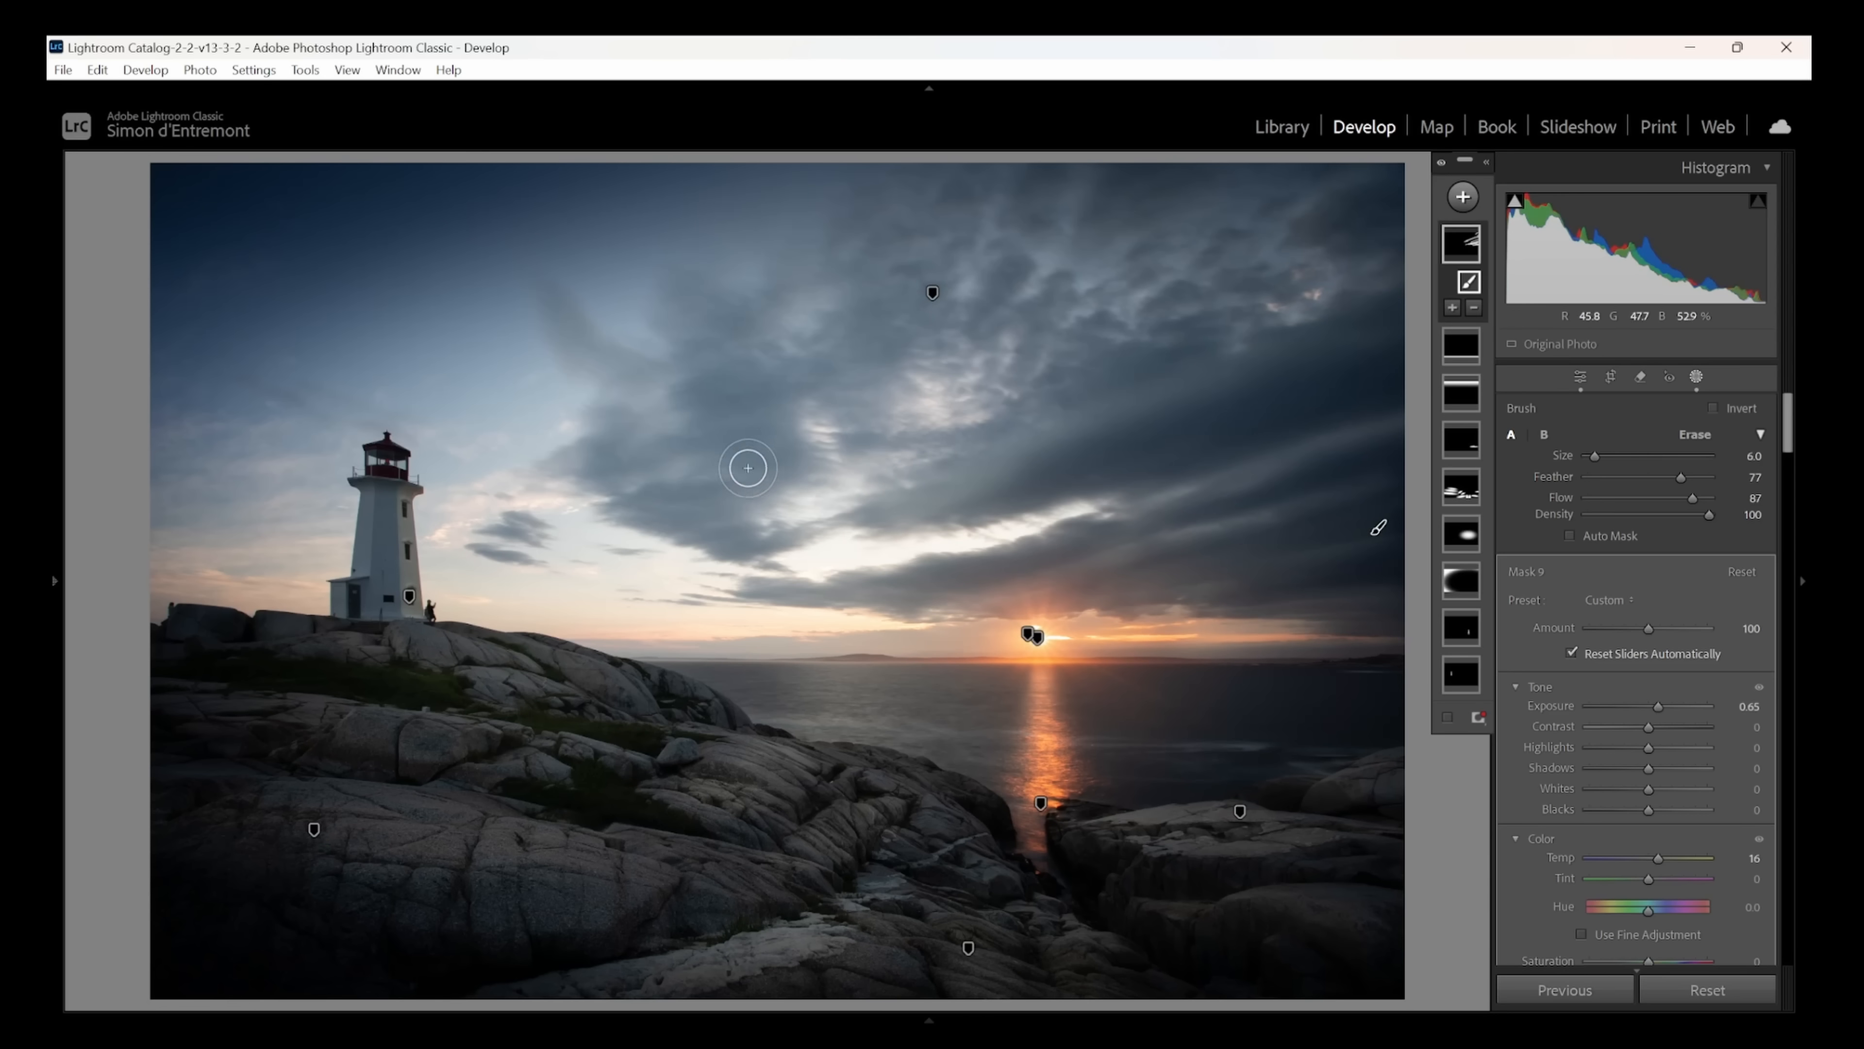
left_click_drag(1657, 698, 1654, 703)
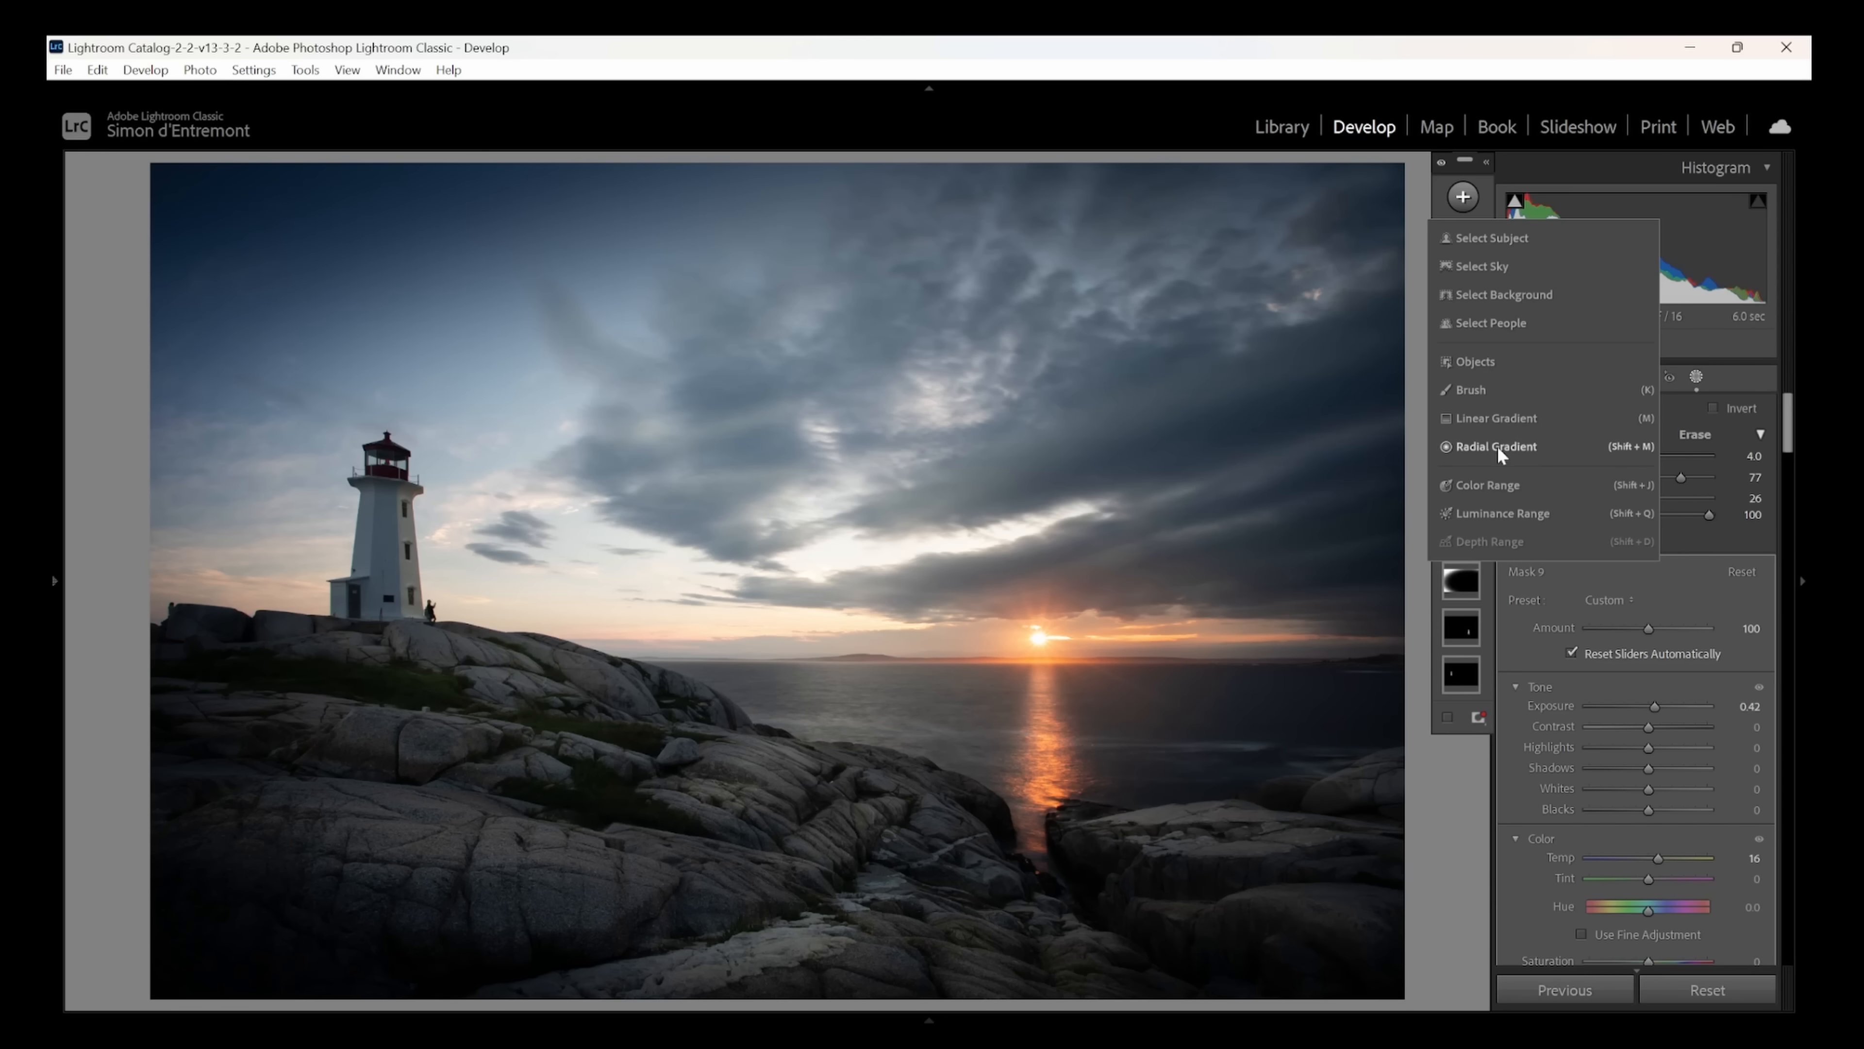
- Add a large radial gradient mask over the upper clouds, tilt it up to the right, and set its clarity to 85
left_click(1495, 444)
left_click_drag(932, 293, 1417, 507)
left_click_drag(1329, 427, 1398, 286)
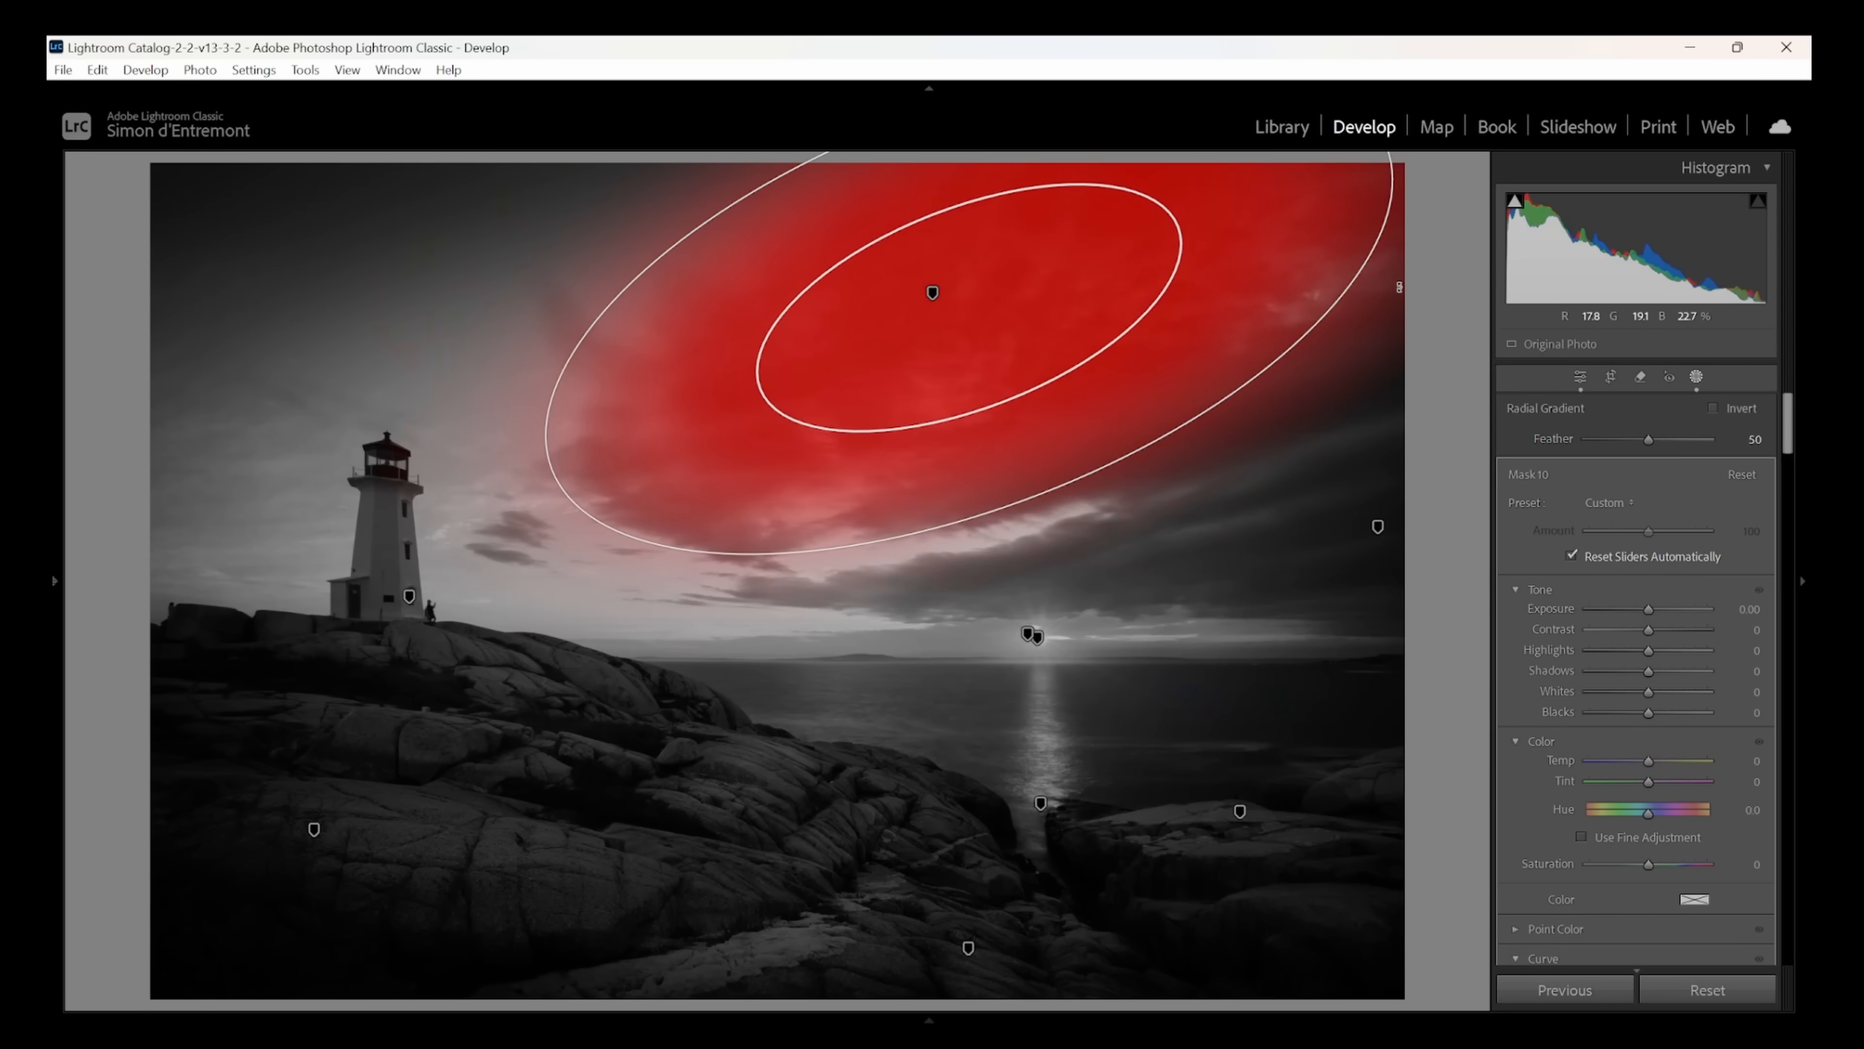
left_click_drag(1790, 441, 1798, 524)
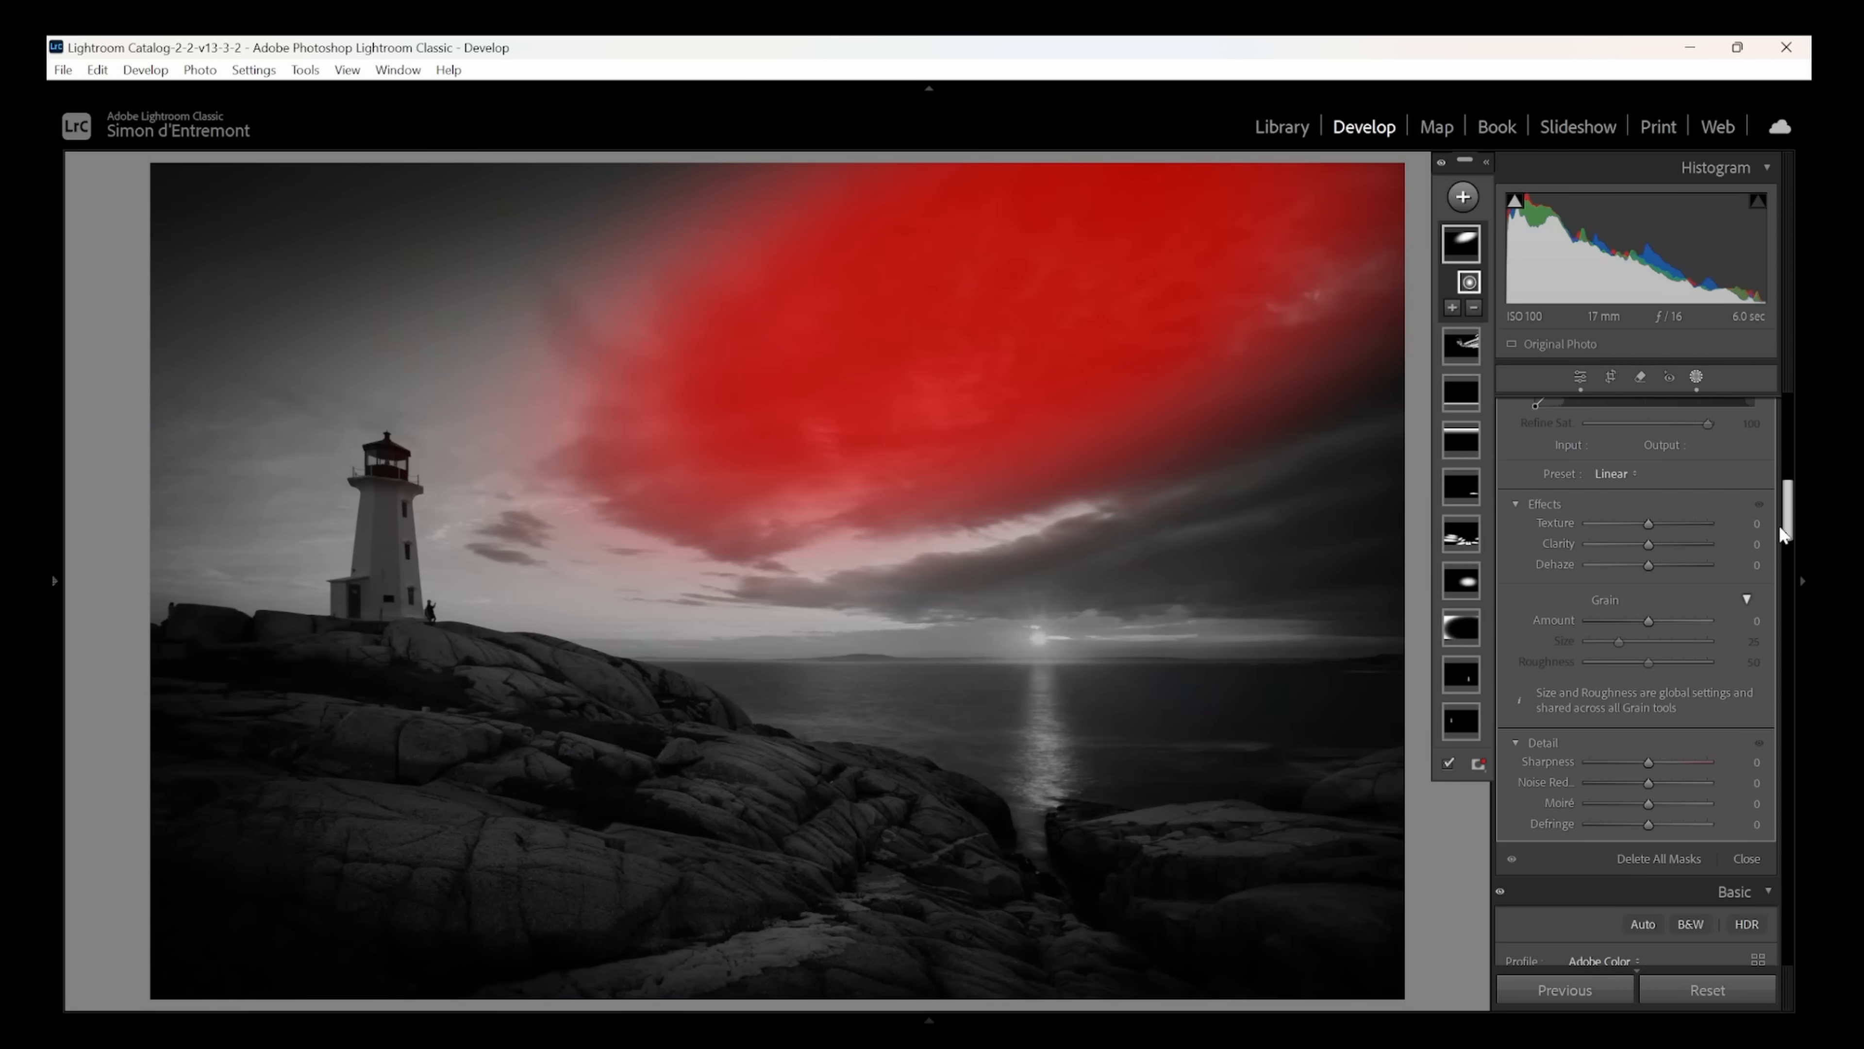
left_click_drag(1648, 545, 1711, 552)
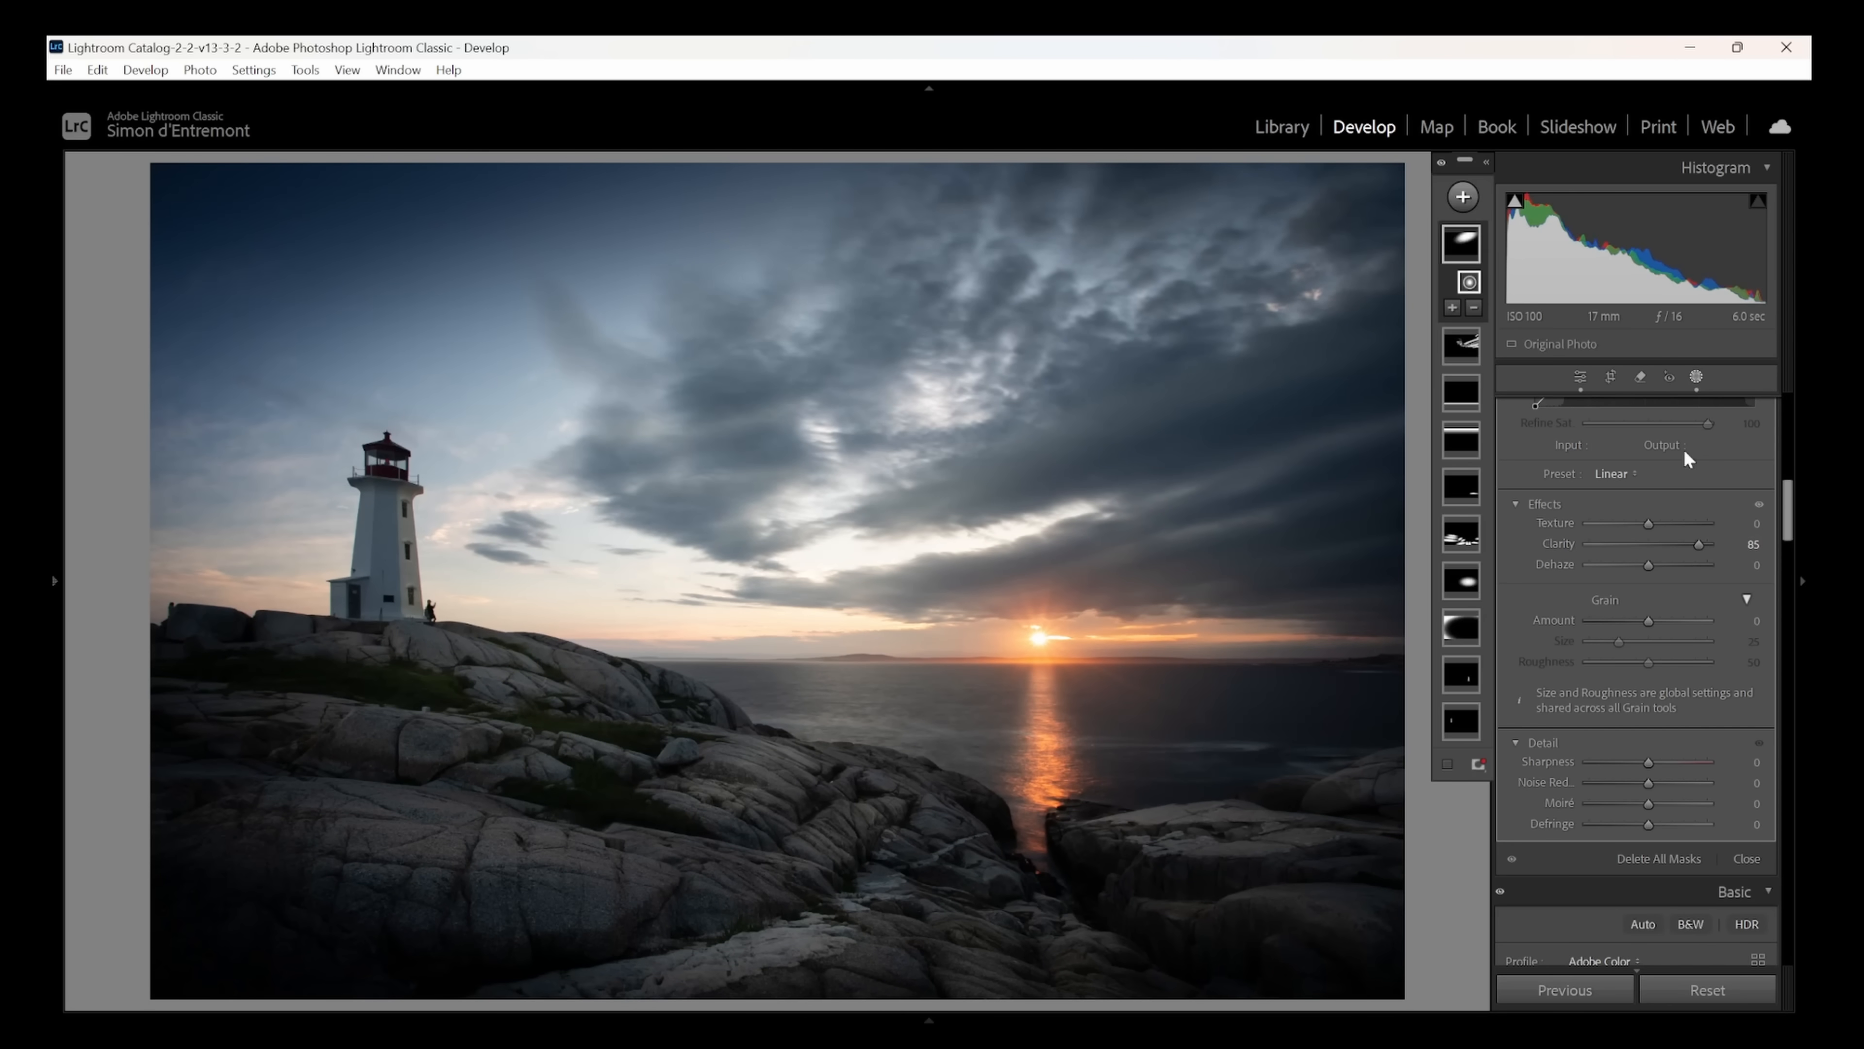
- Add a wide, flat radial gradient mask over the bright cloud gap between the lighthouse and the sun
left_click(1697, 378)
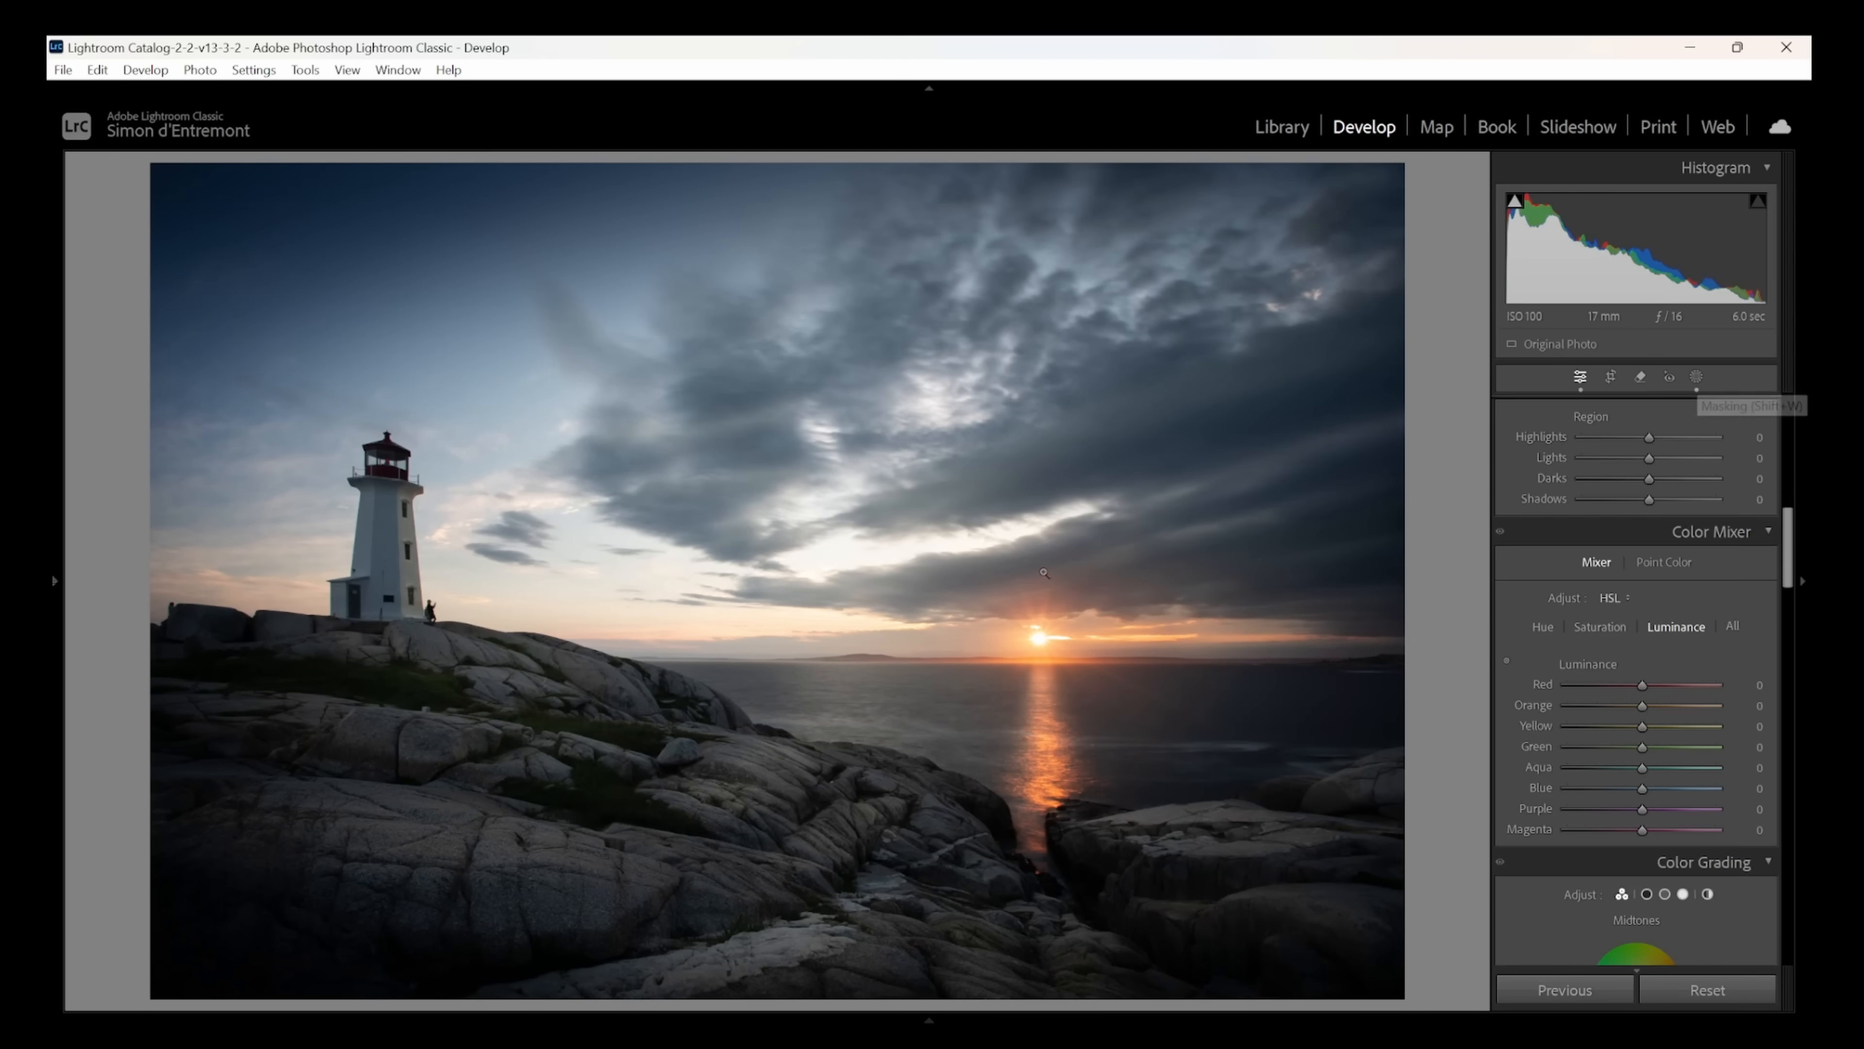
left_click(1138, 517)
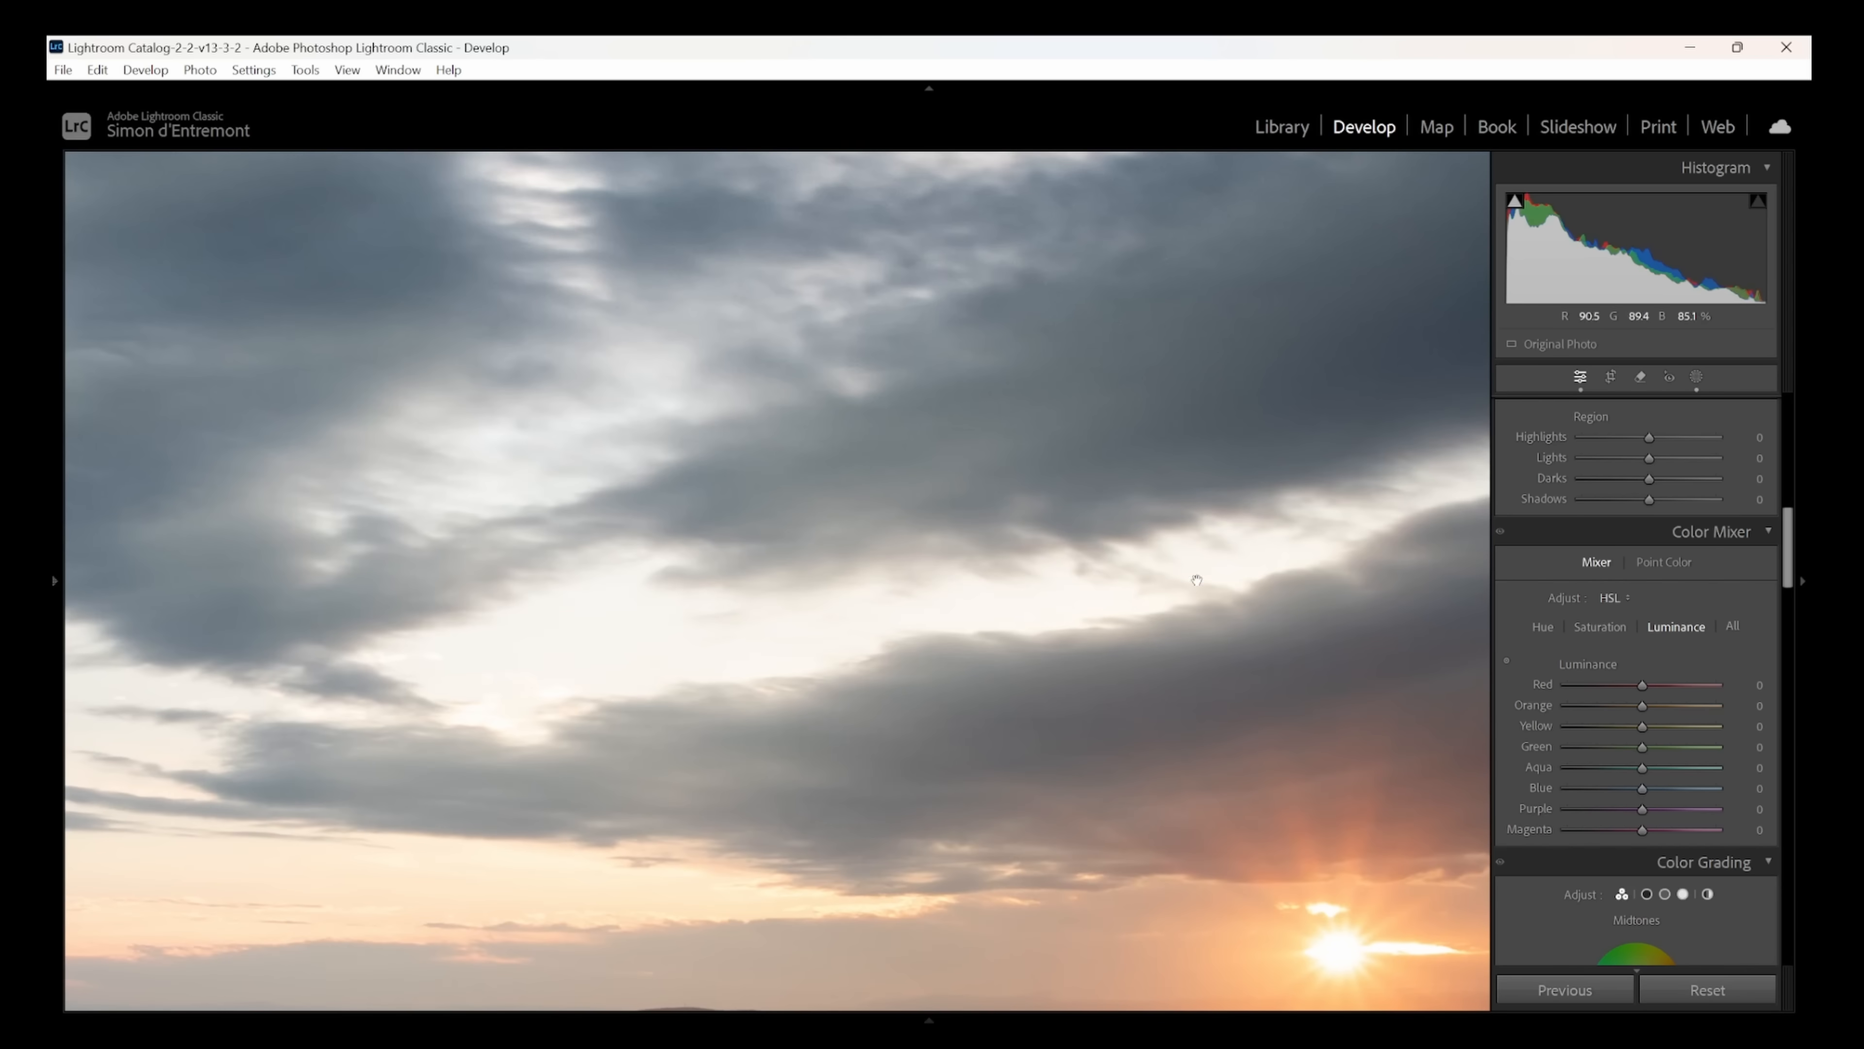
left_click_drag(1196, 580, 919, 507)
left_click(814, 527)
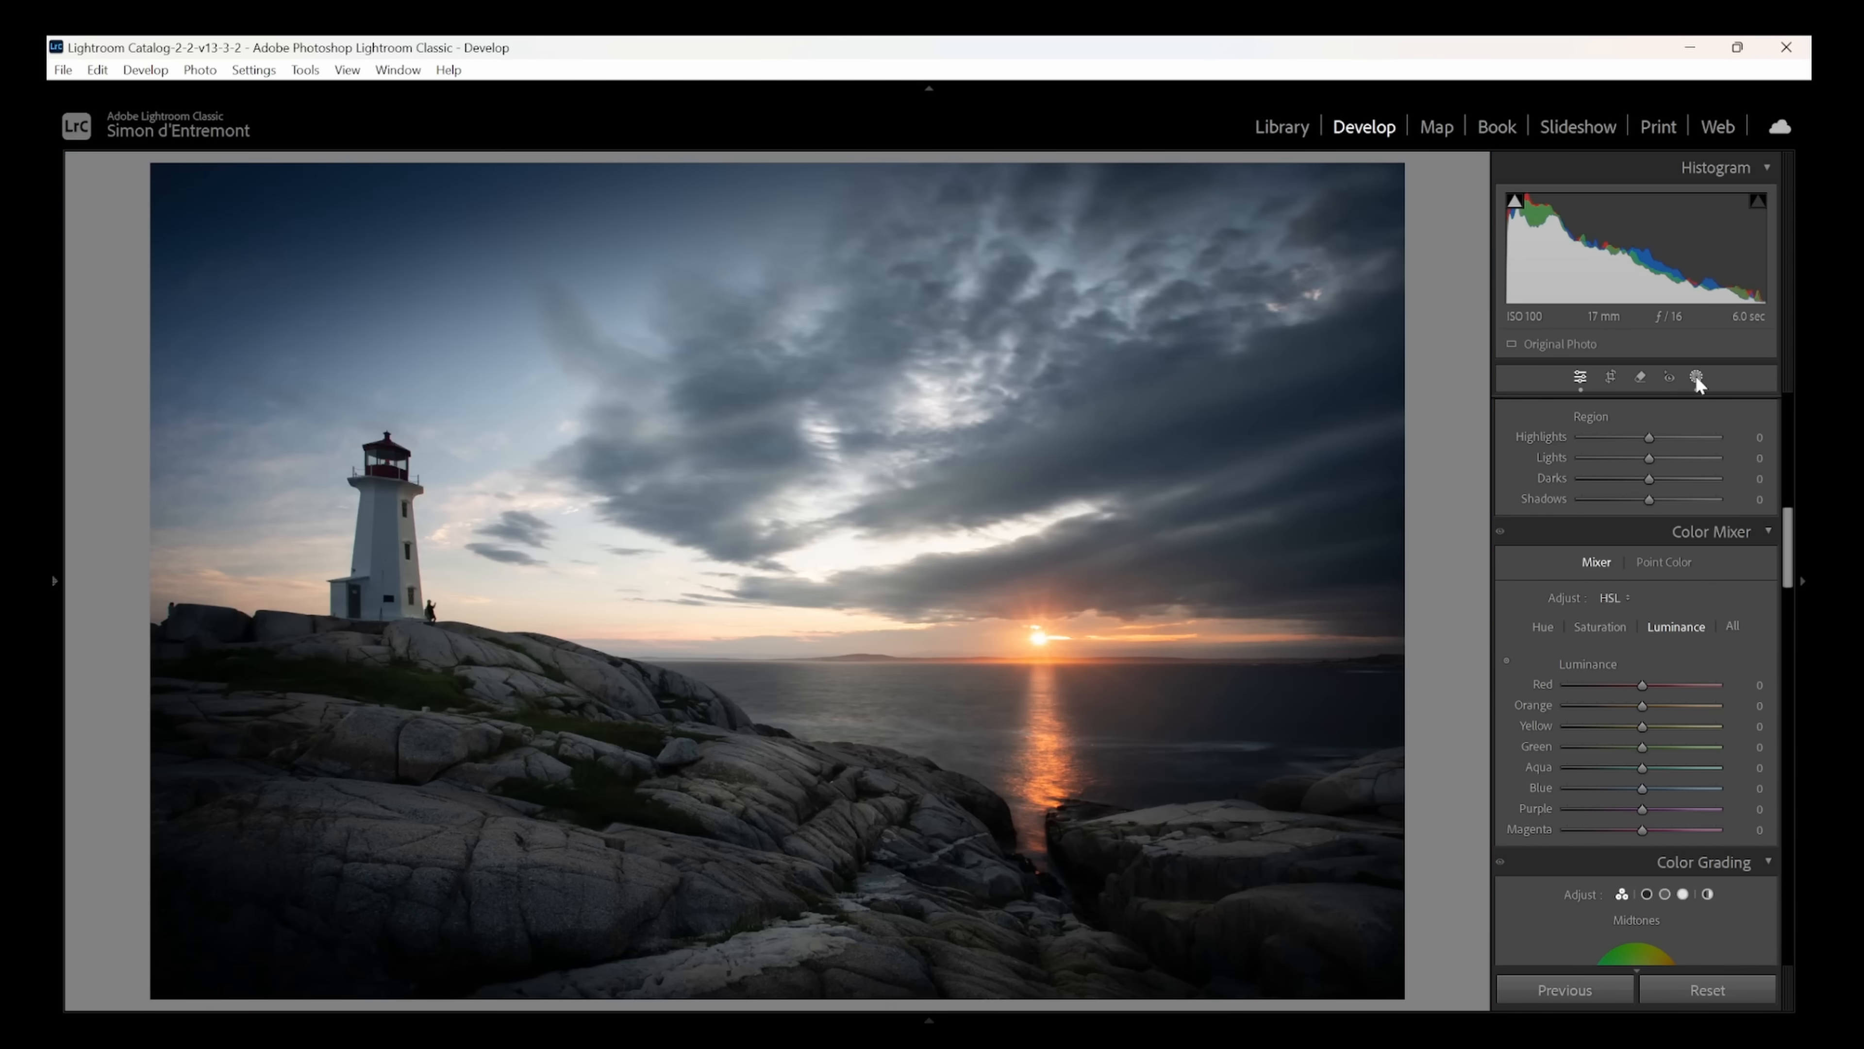
left_click(1697, 377)
left_click(1463, 199)
left_click(1494, 445)
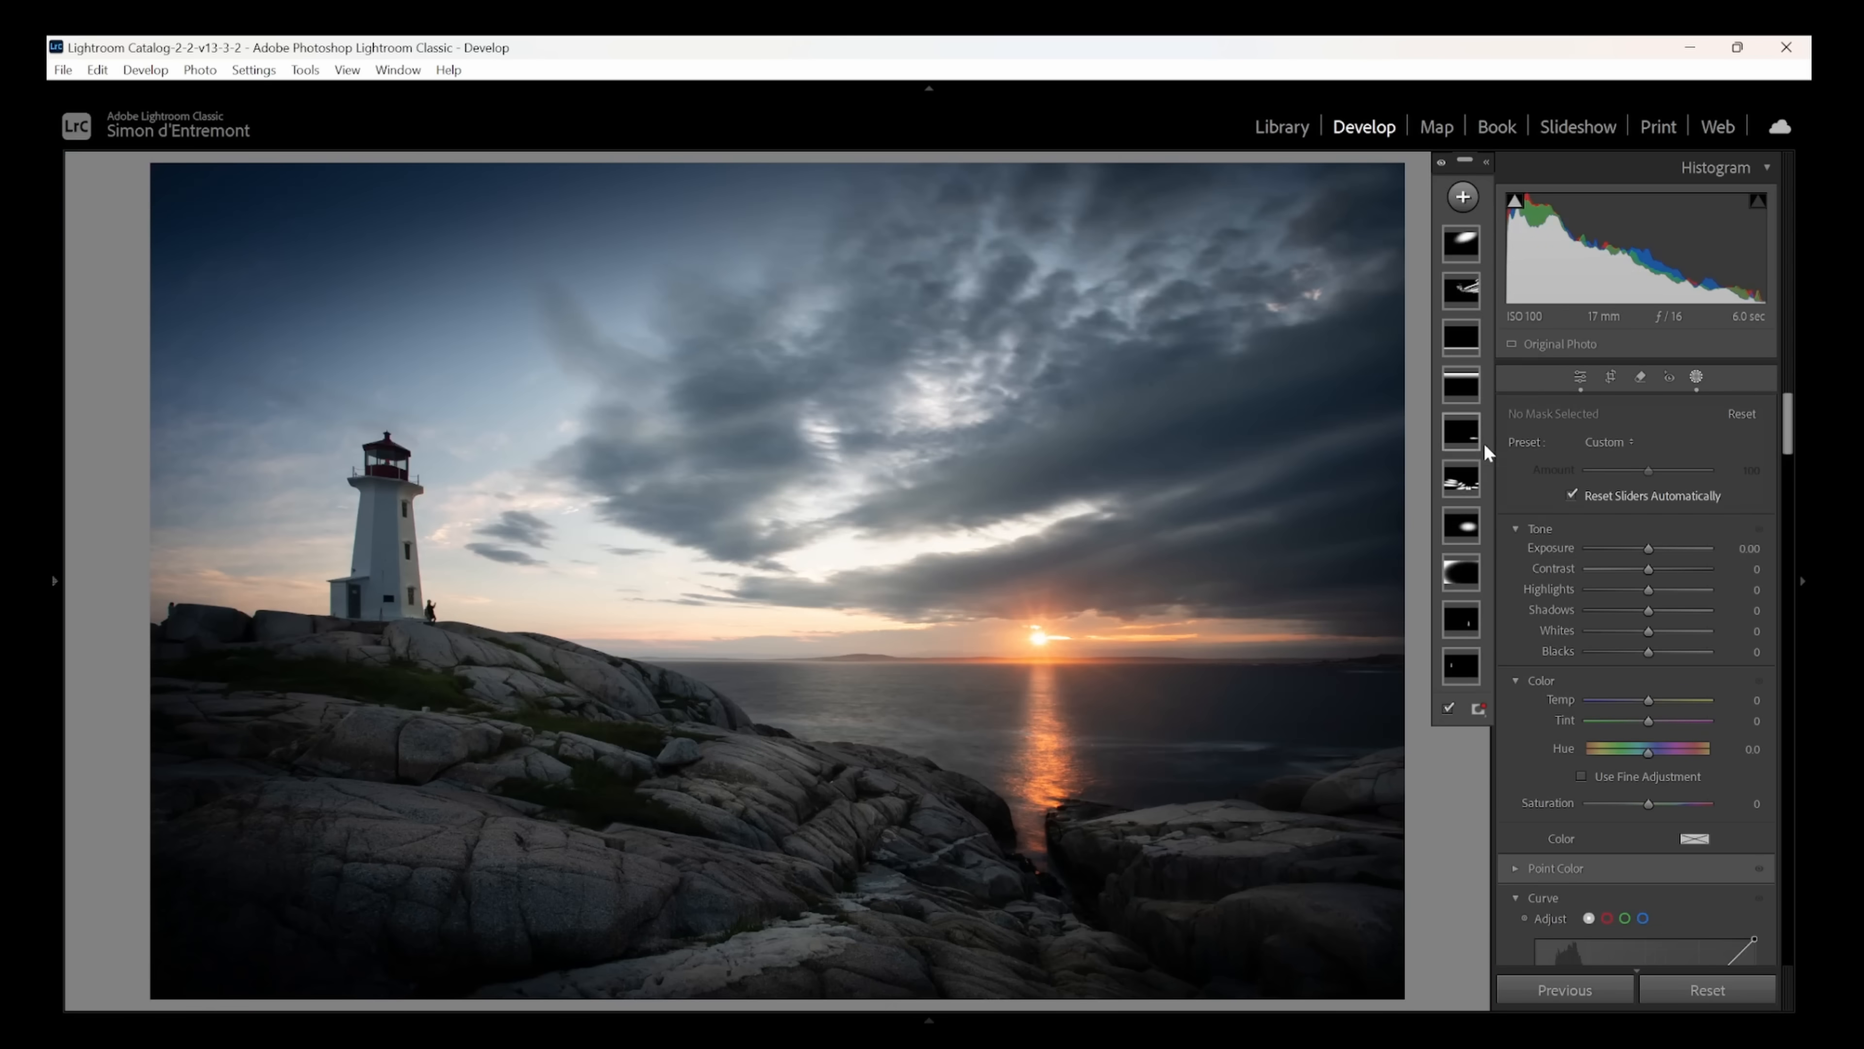
left_click_drag(900, 522, 1232, 612)
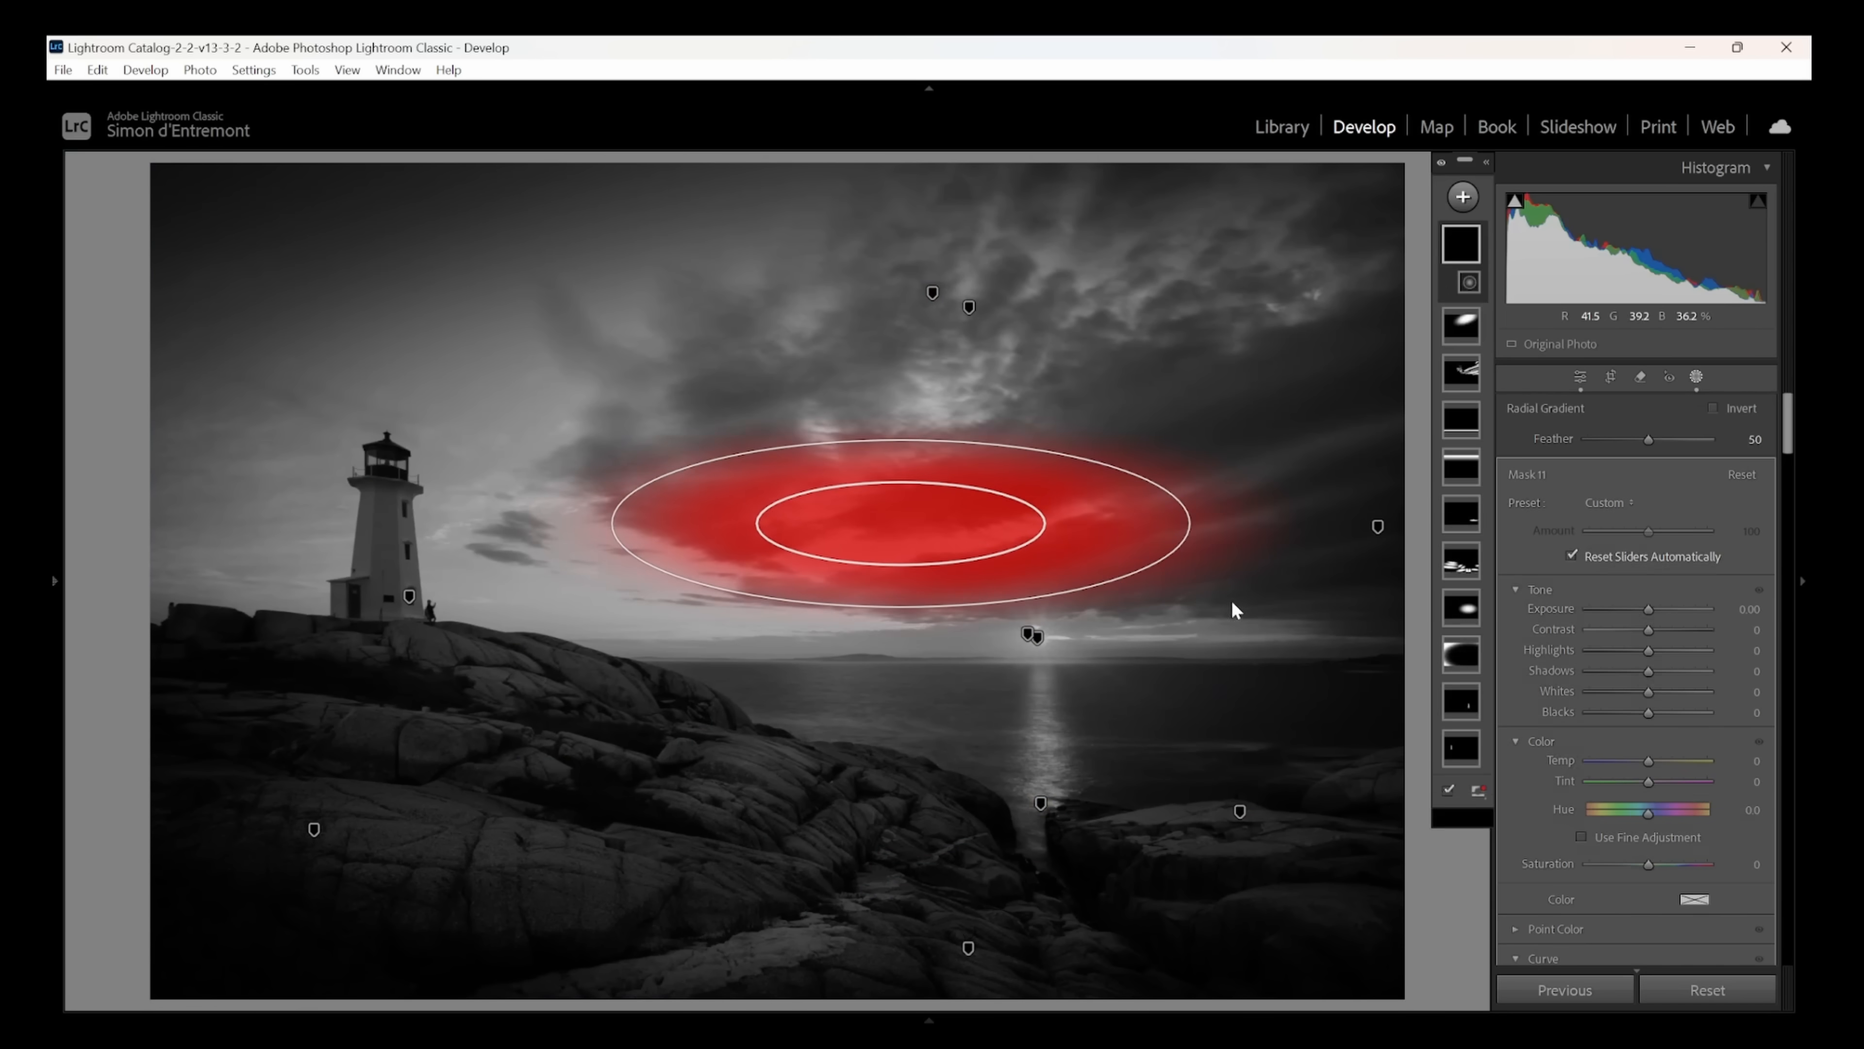
- Intersect the radial mask with a 58/89–100/100 luminance range, set exposure −0.09, highlights −25 and whites −19, and warm its temperature
right_click(1470, 252)
mouse_move(1550, 351)
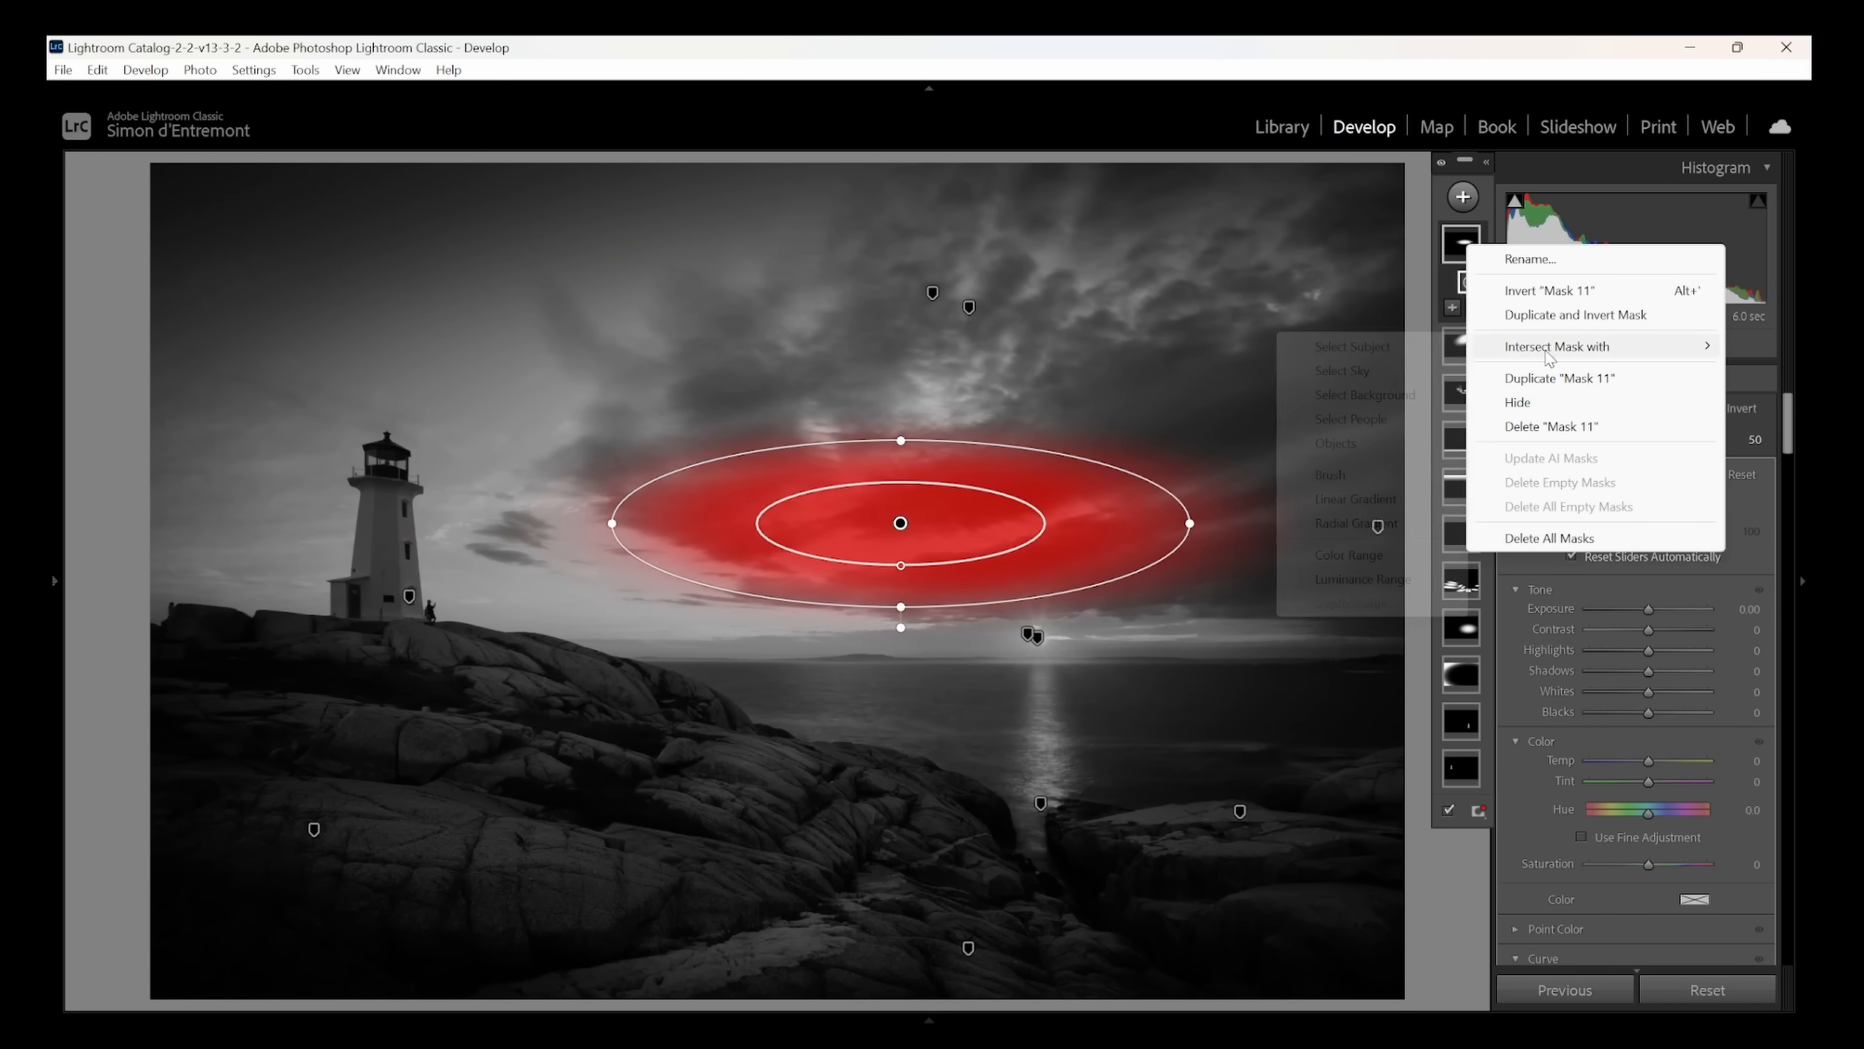
left_click(1362, 579)
left_click(982, 534)
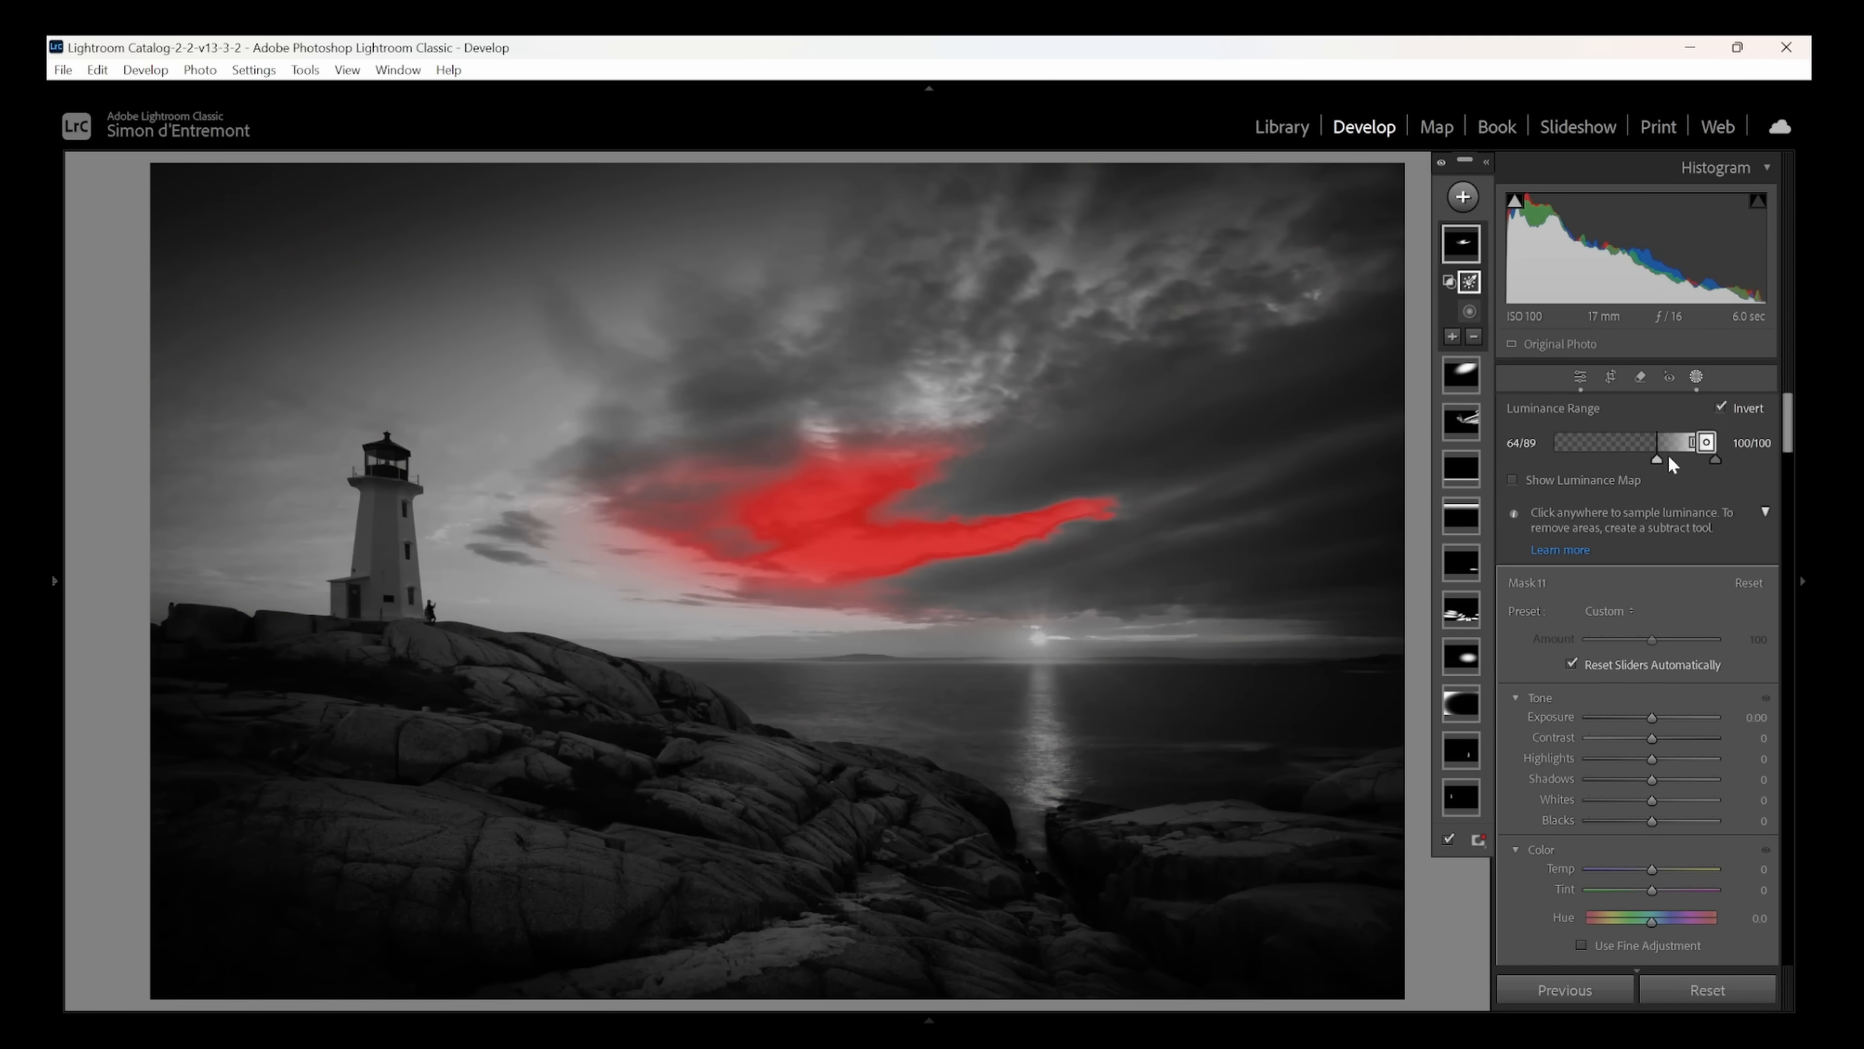
left_click_drag(1669, 458, 1649, 457)
left_click_drag(1654, 720, 1640, 800)
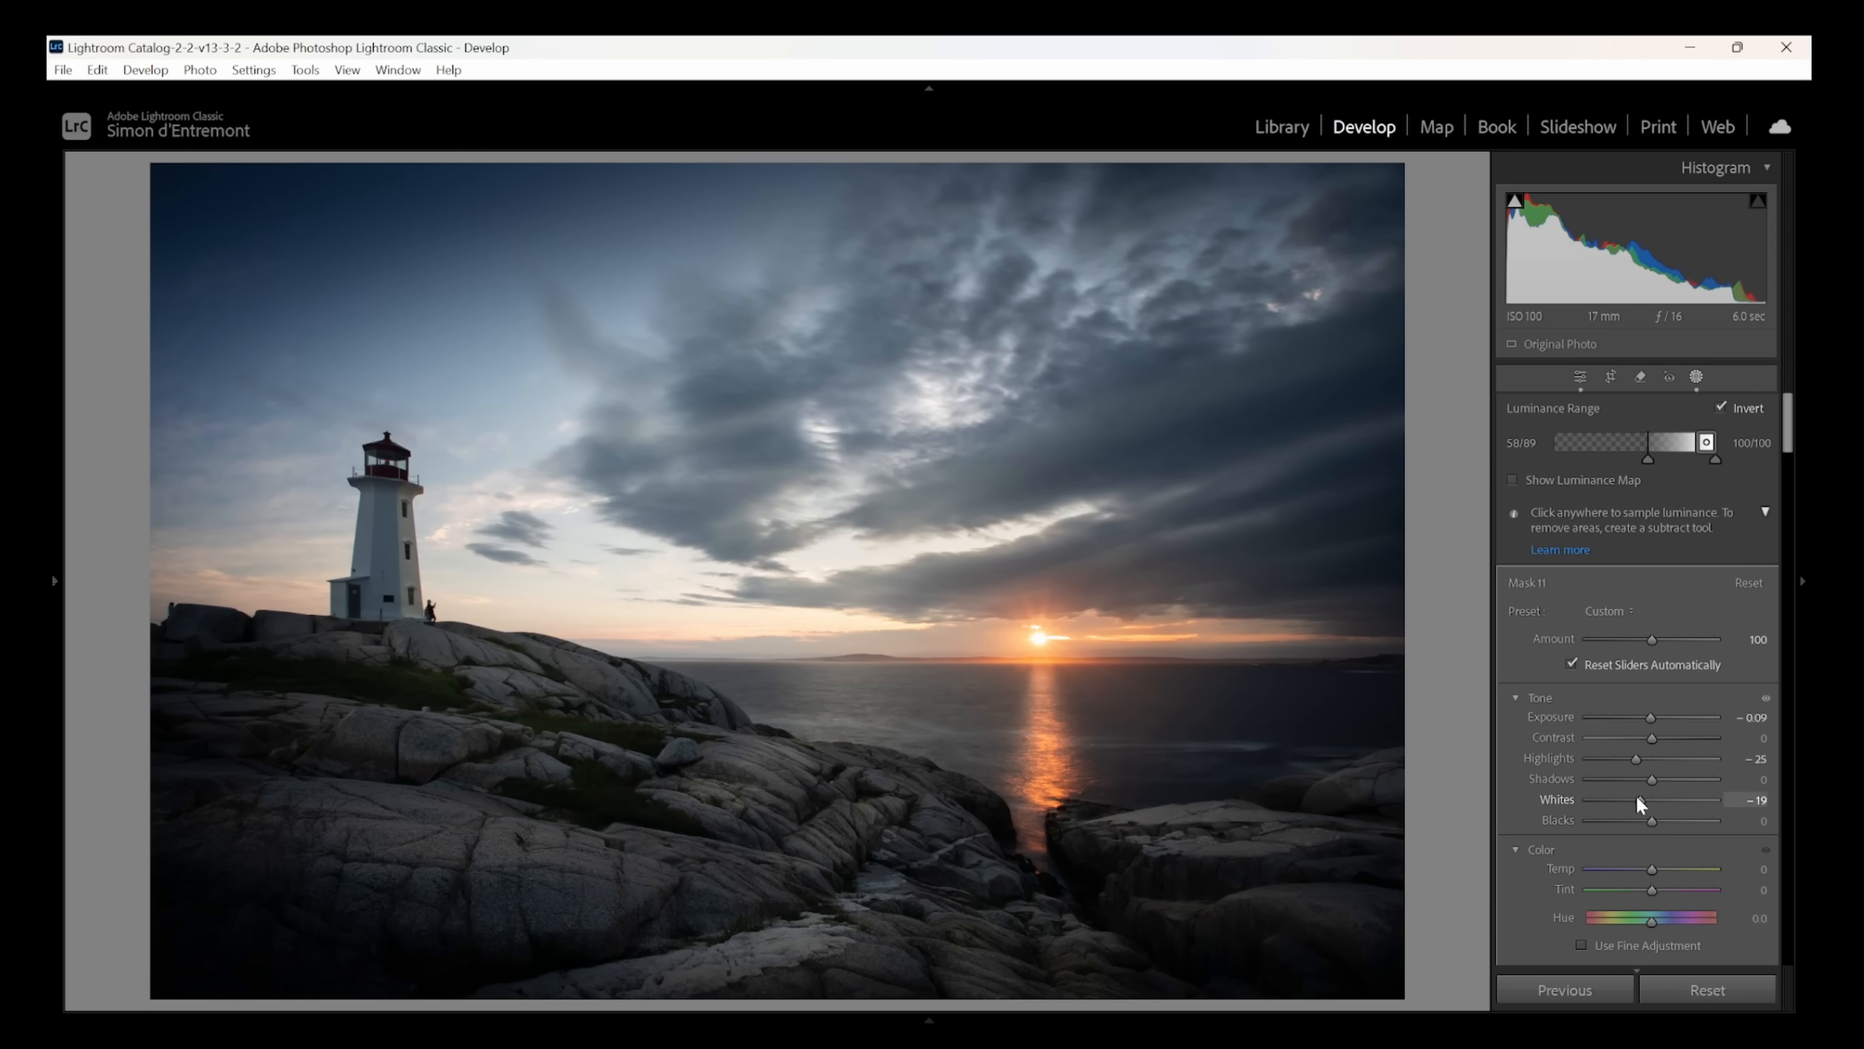
left_click_drag(1652, 869, 1661, 866)
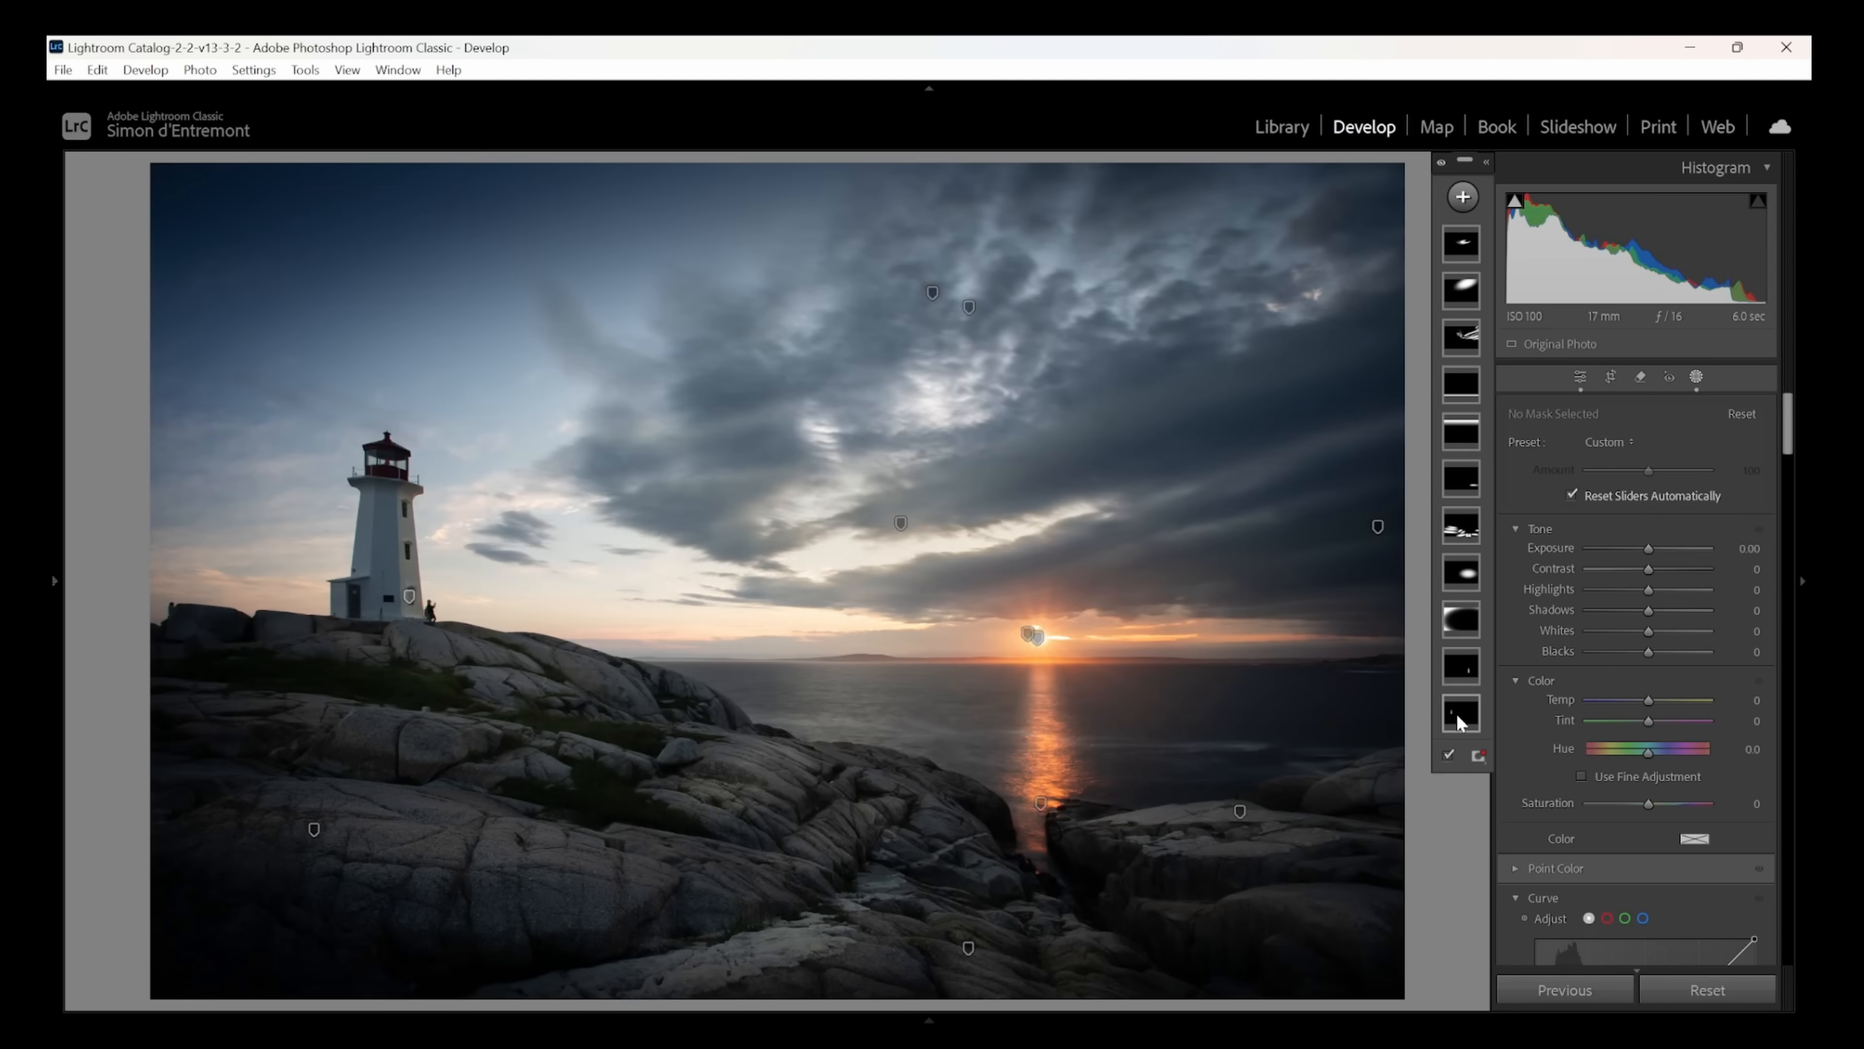
- Set the exposure to 1.12 on the lighthouse side mask and to 1.63 on the mask over the sun's reflection
left_click(1461, 712)
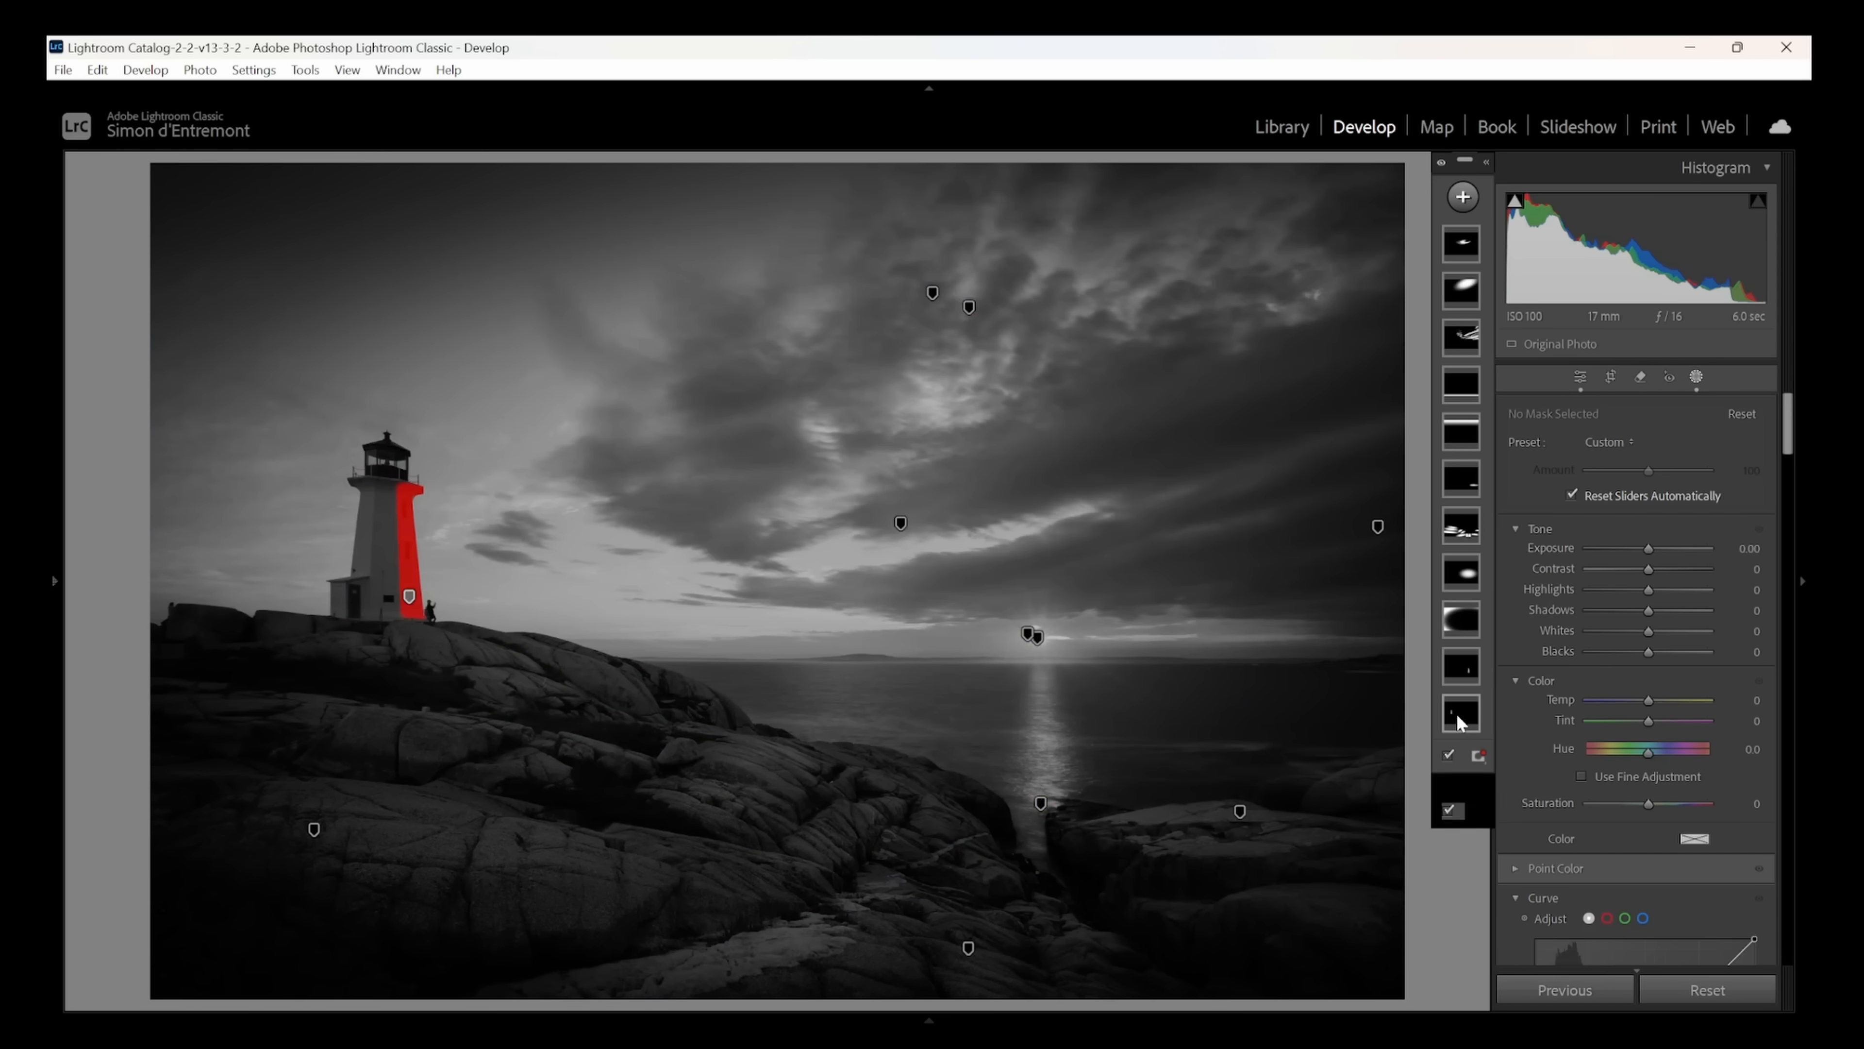
left_click_drag(1658, 577, 1661, 575)
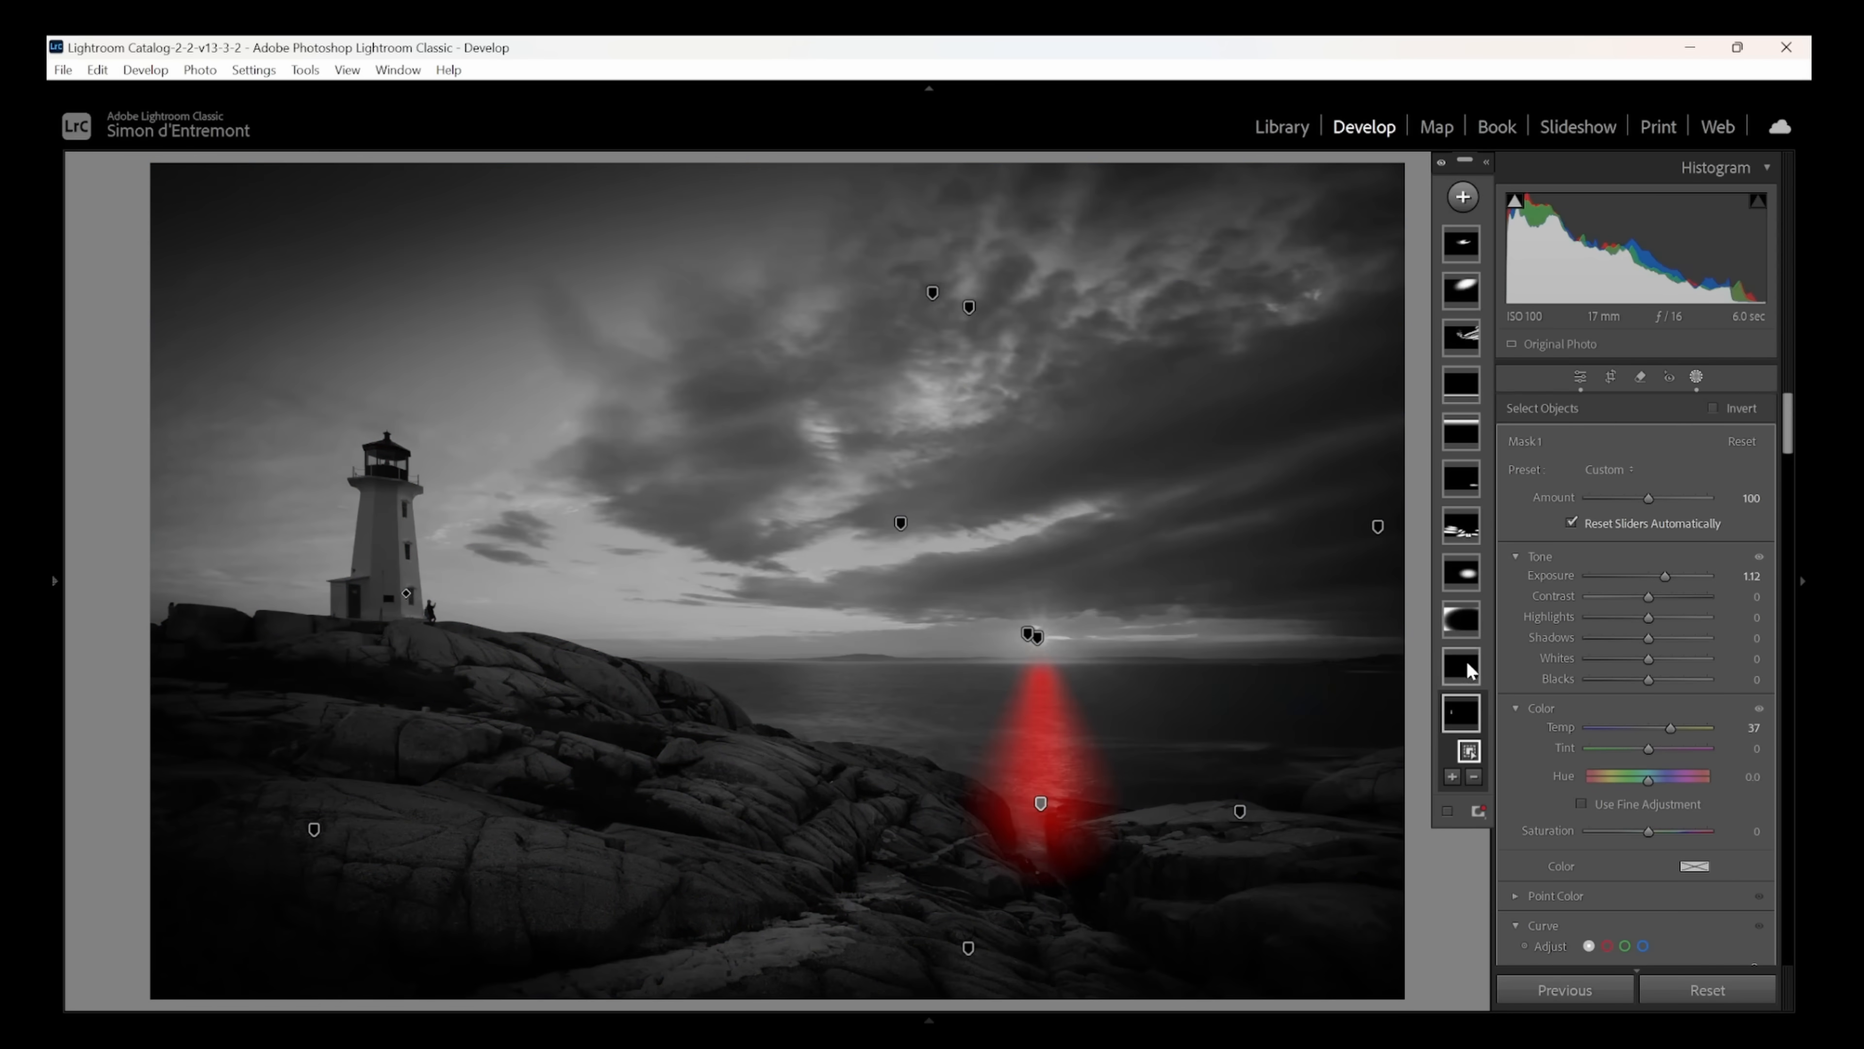
left_click(1467, 662)
left_click_drag(1669, 711, 1673, 703)
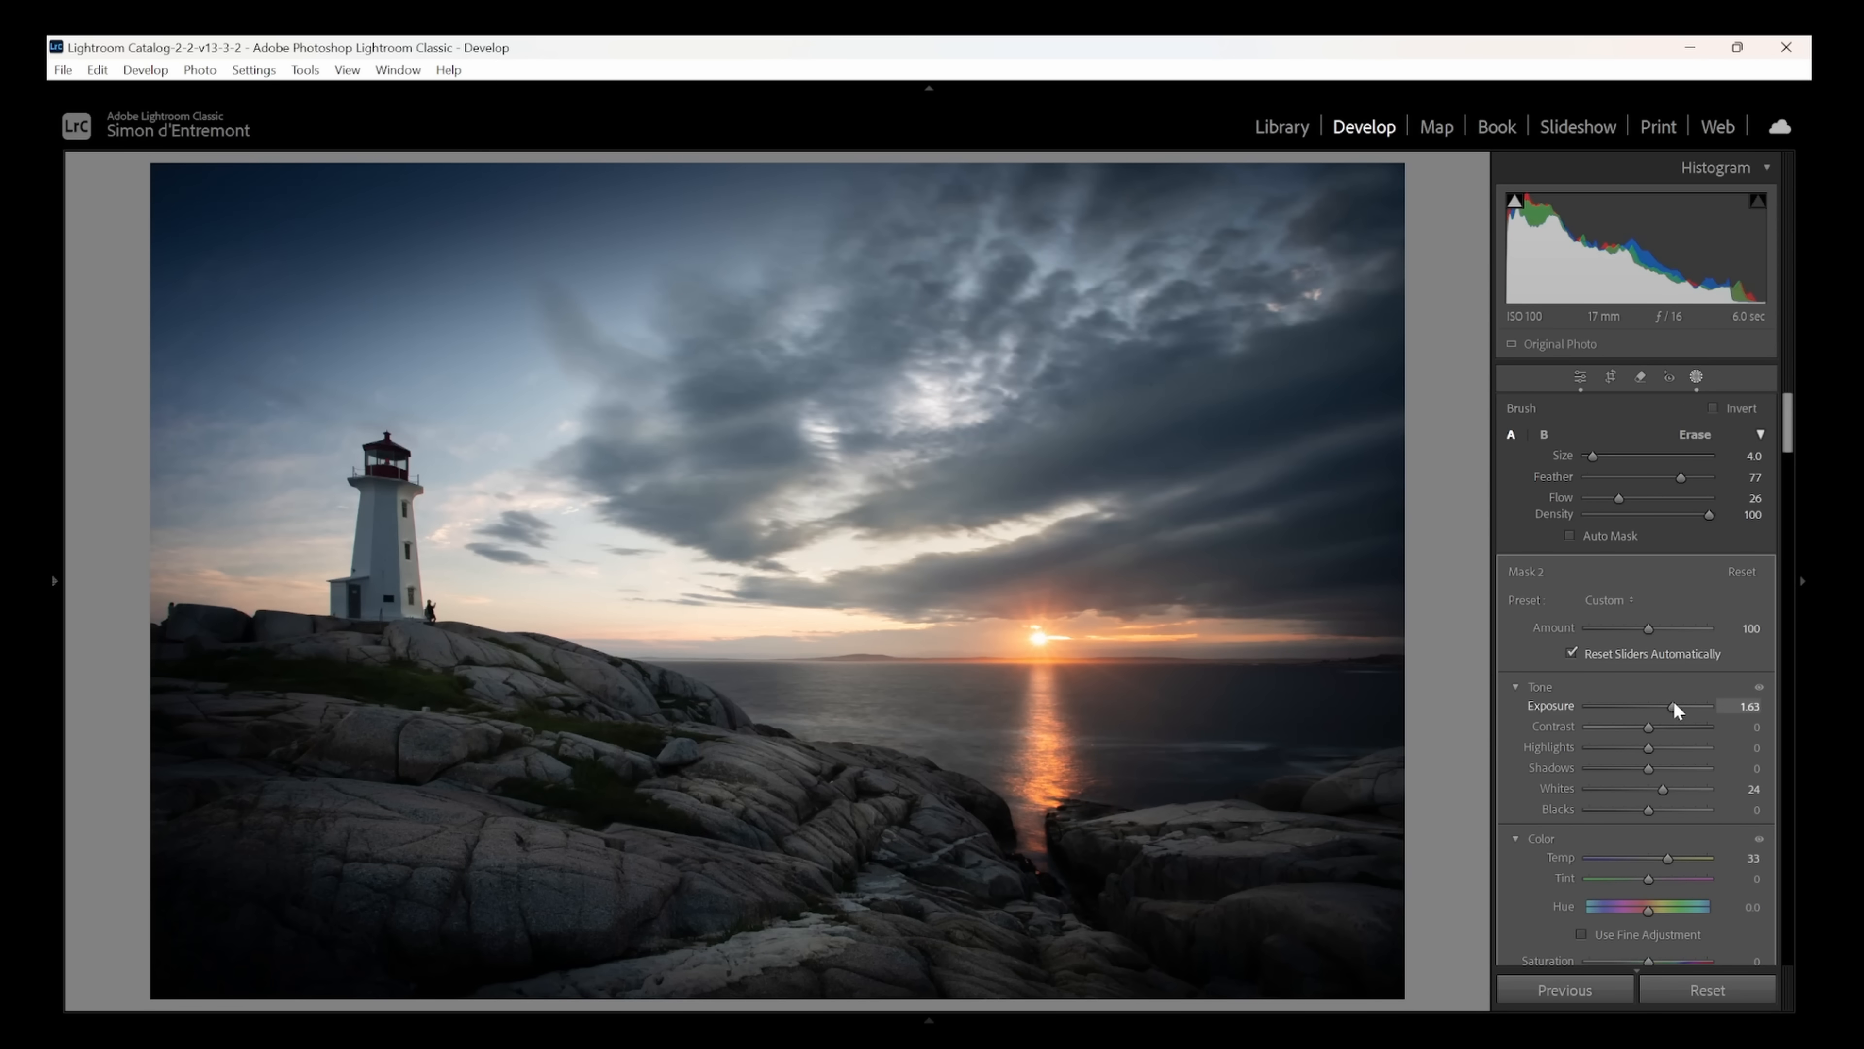
left_click(1468, 673)
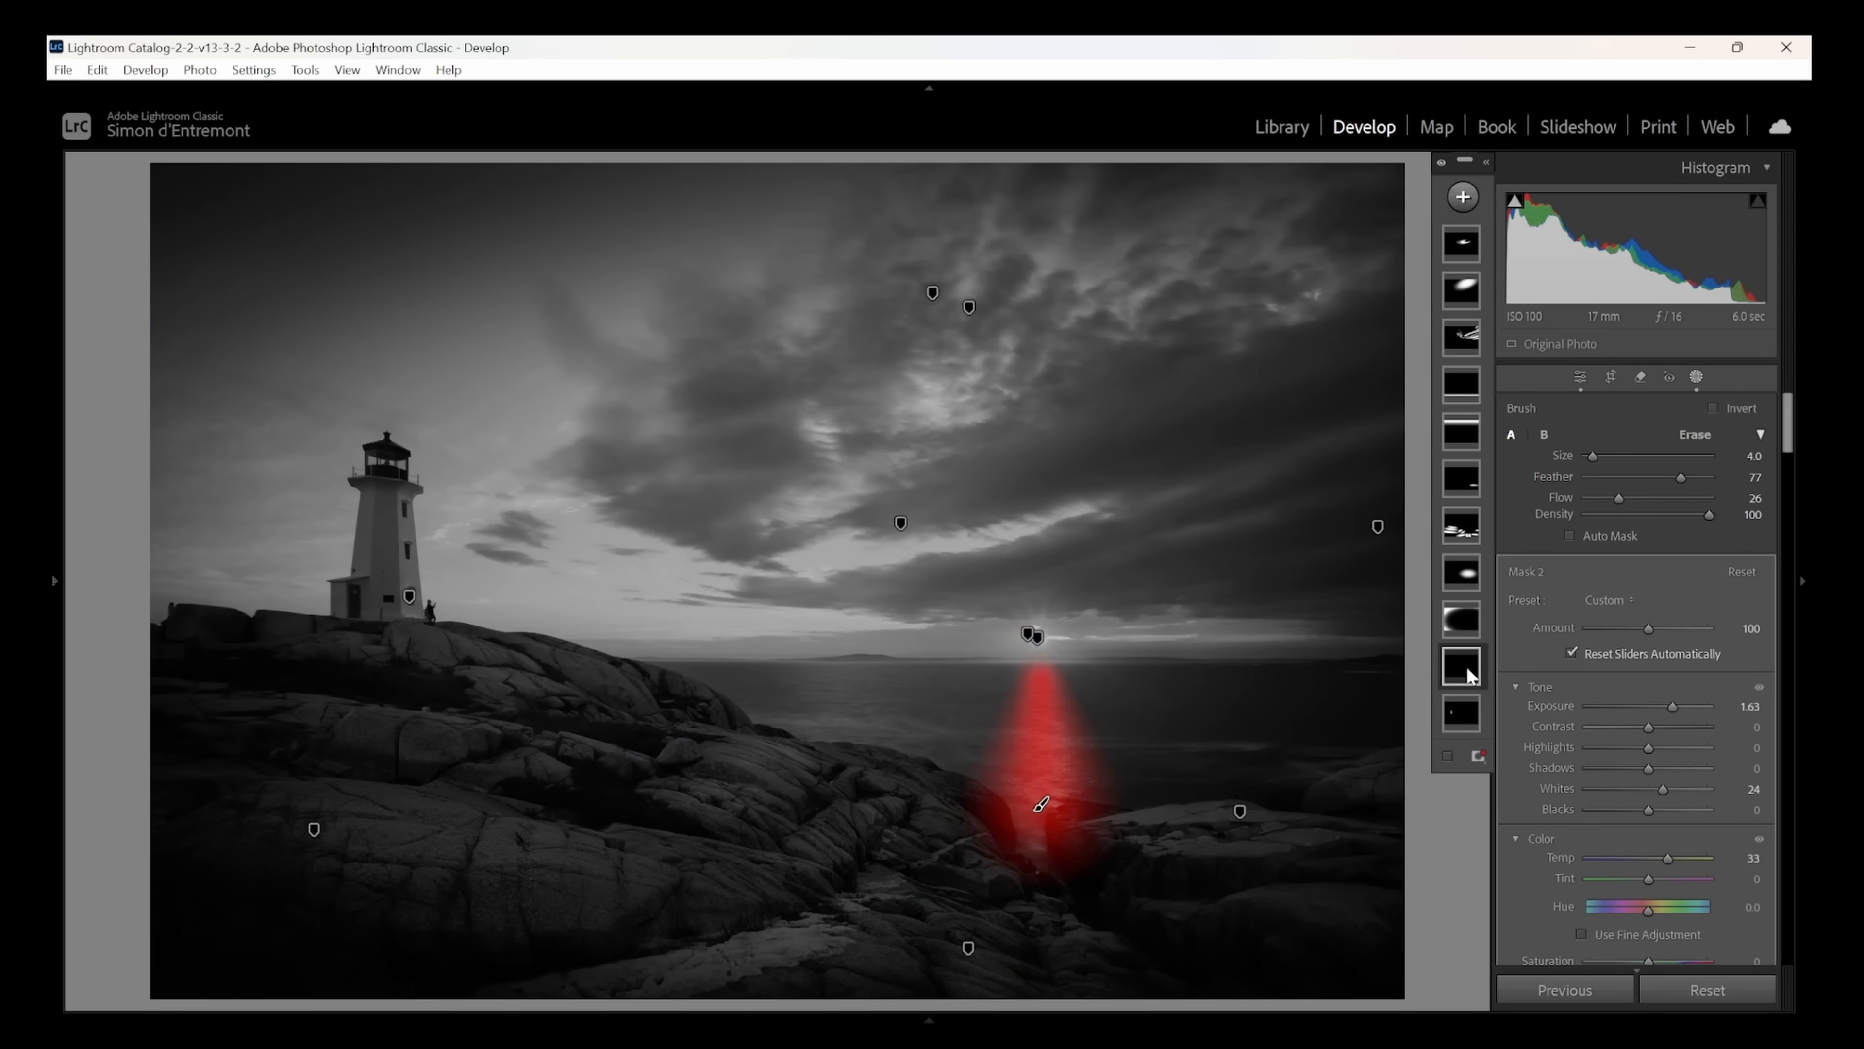
- Set the inverted edge-darkening radial mask's exposure to −0.37, shift its centre slightly up and left of the sun, and reduce its height
left_click(1464, 626)
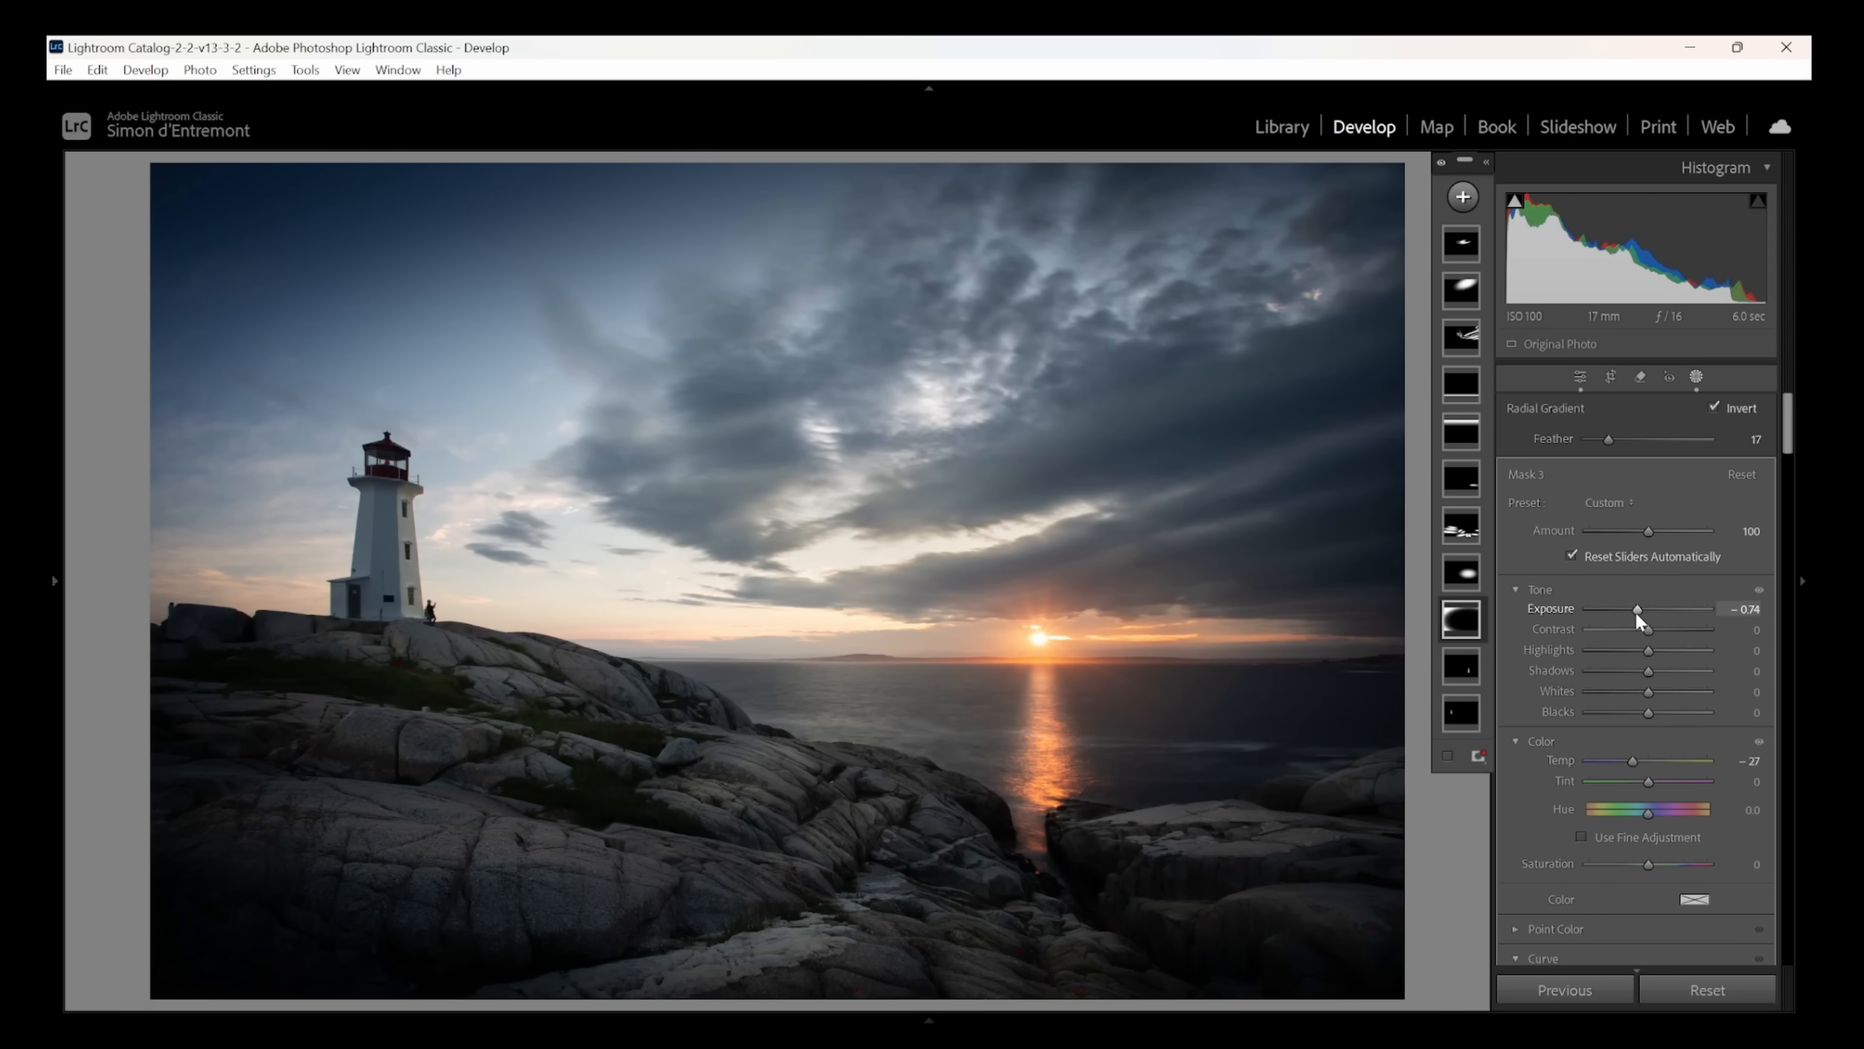
left_click_drag(1645, 610, 1641, 613)
mouse_move(749, 540)
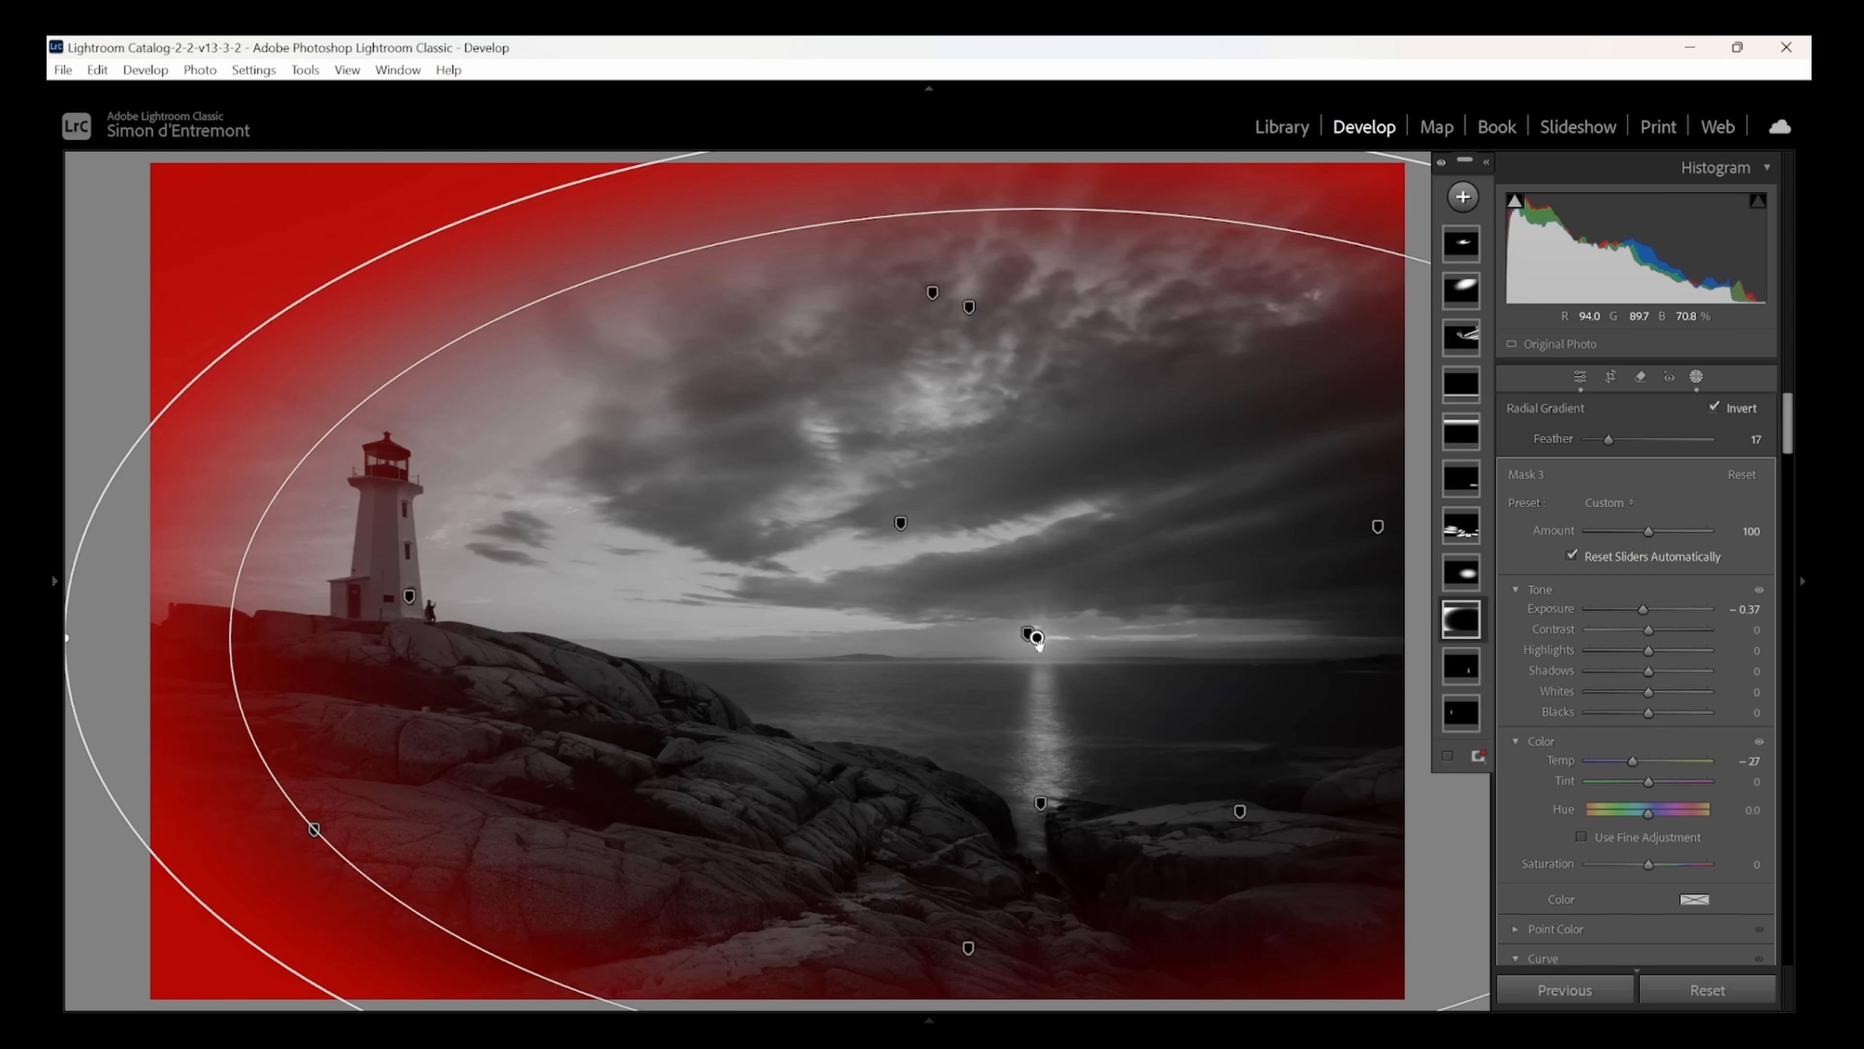
left_click_drag(1037, 637, 996, 503)
mouse_move(998, 935)
left_mouse_down()
mouse_move(998, 845)
mouse_move(997, 948)
left_mouse_up()
mouse_move(995, 507)
left_mouse_down()
mouse_move(986, 567)
mouse_move(1114, 596)
mouse_move(961, 492)
mouse_move(1007, 554)
mouse_move(1028, 515)
left_mouse_up()
left_click_drag(1025, 947, 1028, 835)
mouse_move(1027, 515)
left_mouse_down()
mouse_move(1031, 632)
mouse_move(1152, 749)
mouse_move(1193, 726)
mouse_move(1064, 580)
mouse_move(1020, 580)
left_mouse_up()
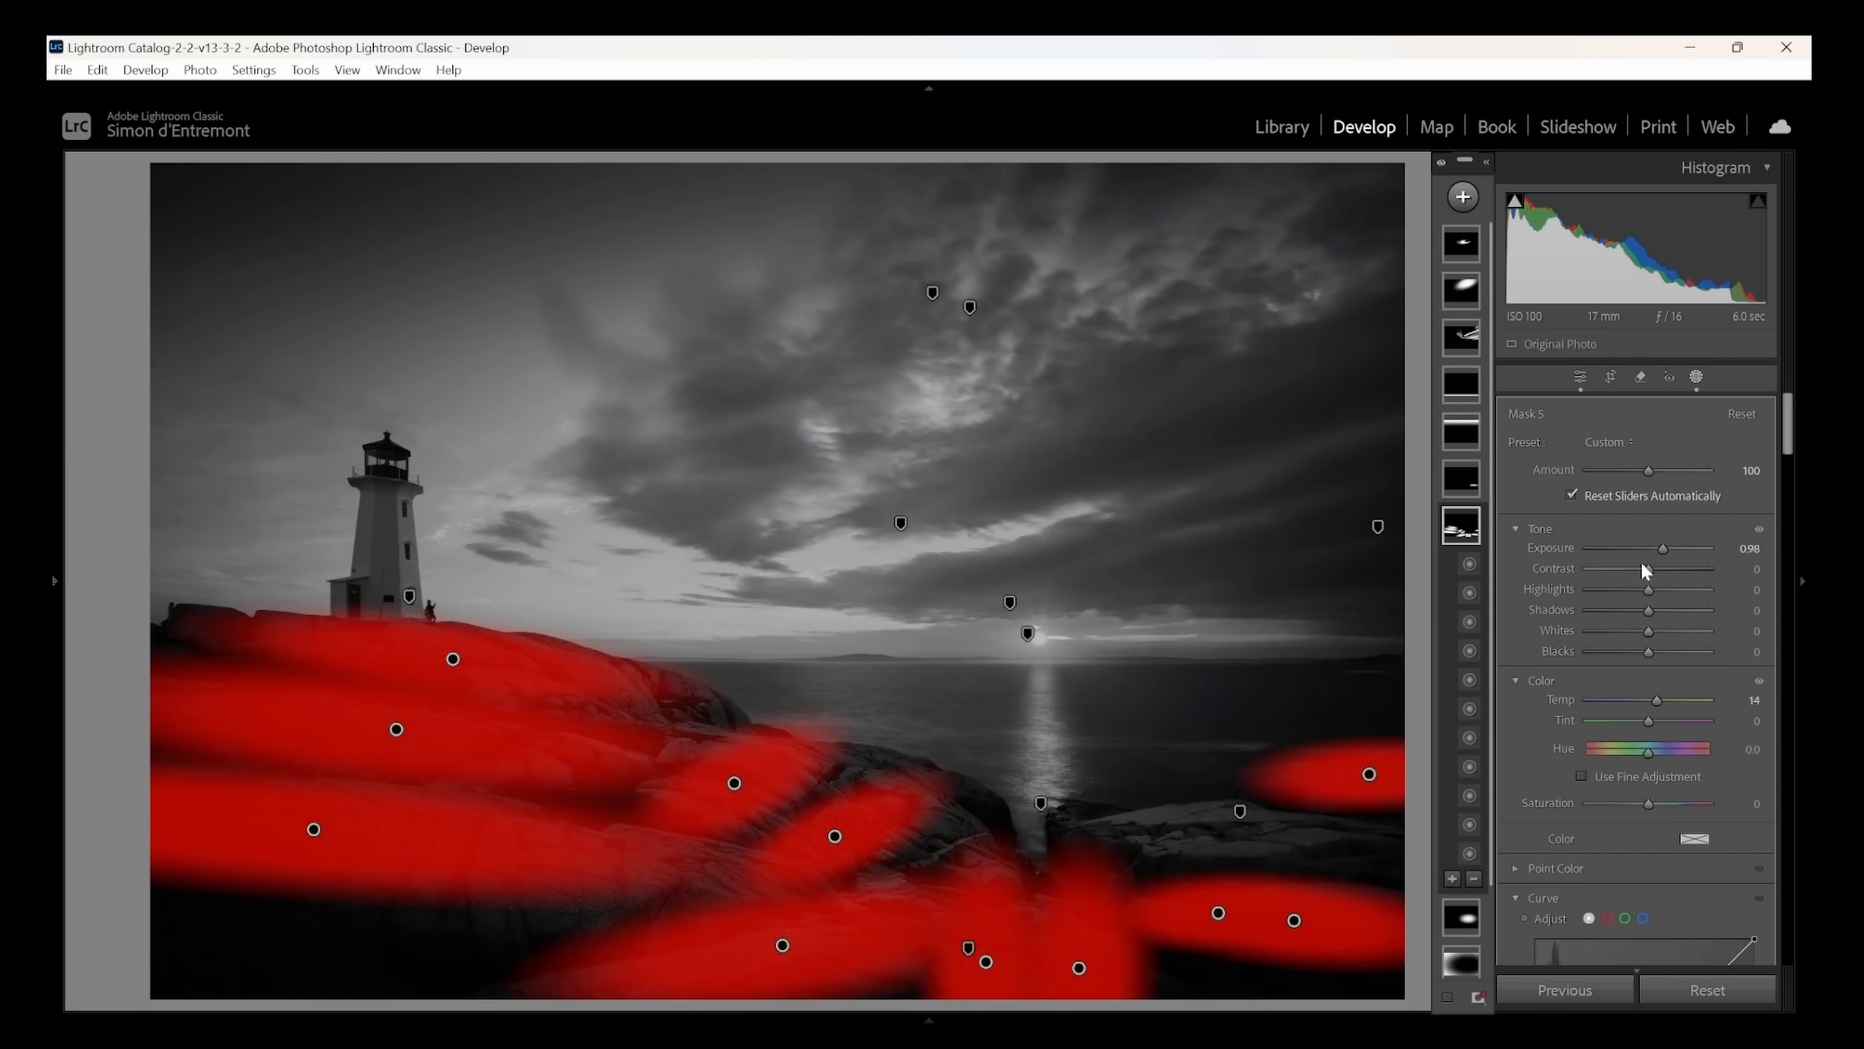
- Set the exposure to 0.79 and the temperature to 22 on the mask over the lit rocks
left_click_drag(1664, 549, 1664, 554)
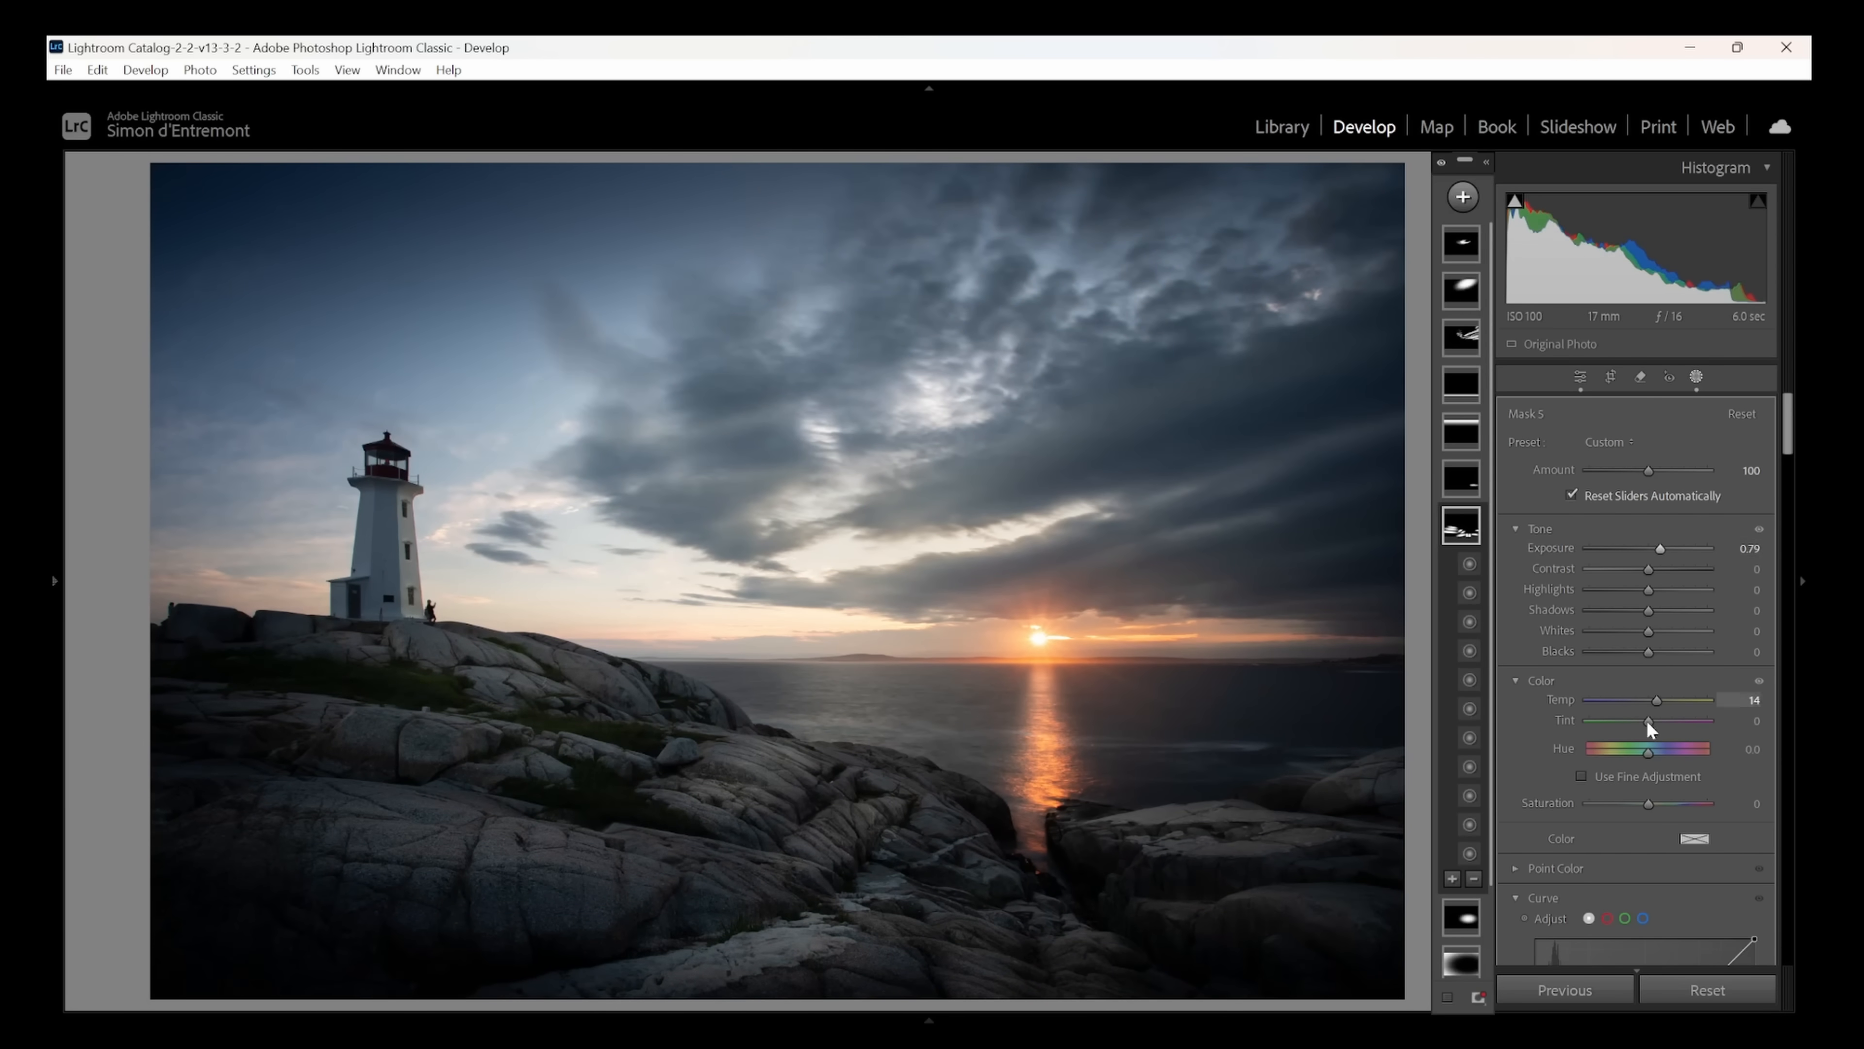
left_click_drag(1660, 700, 1663, 698)
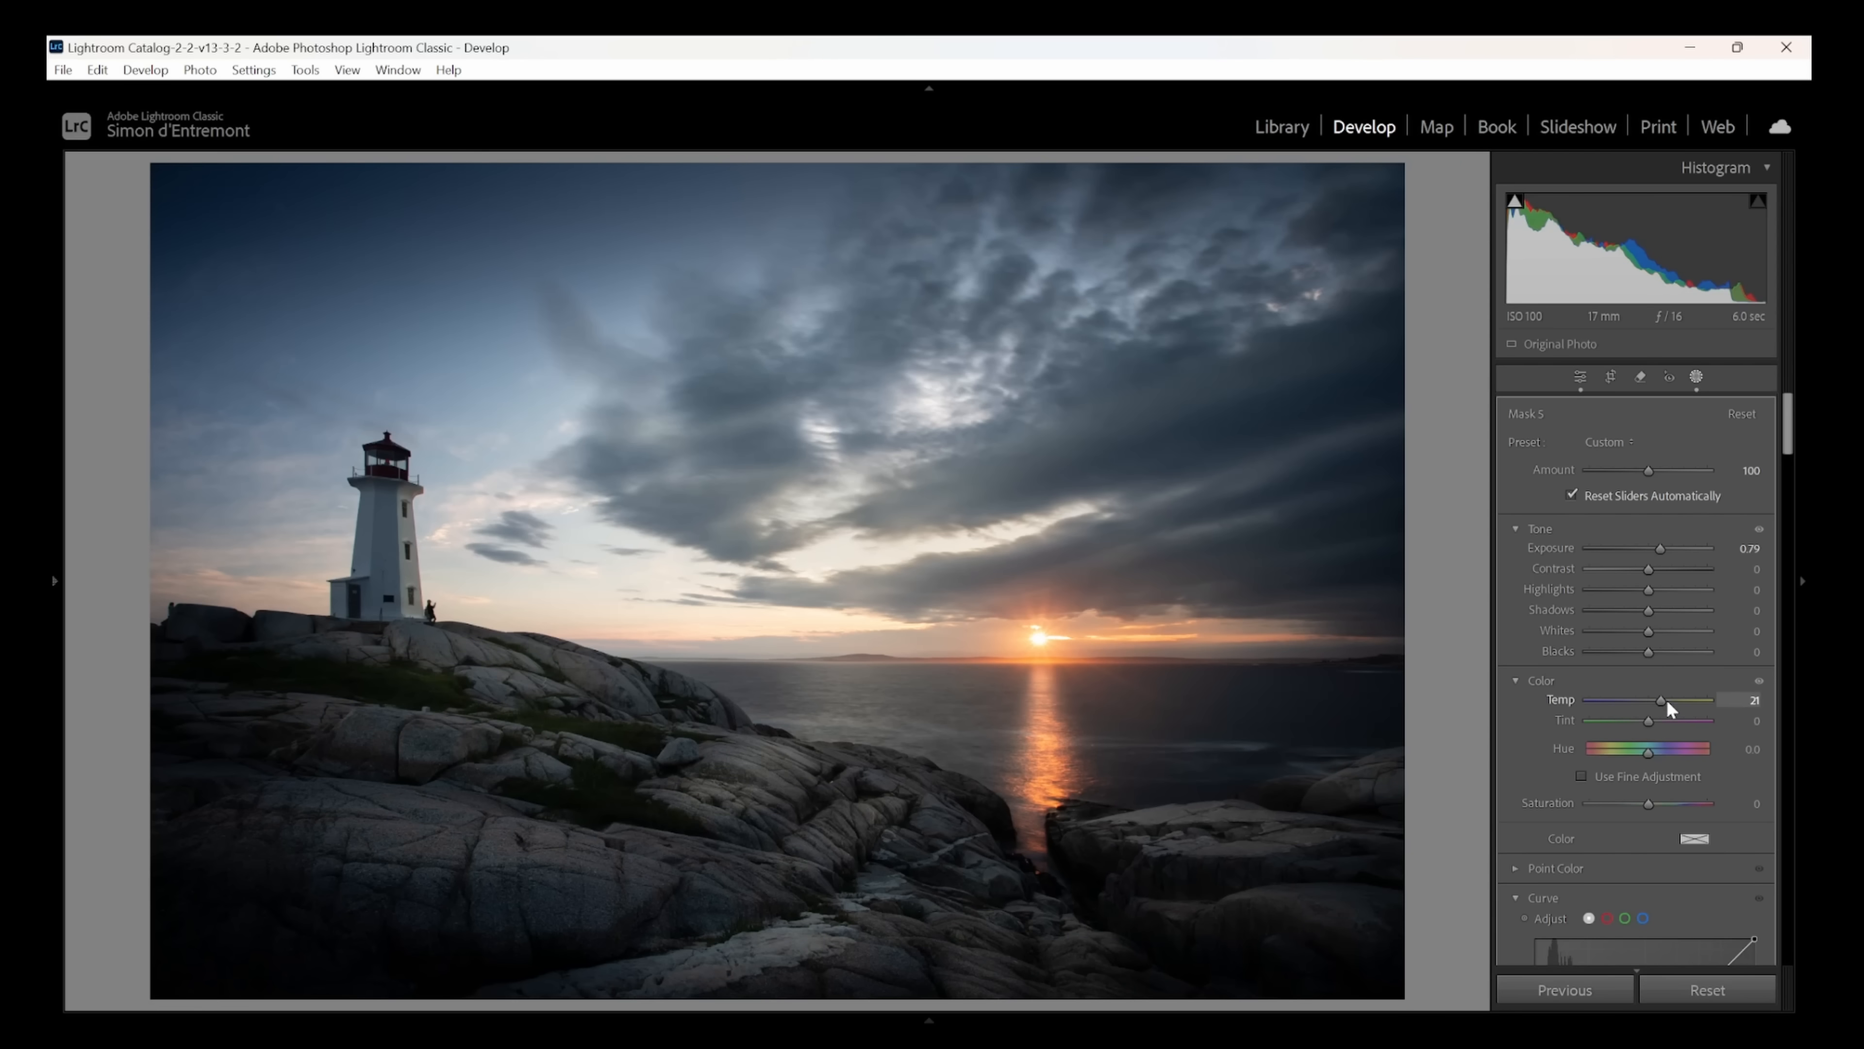
left_click_drag(1666, 702, 1668, 698)
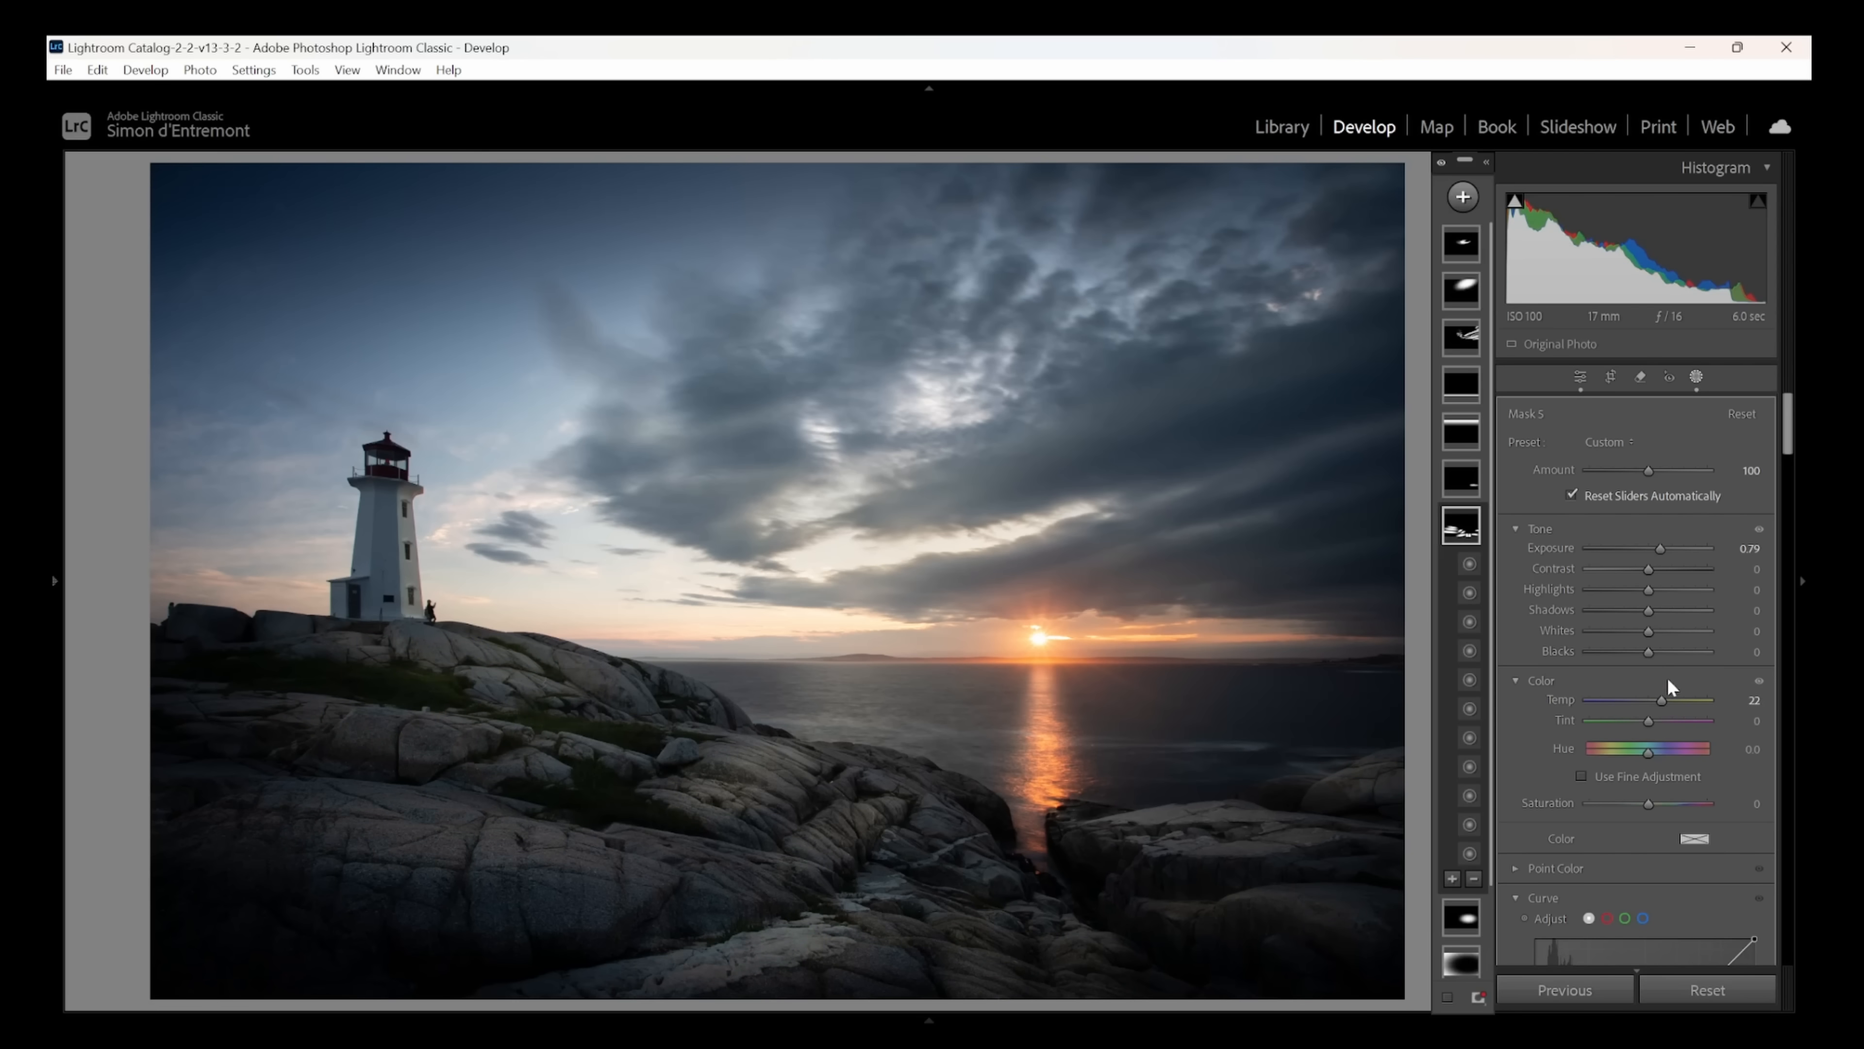
- Add a brush mask painted over the dark grass patches between the rocks below the lighthouse, with exposure 2.46
left_click(1694, 379)
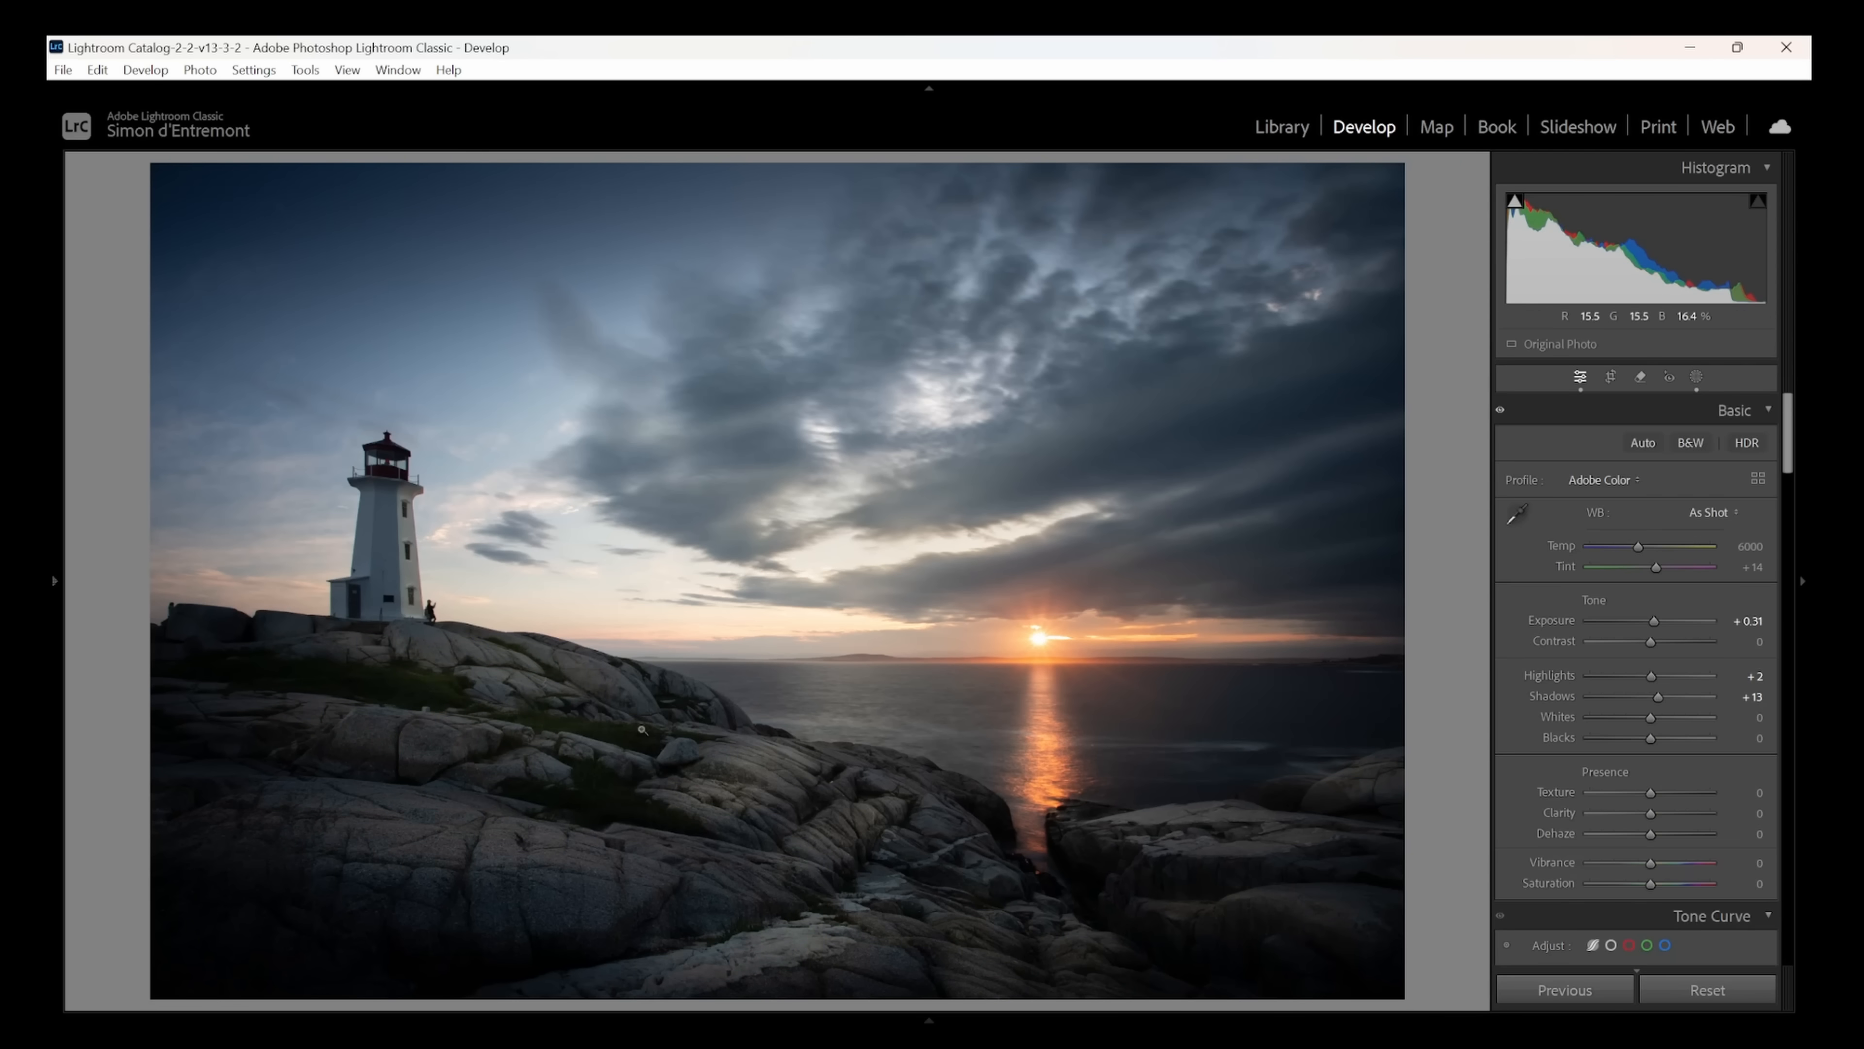
left_click(620, 741)
left_click_drag(620, 741, 888, 700)
left_click_drag(733, 700, 1125, 735)
left_click_drag(477, 580, 828, 608)
left_click_drag(1123, 801, 614, 432)
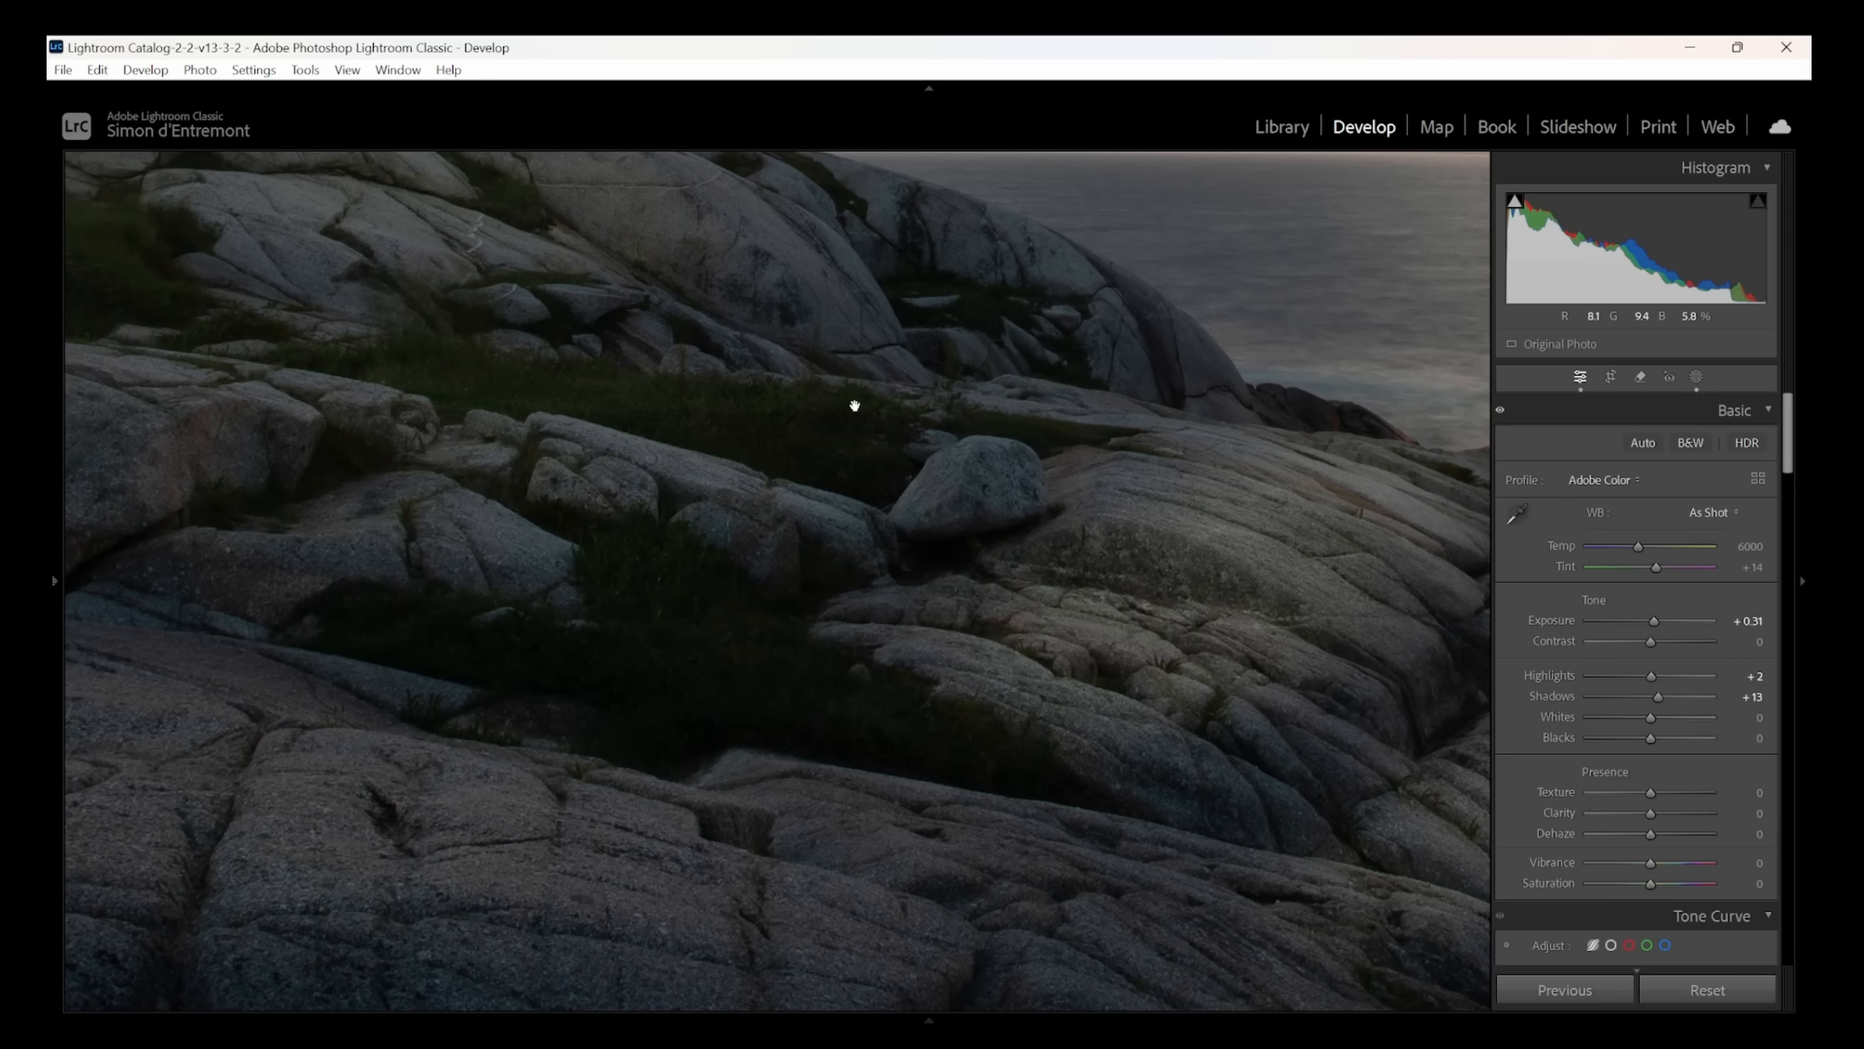
left_click(1695, 378)
left_click(1463, 196)
left_click(1475, 378)
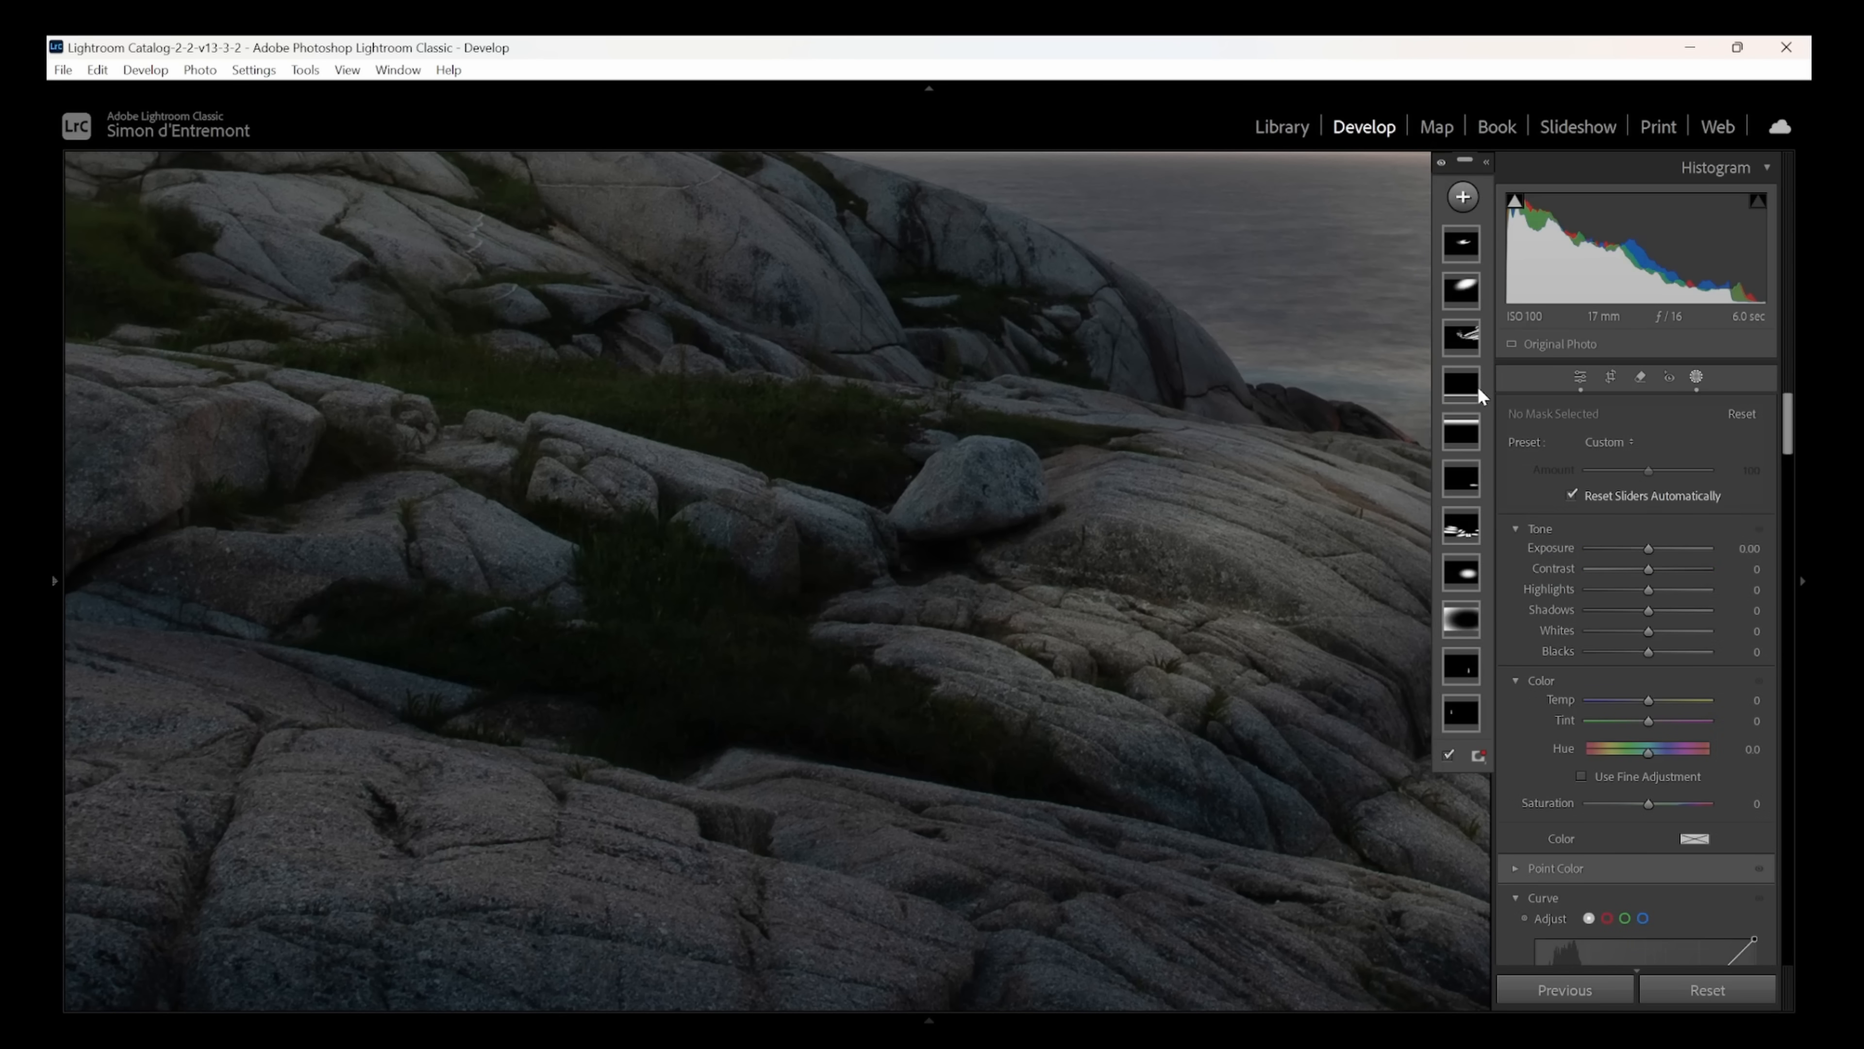
mouse_move(866, 429)
left_mouse_down()
mouse_move(453, 364)
mouse_move(358, 379)
mouse_move(844, 422)
left_mouse_up()
scroll(872, 663, "up", 3)
mouse_move(954, 734)
left_mouse_down()
mouse_move(682, 678)
mouse_move(763, 646)
mouse_move(669, 551)
mouse_move(708, 640)
mouse_move(429, 625)
left_mouse_up()
left_click_drag(1651, 707, 1686, 706)
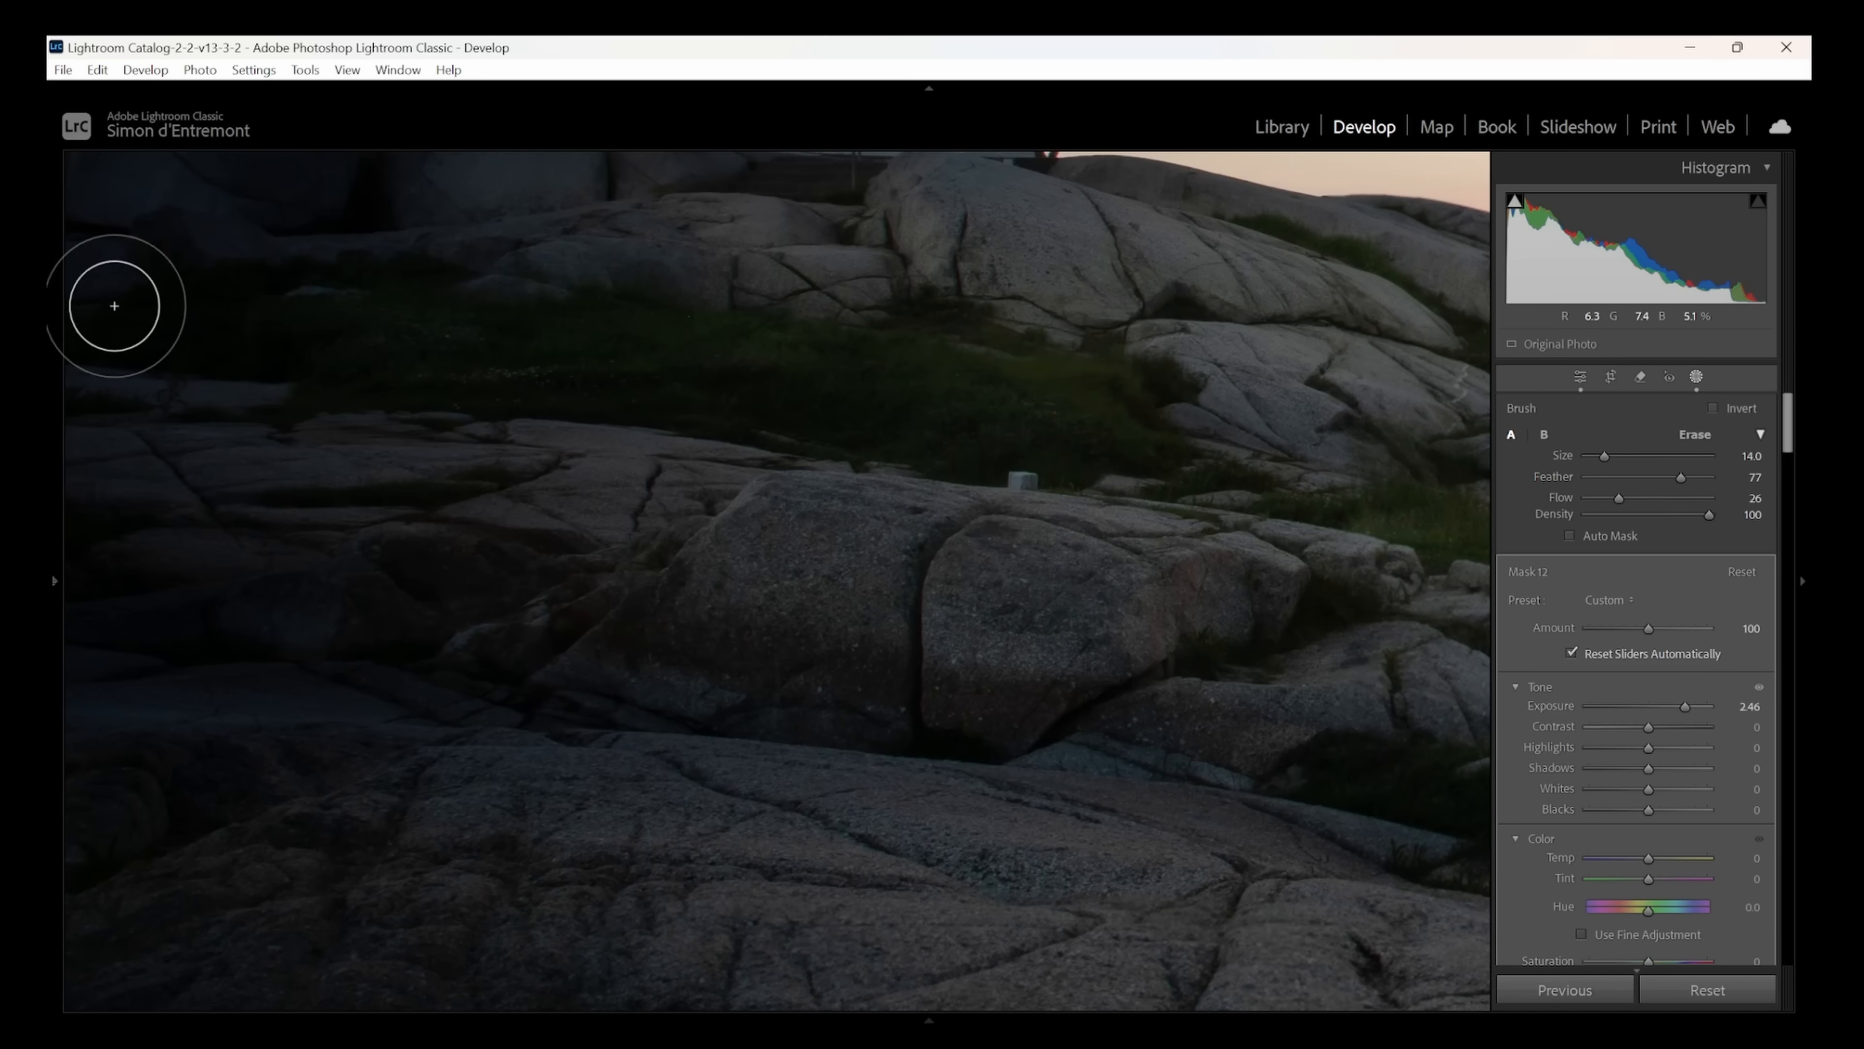
mouse_move(725, 332)
left_mouse_down()
mouse_move(1025, 414)
mouse_move(810, 367)
mouse_move(927, 374)
left_mouse_up()
- Set the grass brush mask's exposure to 3.21 and its shadows to 31, checking it zoomed in and at full view
key("z")
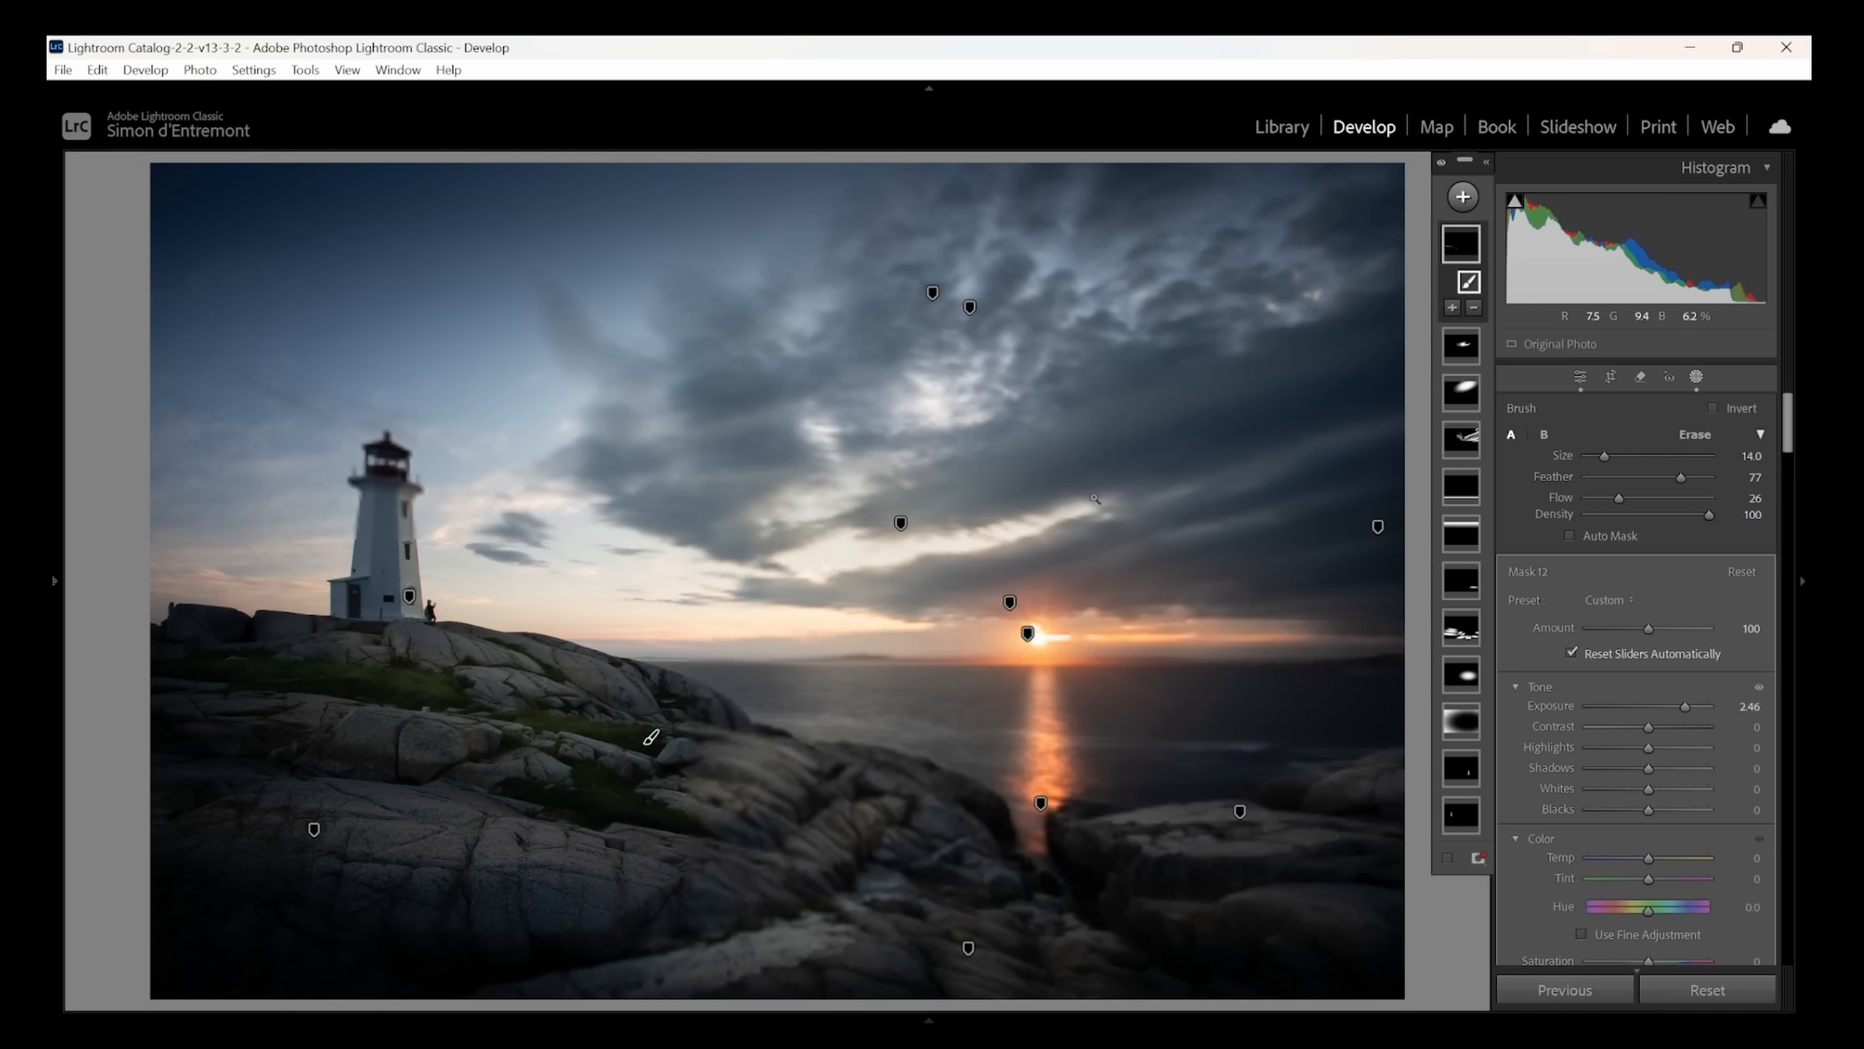
left_click_drag(1685, 707, 1666, 706)
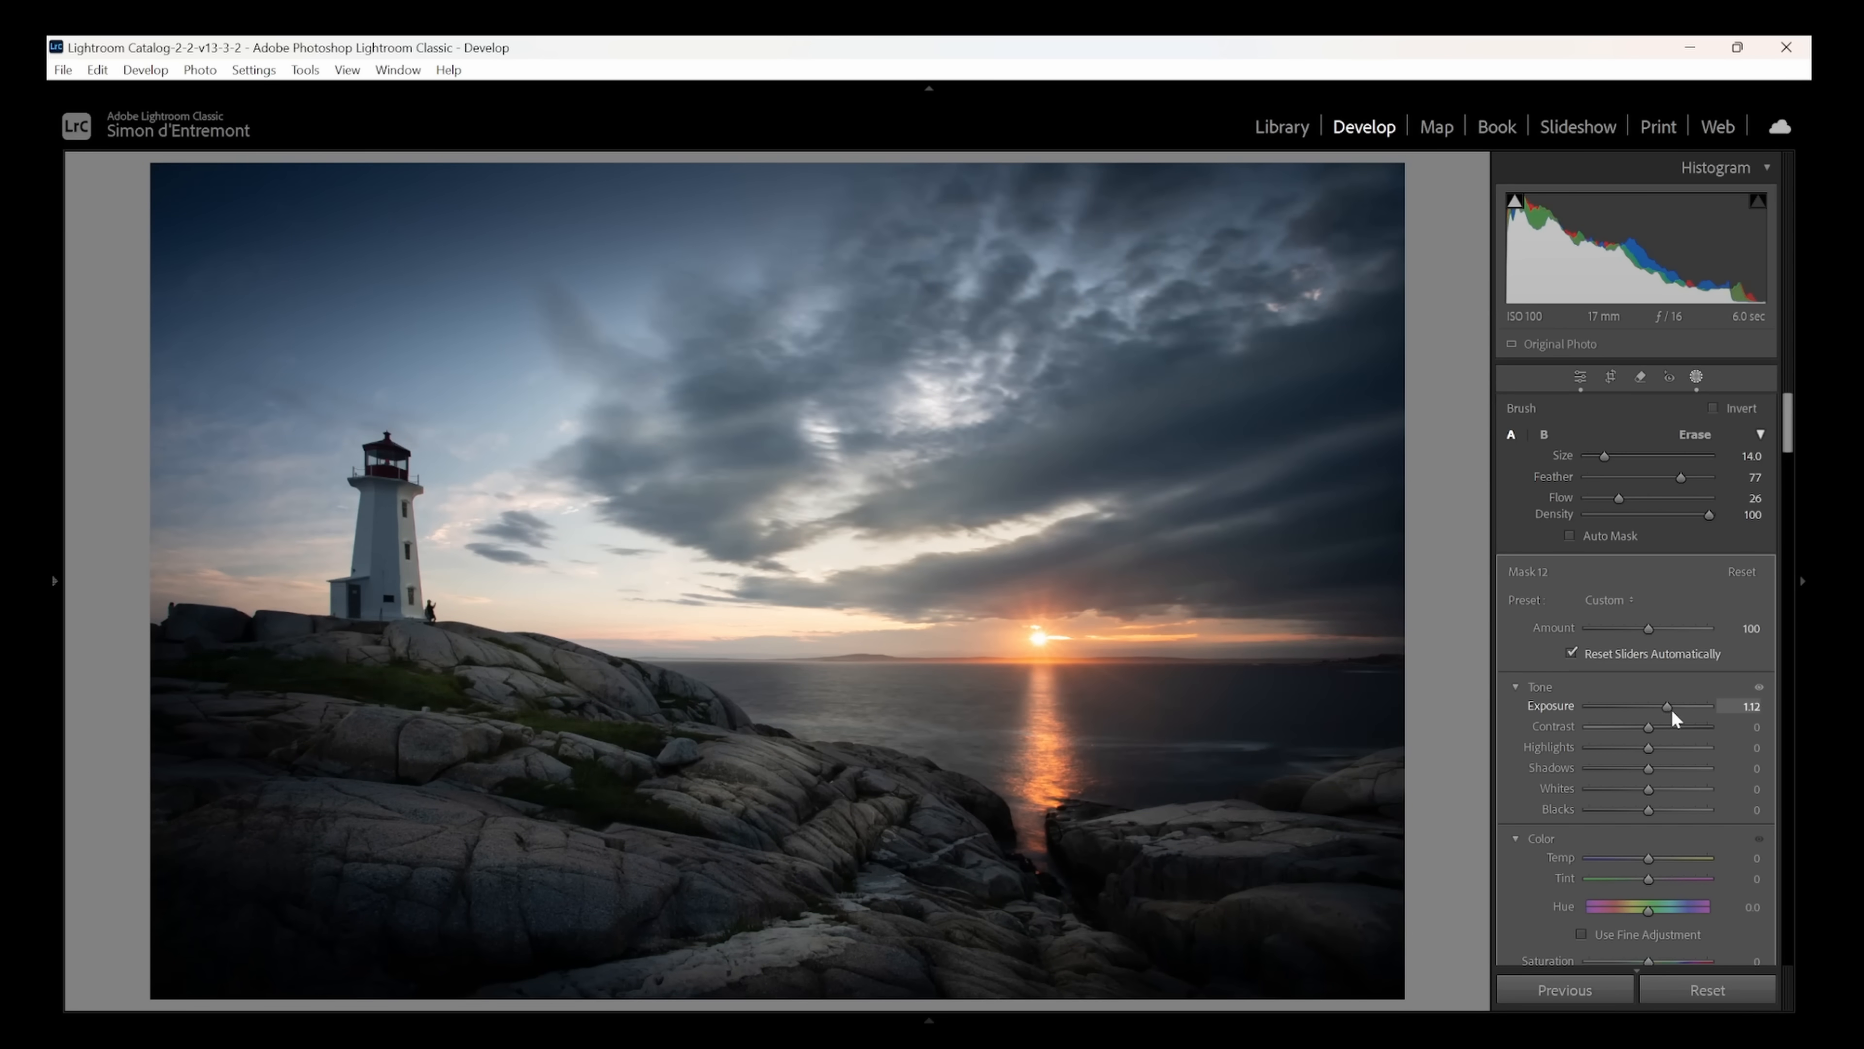
key("z")
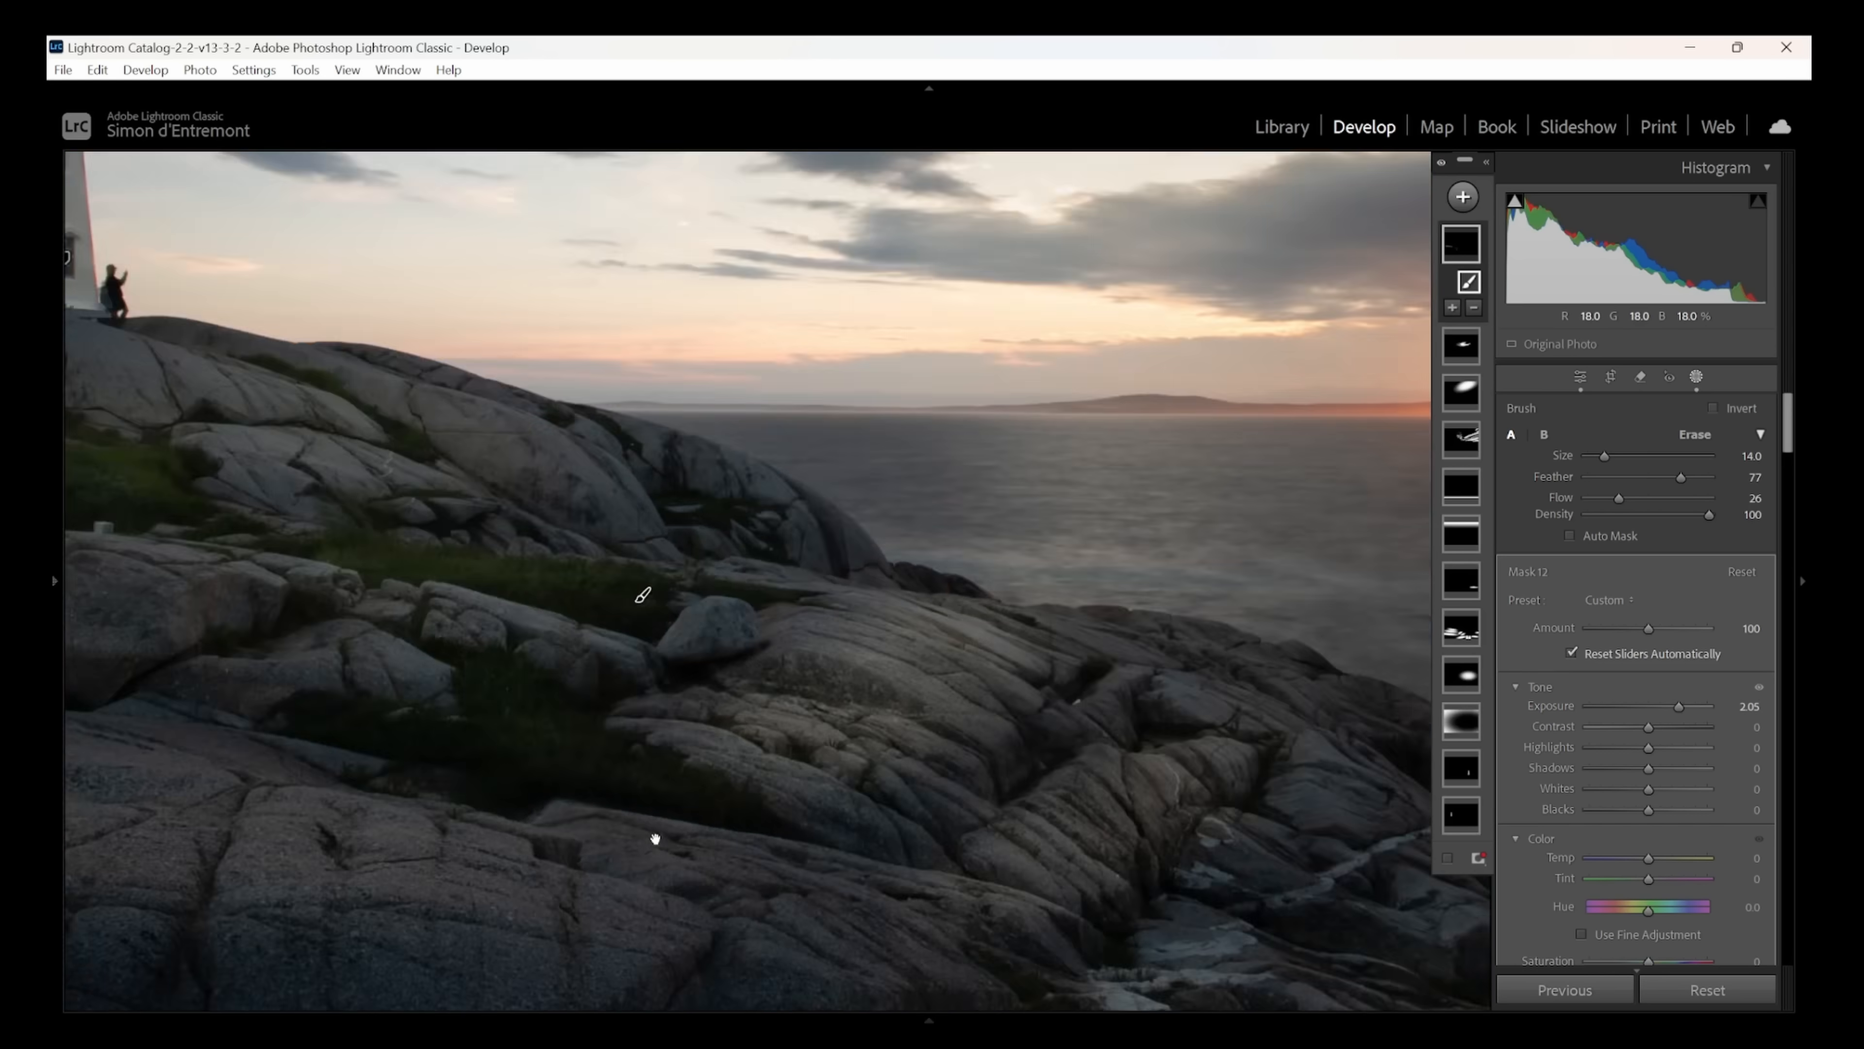
mouse_move(482, 680)
left_mouse_down()
mouse_move(578, 730)
mouse_move(348, 601)
mouse_move(470, 617)
mouse_move(437, 641)
mouse_move(163, 609)
mouse_move(205, 658)
mouse_move(411, 701)
left_mouse_up()
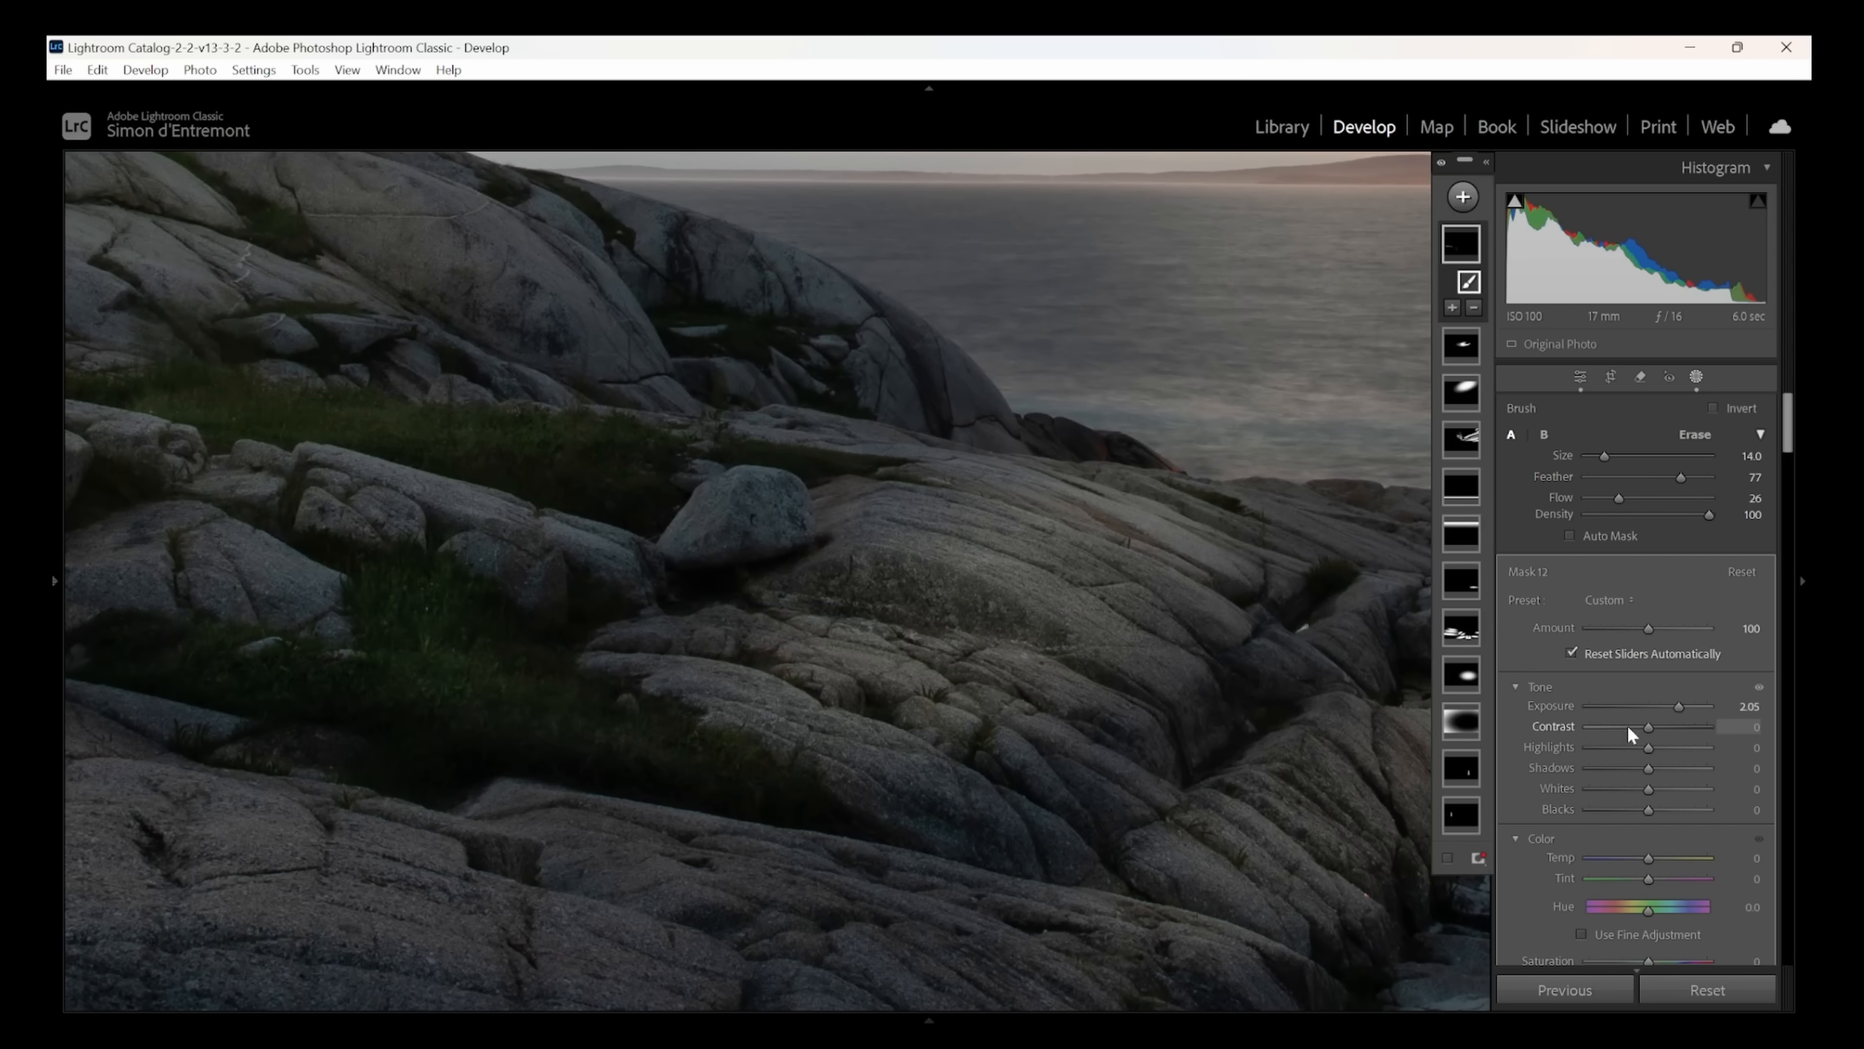
left_click_drag(1664, 717, 1668, 771)
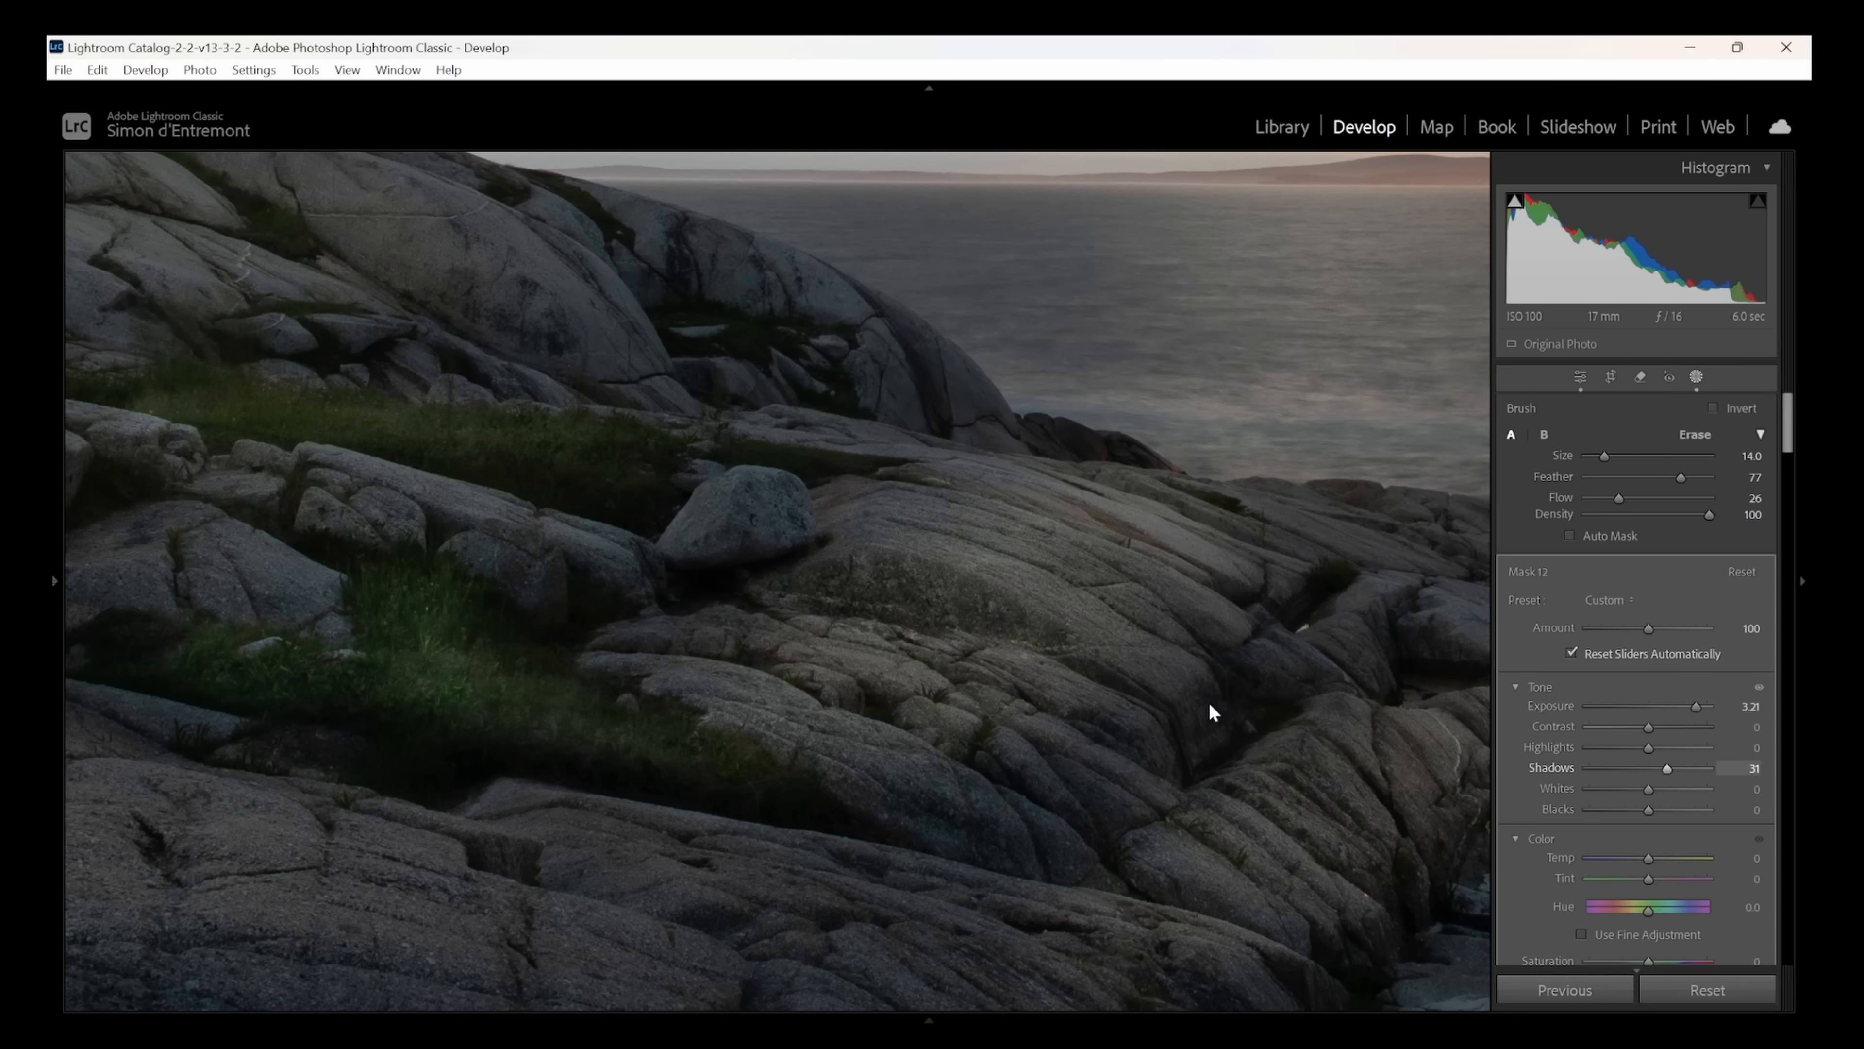
left_click(924, 586)
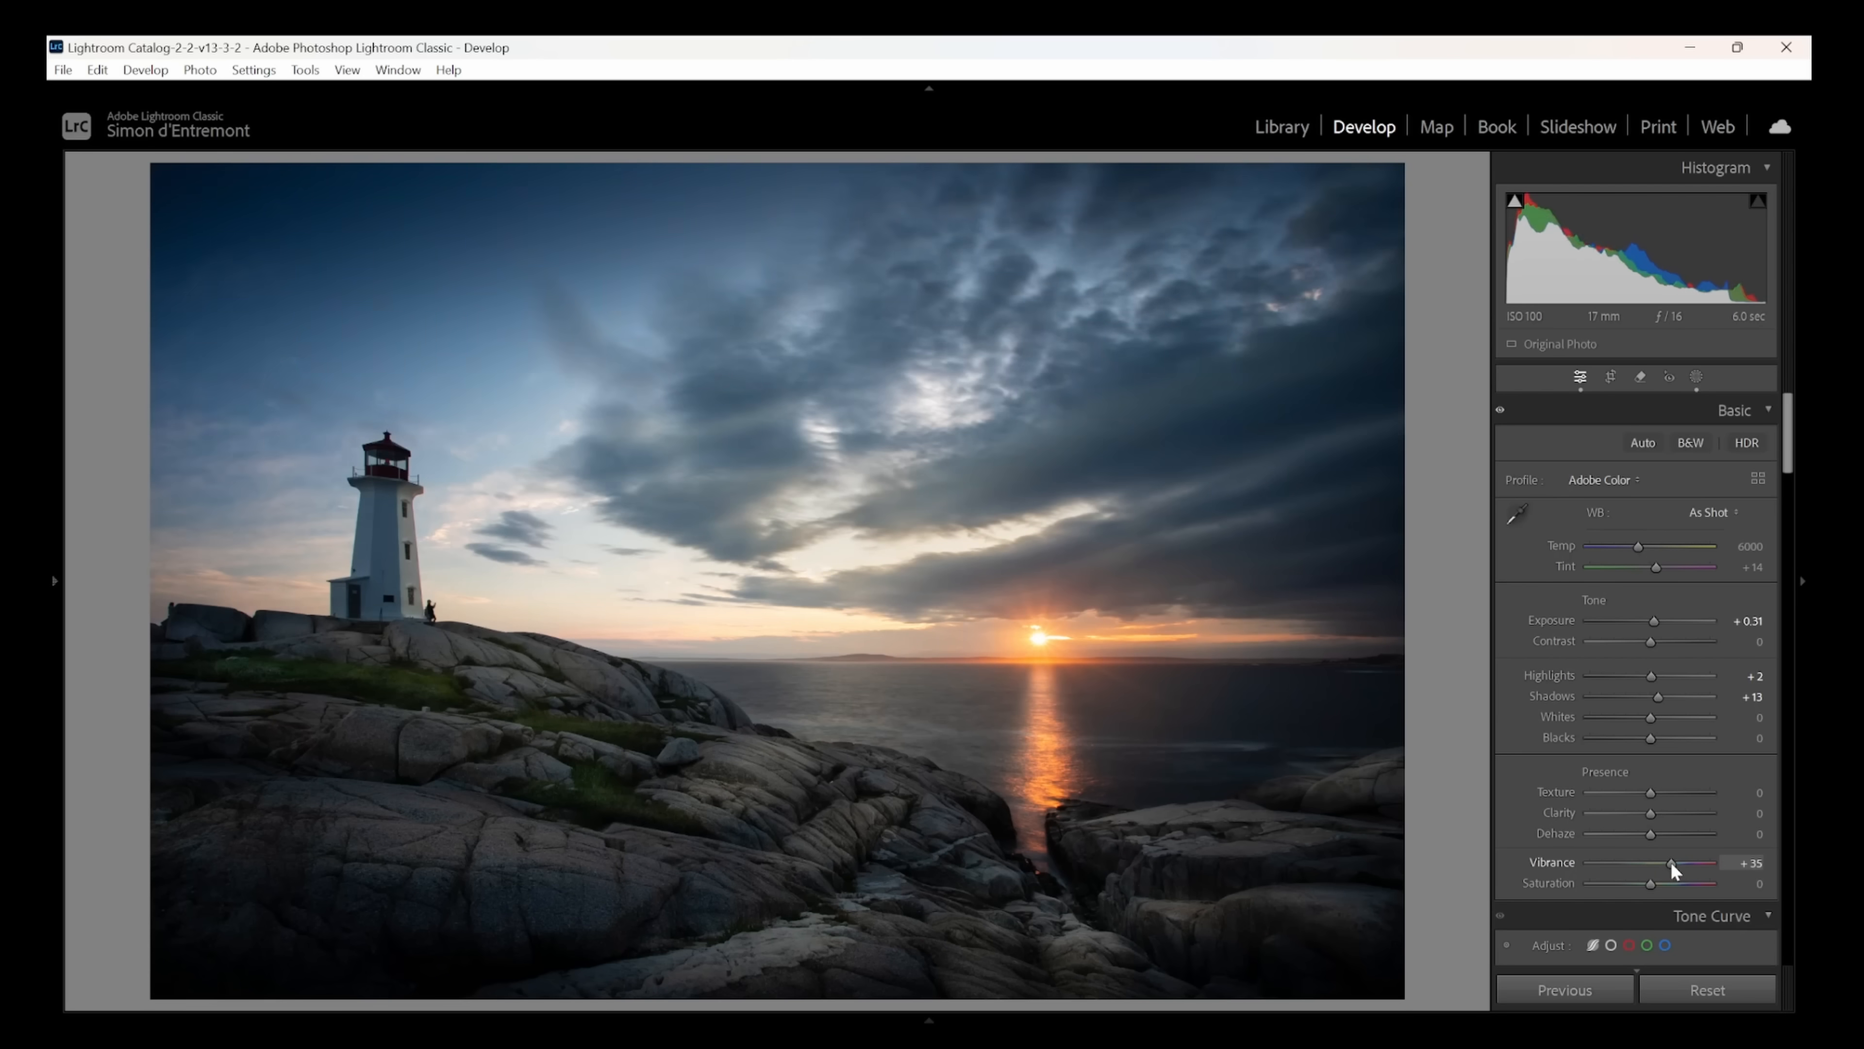
- Set the photo's sharpening masking to 29 and amount to 57, and show the before and after versions side by side
left_click_drag(1788, 464, 1789, 712)
key("alt")
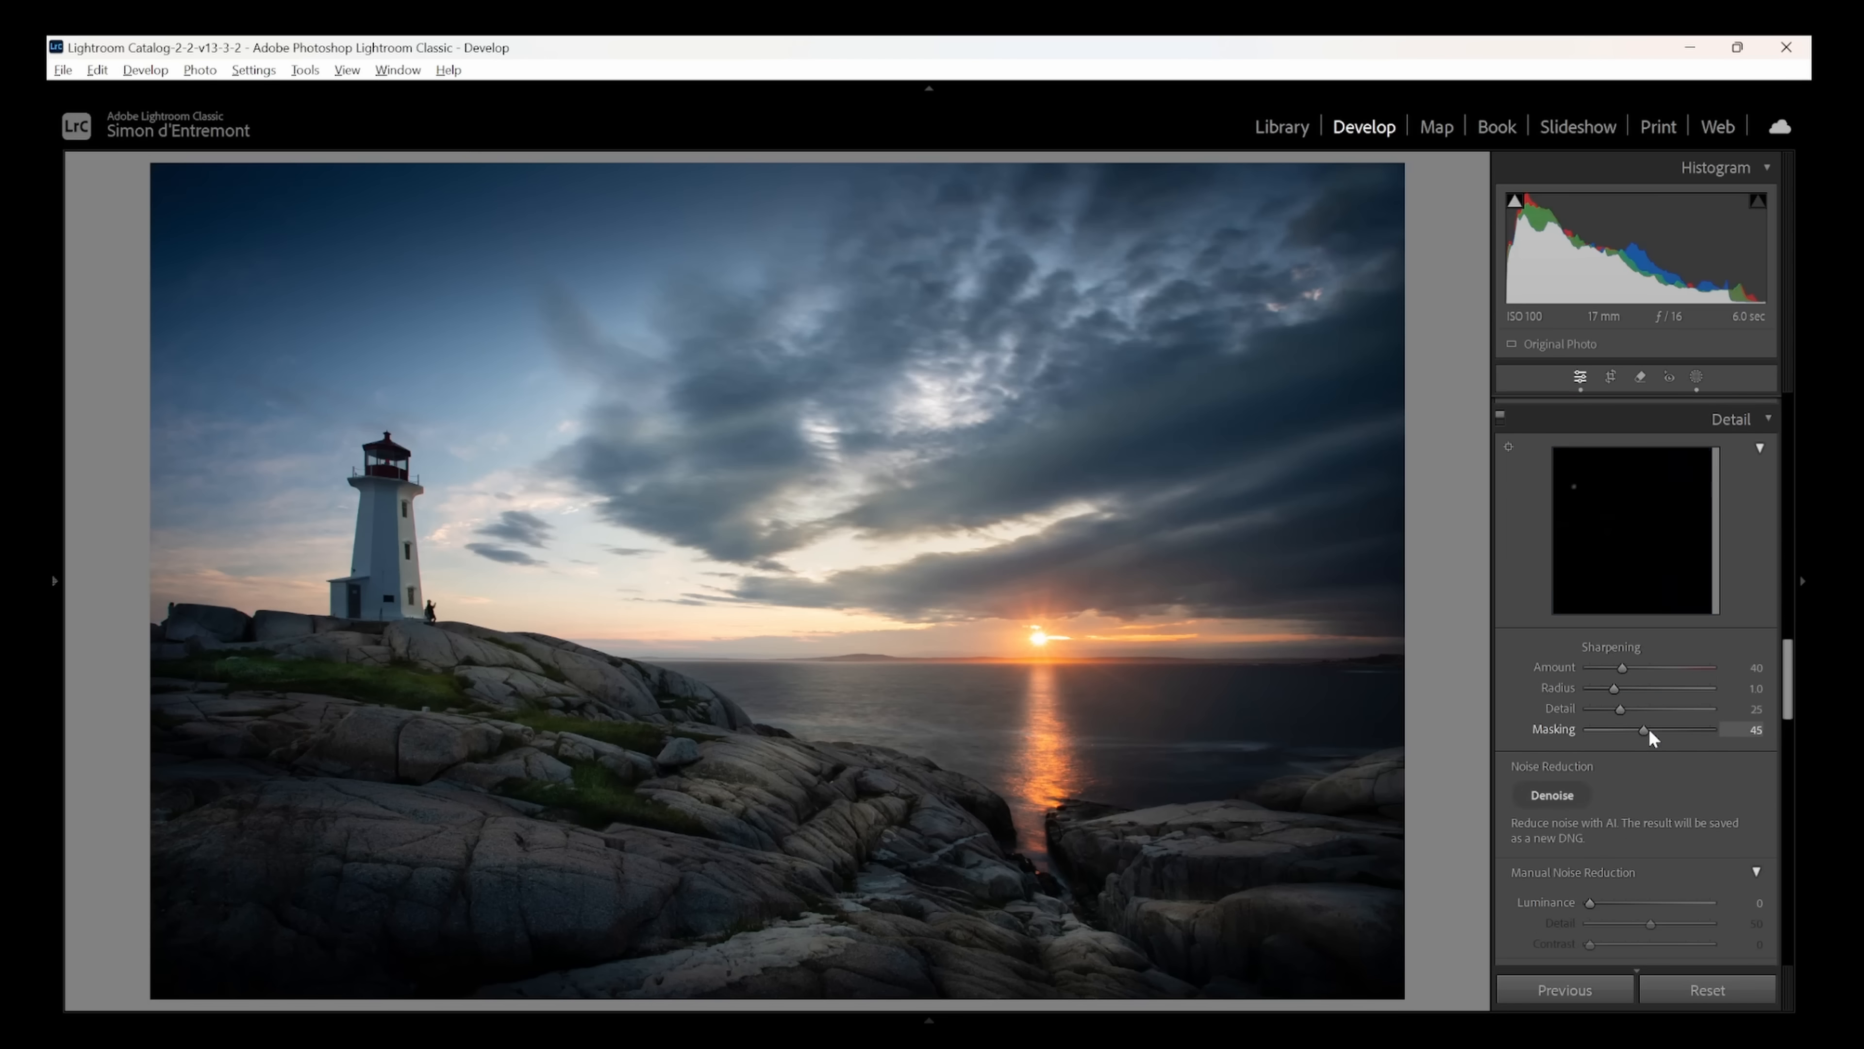
mouse_move(1663, 726)
left_mouse_down()
mouse_move(1630, 731)
mouse_move(1661, 734)
left_mouse_up()
key("alt")
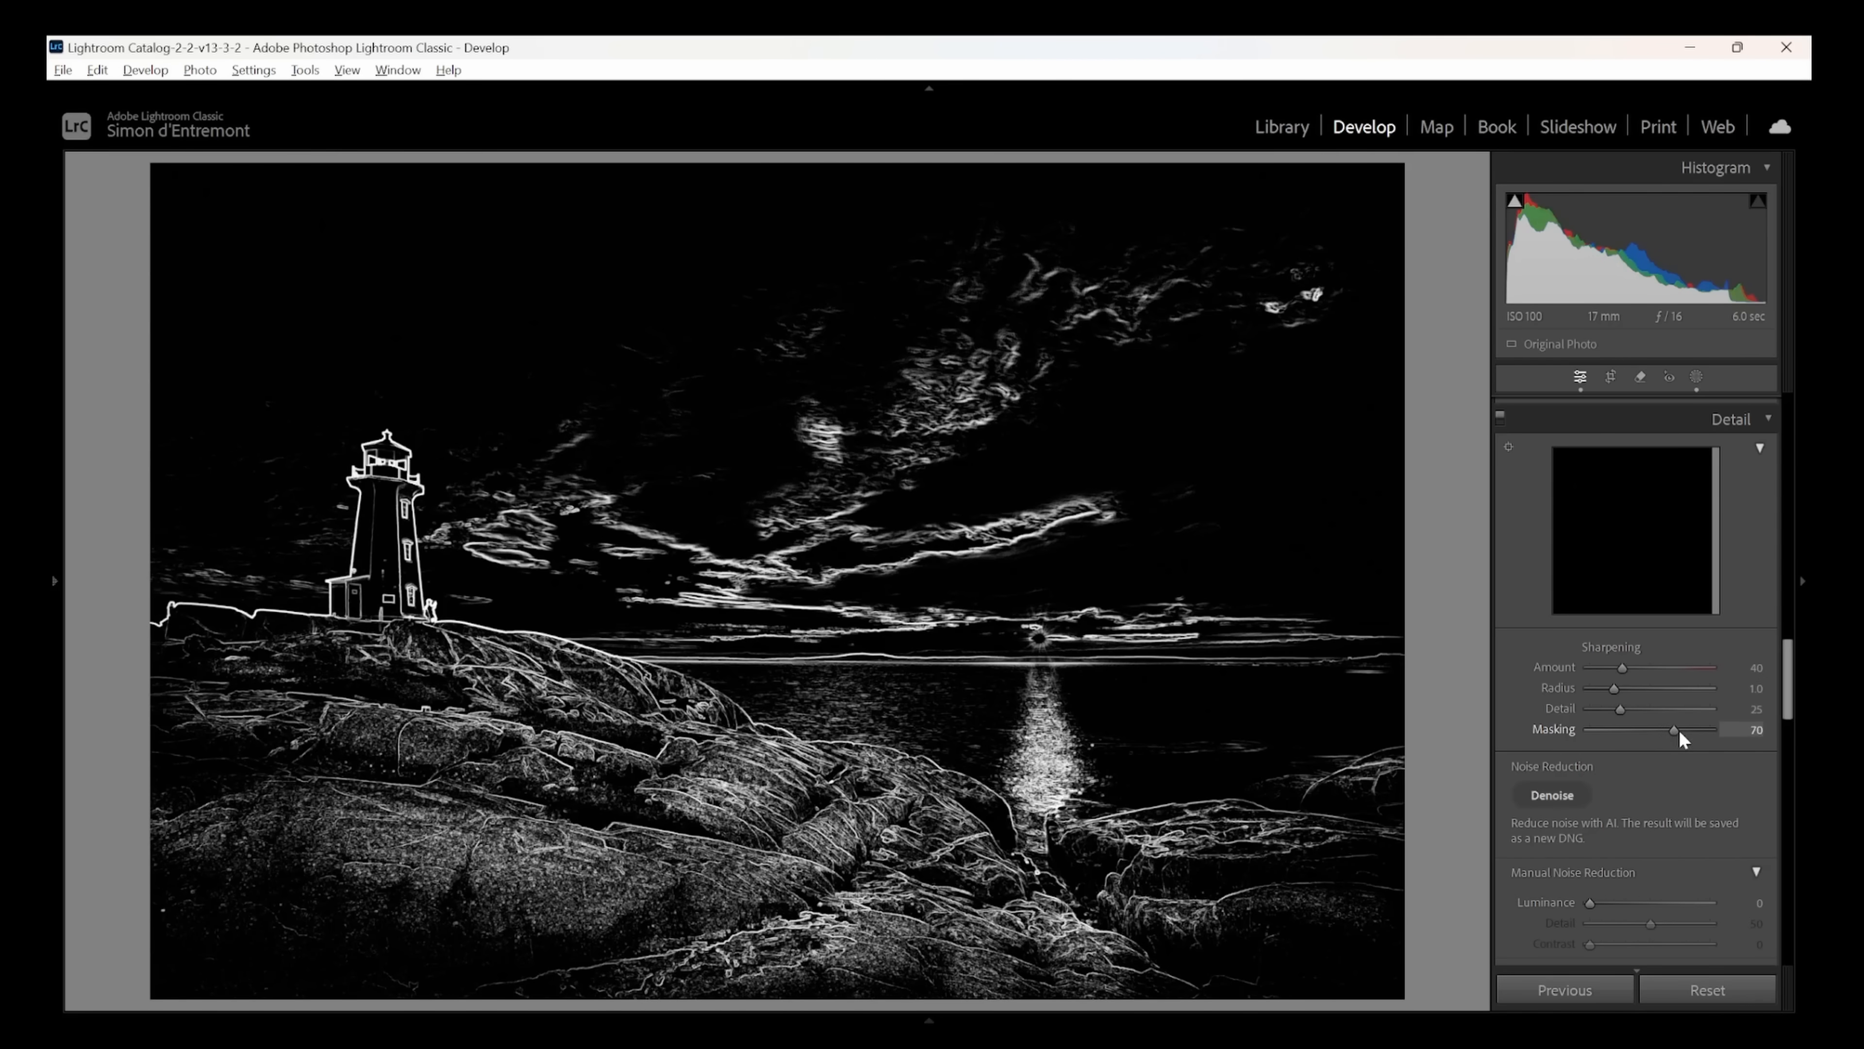
left_click_drag(1640, 738, 1630, 733)
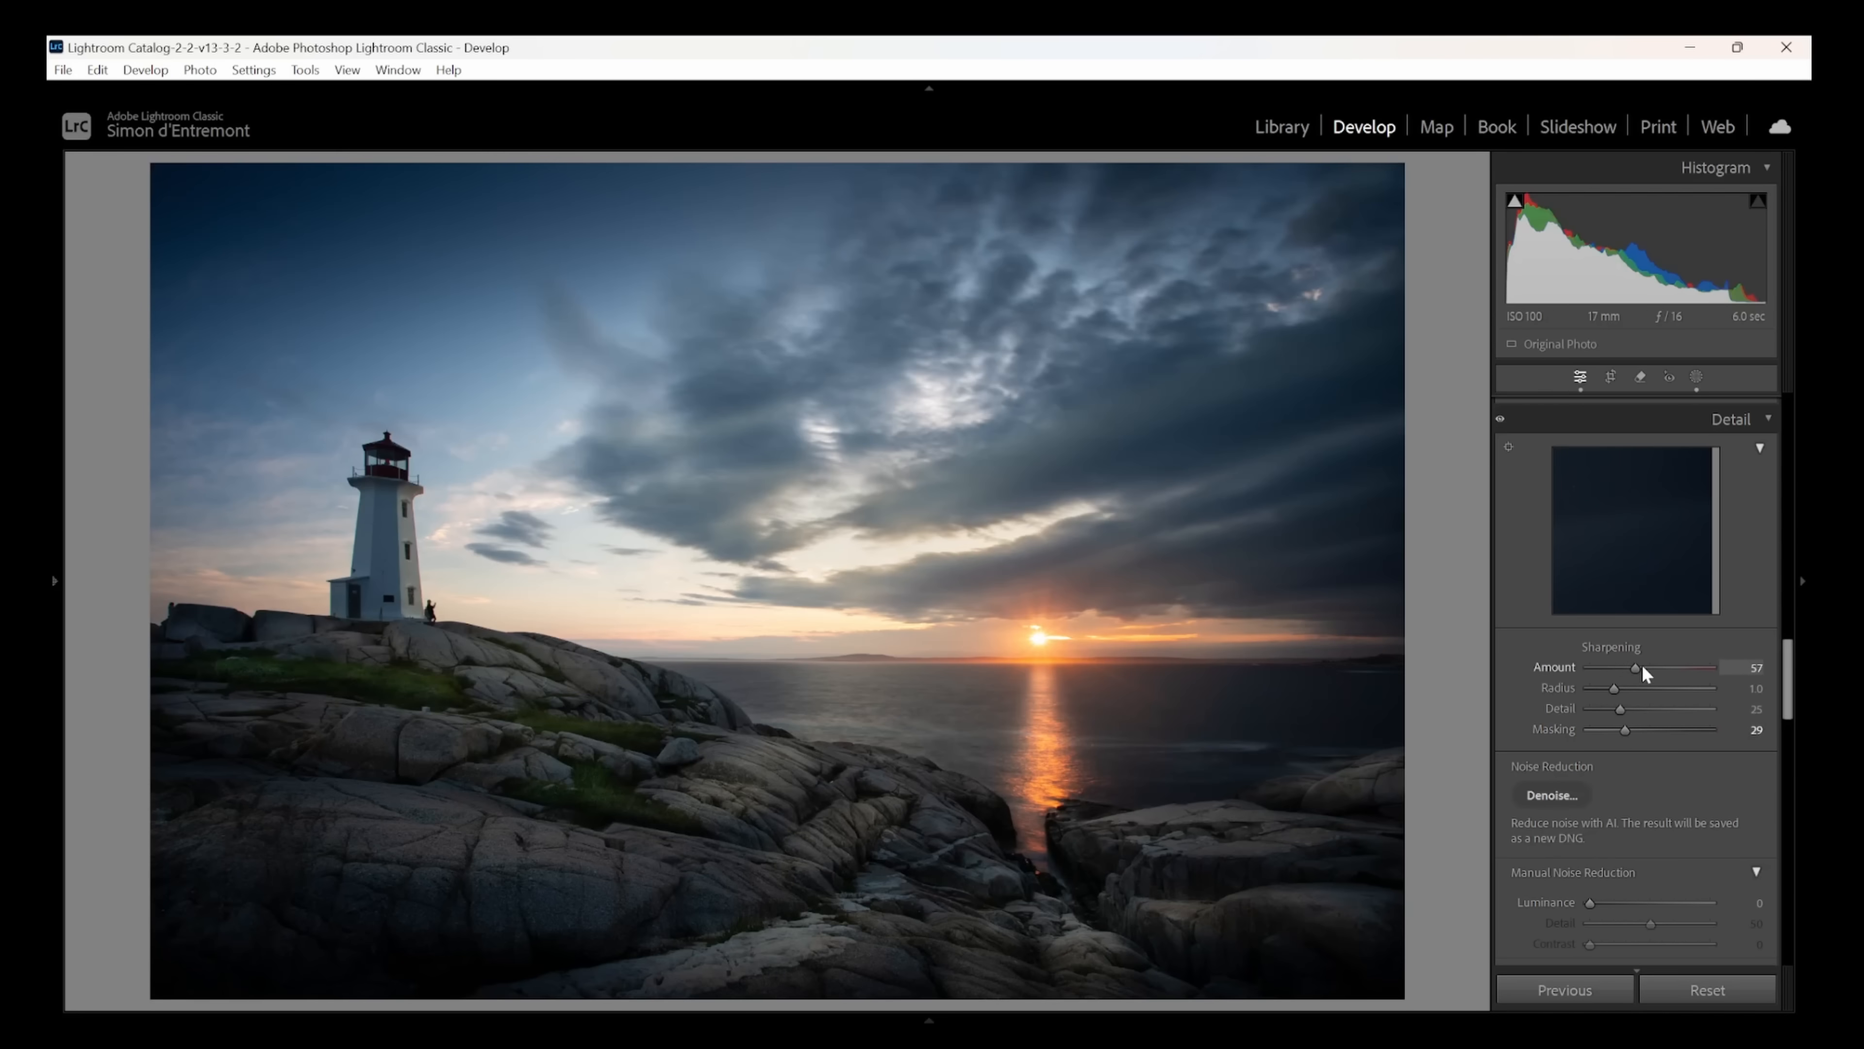
key("y")
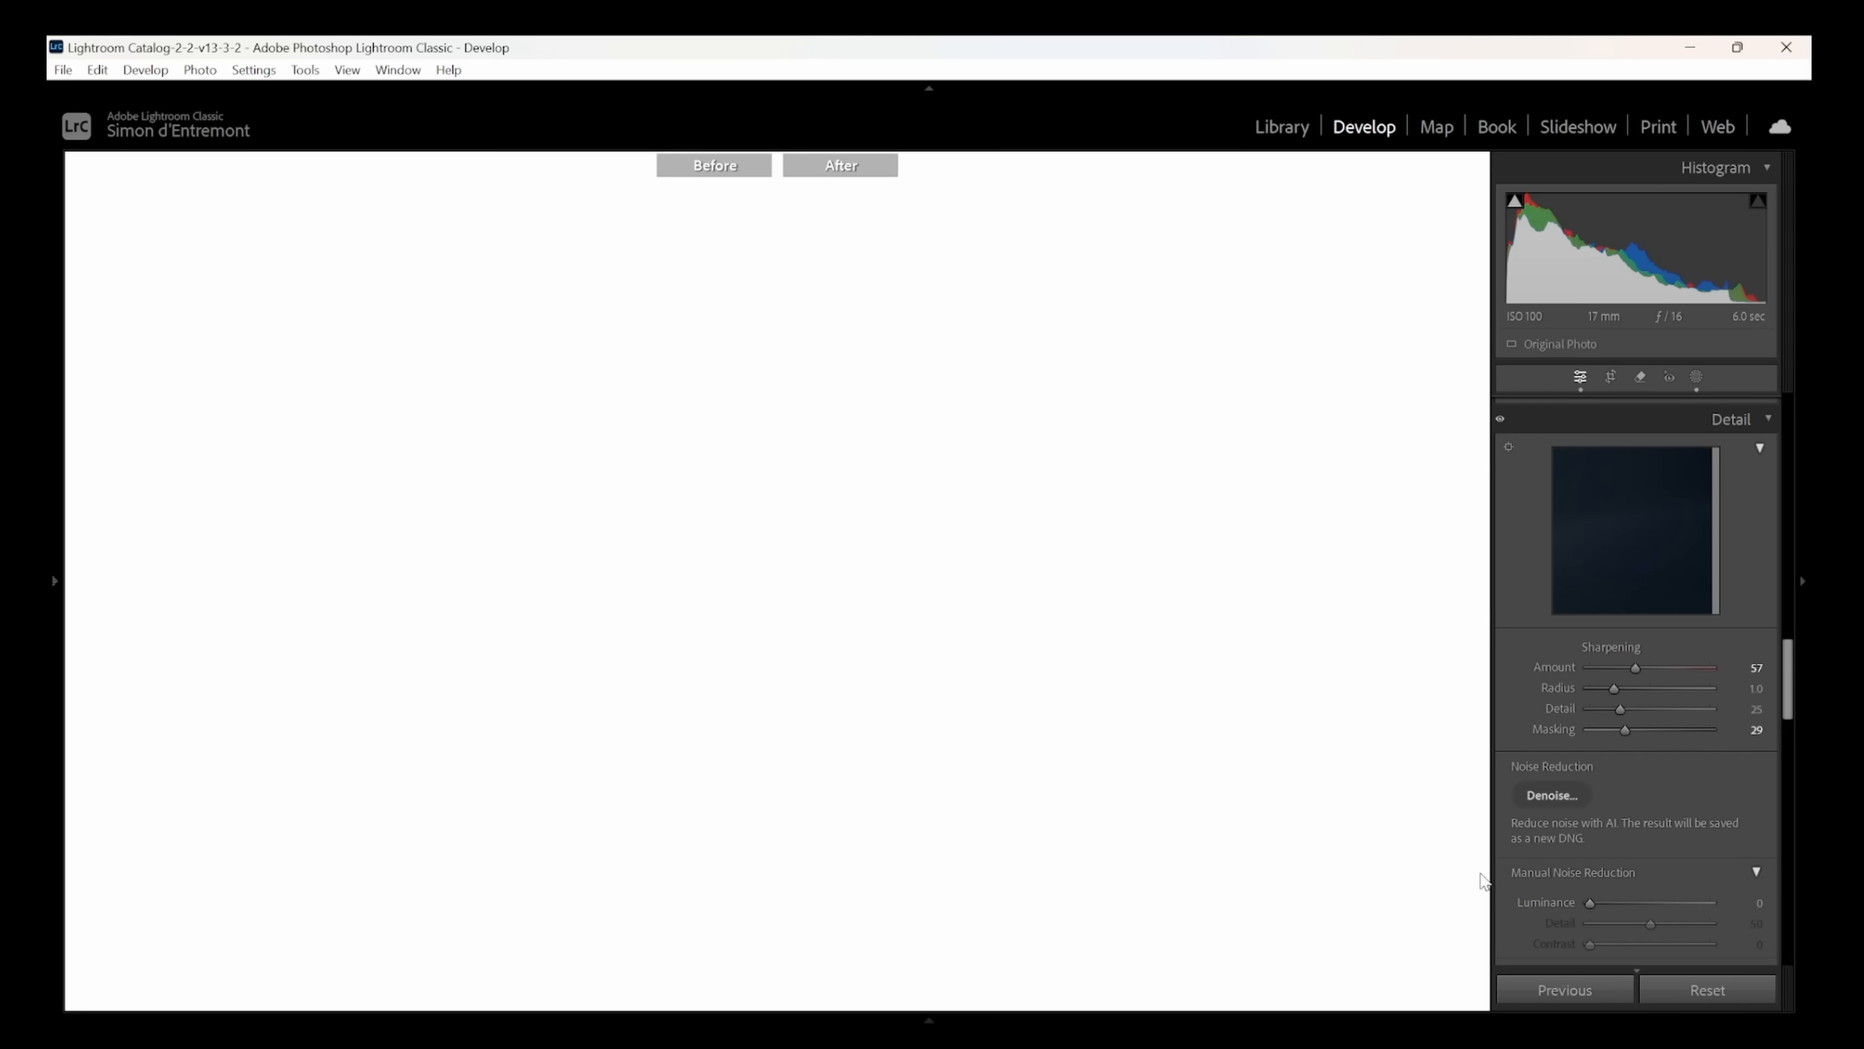